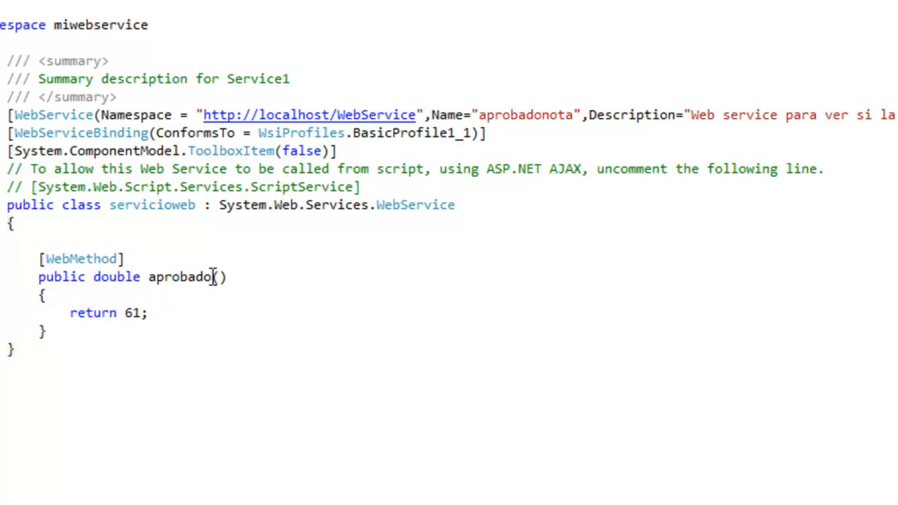
Step: Examine the aprobado web method, its return value, and the namespace, name and description in the WebService attribute
left_click_drag(214, 276, 157, 277)
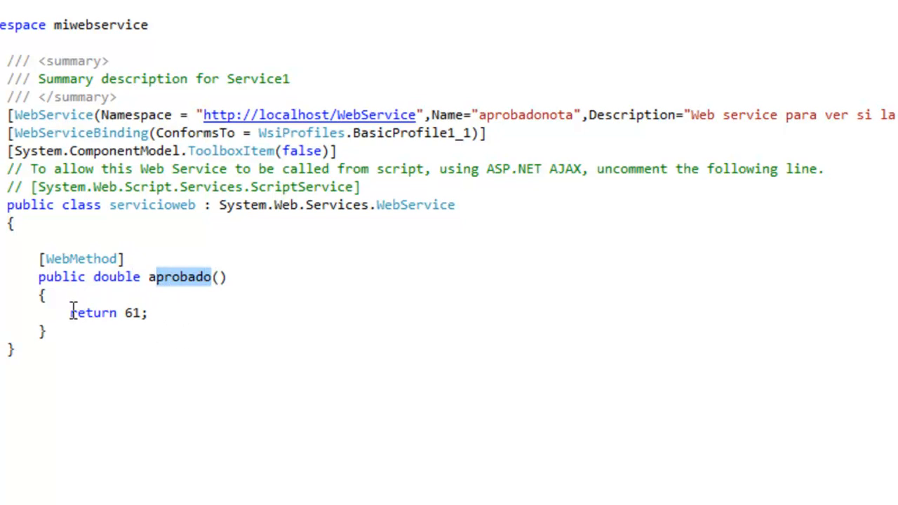
left_click_drag(70, 313, 148, 311)
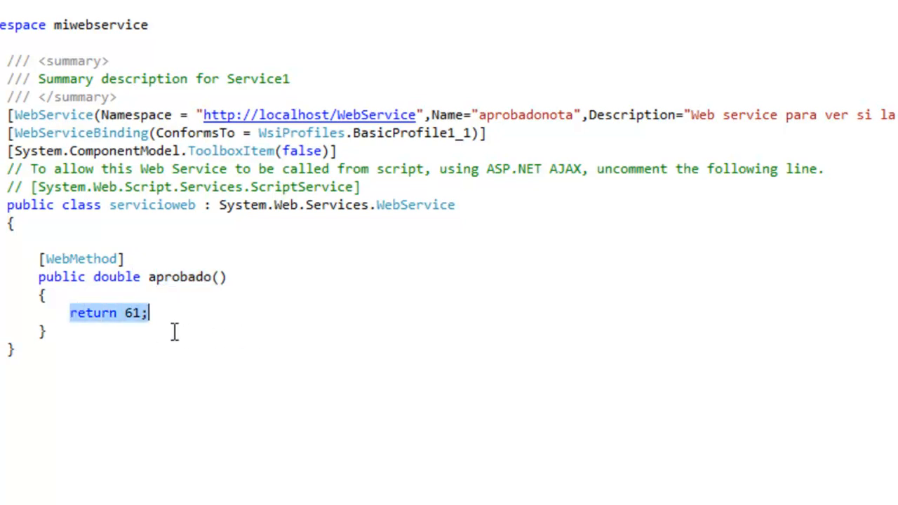
left_click(140, 313)
left_click_drag(140, 313, 126, 313)
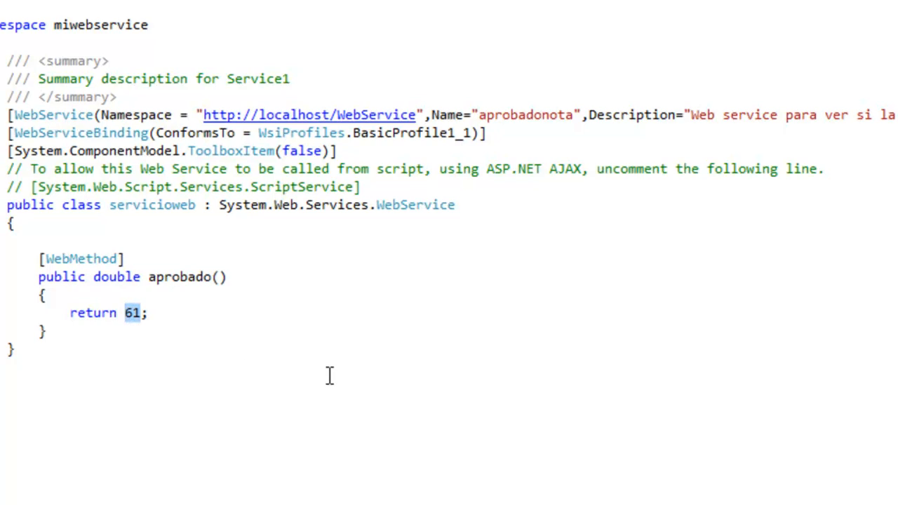
left_click_drag(198, 116, 418, 116)
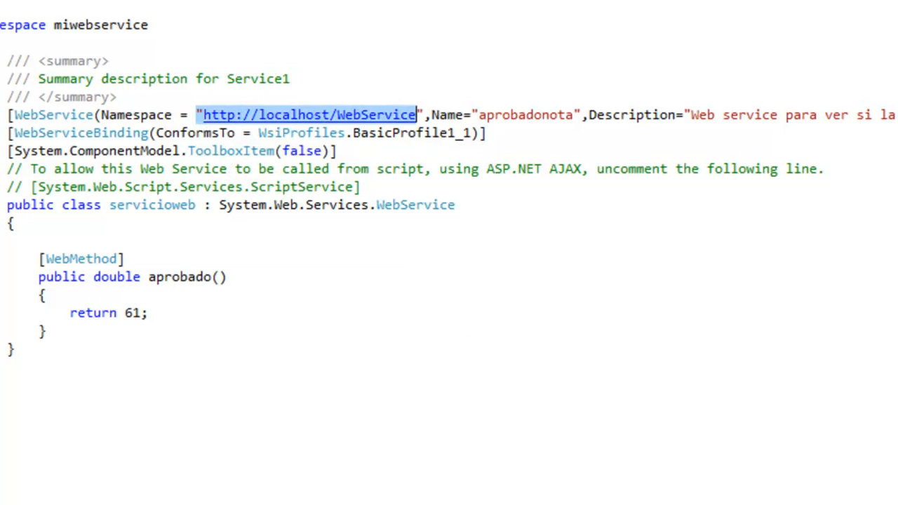
left_click_drag(495, 116, 729, 119)
left_click(816, 225)
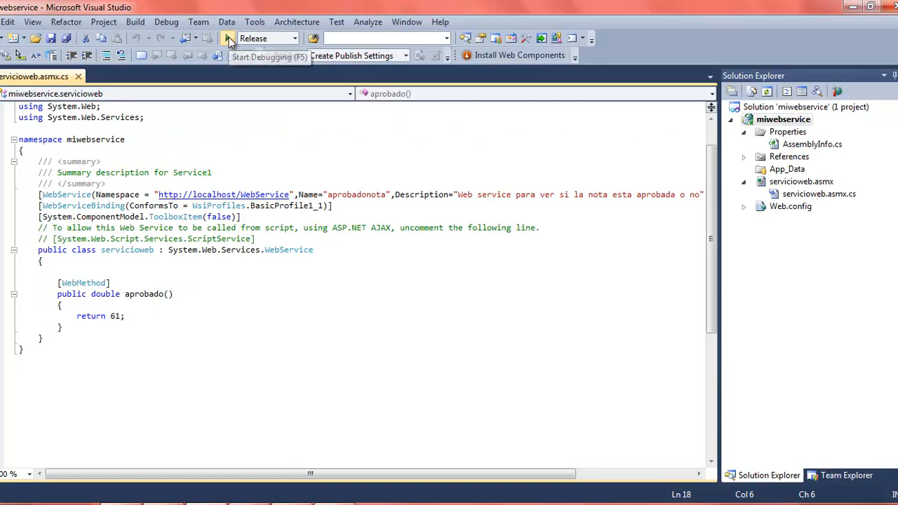
Step: Start debugging the miwebservice project and compare the service name on its browser page with the Name attribute in the code
left_click(228, 38)
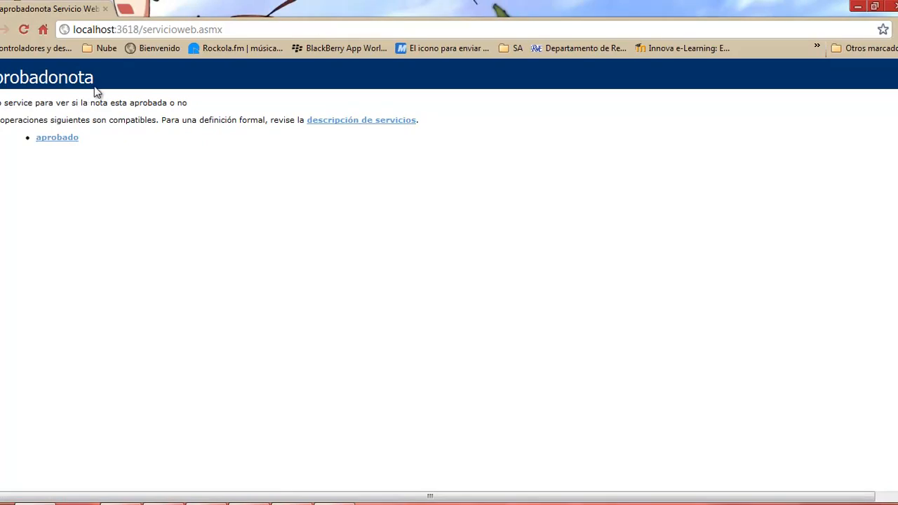
left_click_drag(95, 88, 14, 85)
left_click(253, 503)
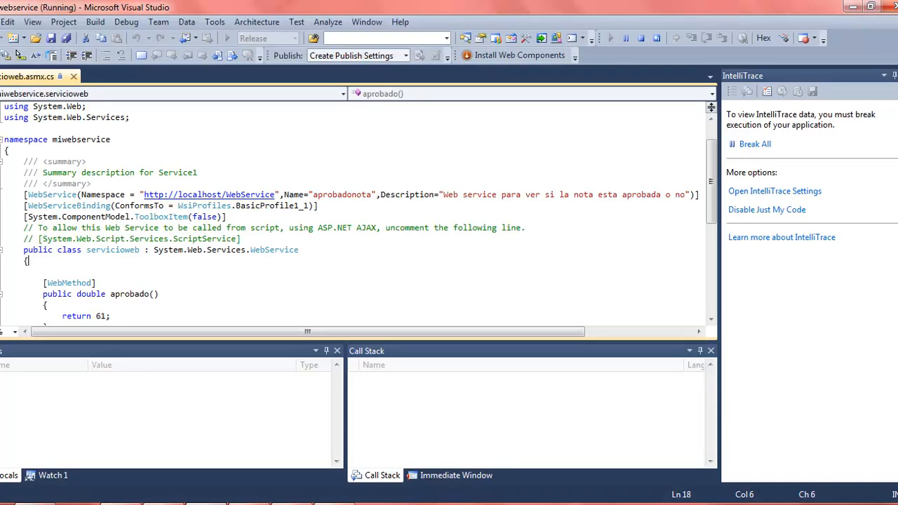
left_click_drag(337, 192, 366, 194)
left_click(207, 504)
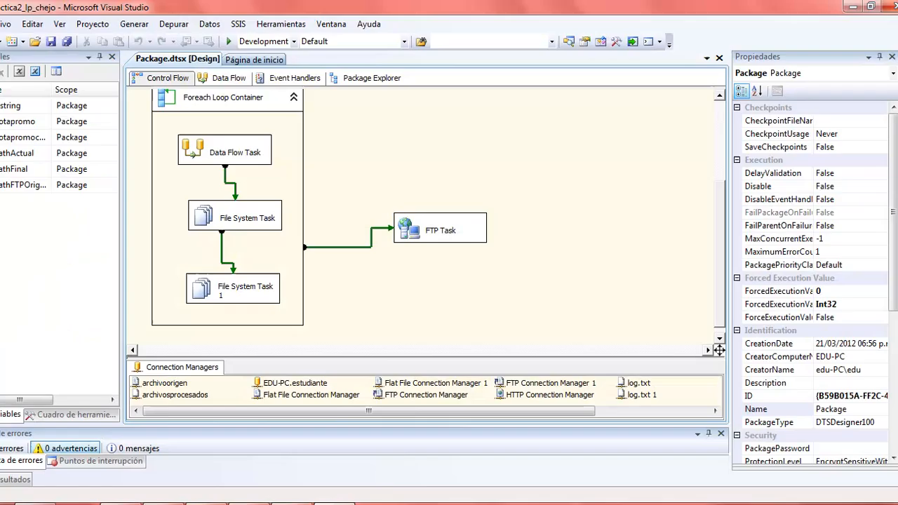
key("alt+Tab")
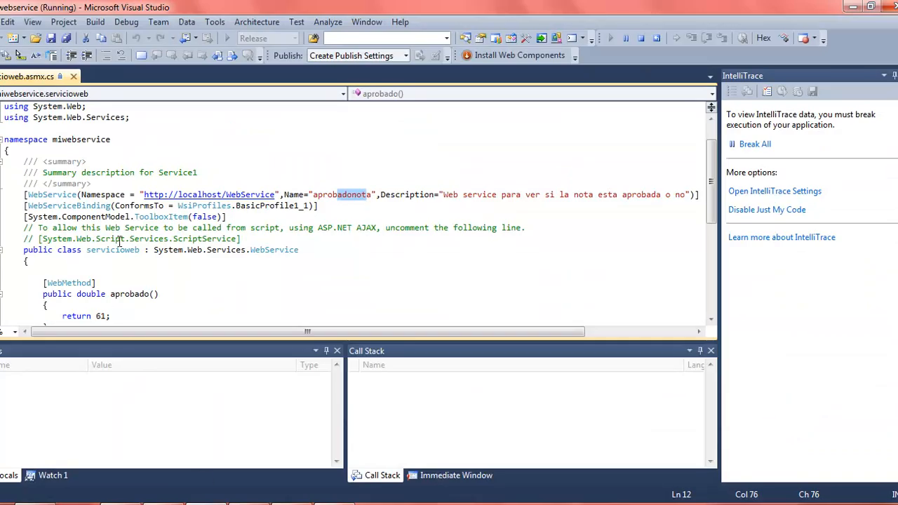
key("alt+Tab")
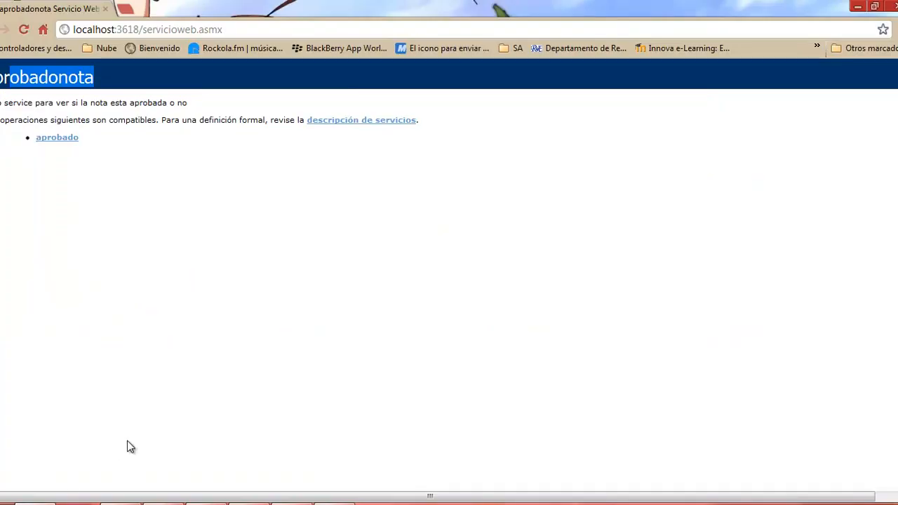
Step: Invoke the aprobado operation from the service page, inspect the returned XML, and close the result page
left_click(65, 141)
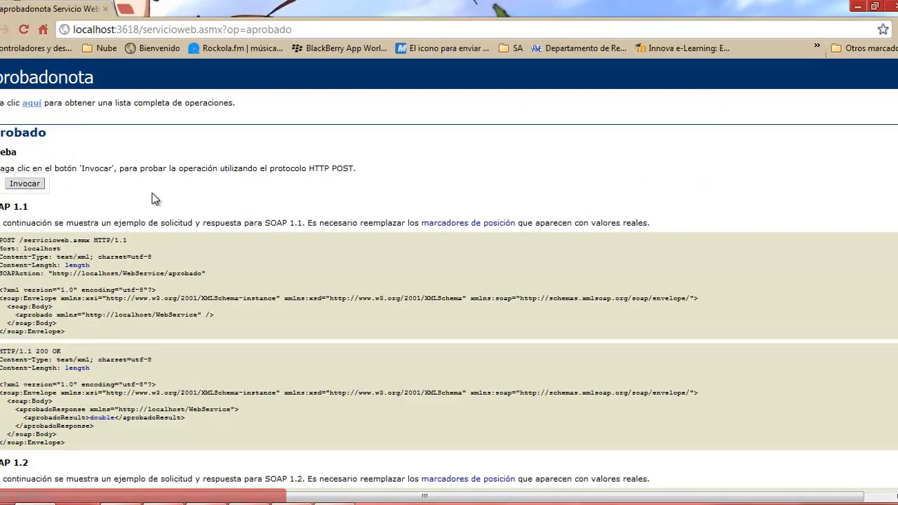
left_click(36, 186)
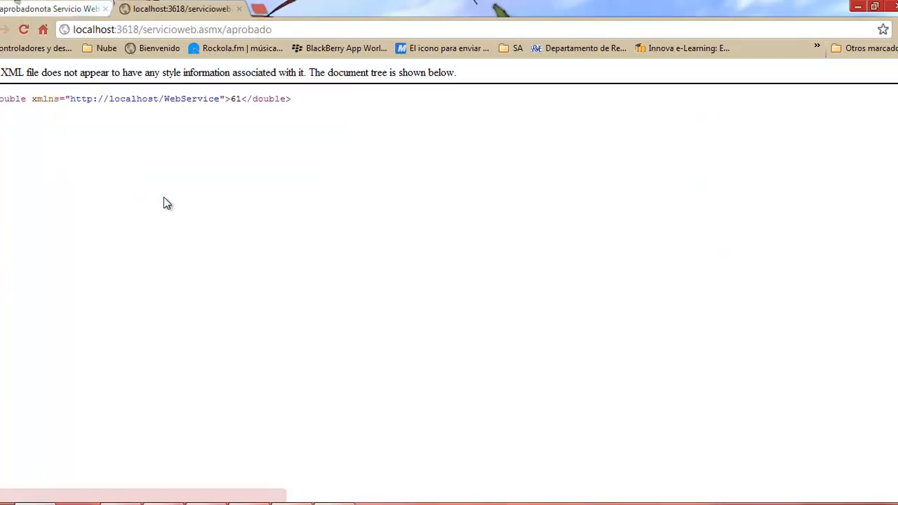
left_click_drag(458, 186, 434, 186)
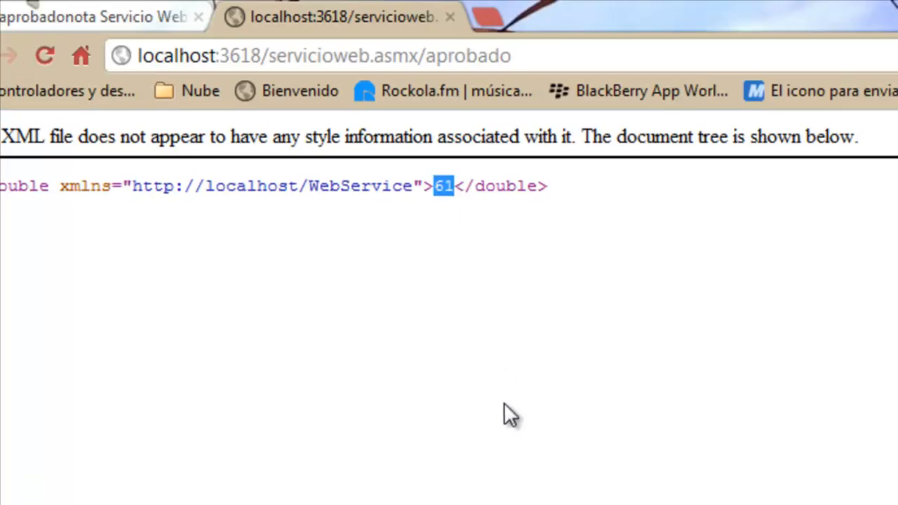
left_click(183, 258)
left_click_drag(3, 187, 577, 191)
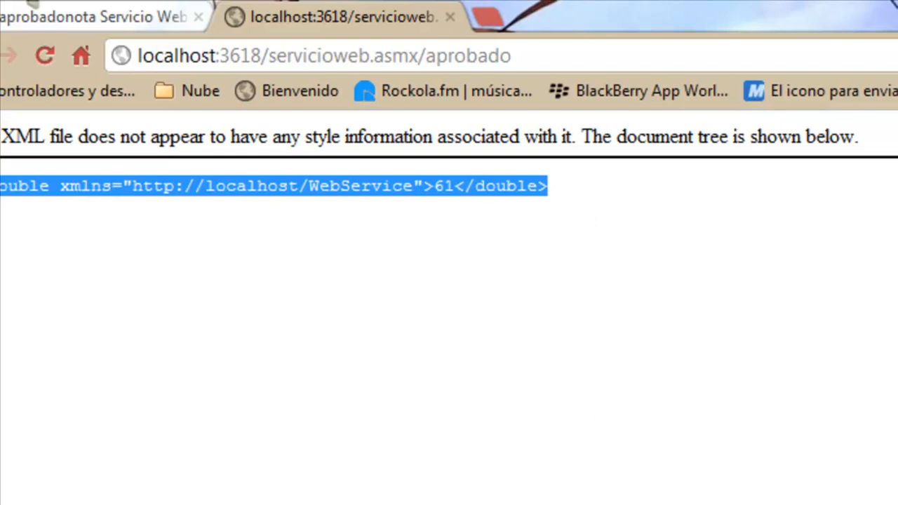
left_click(449, 17)
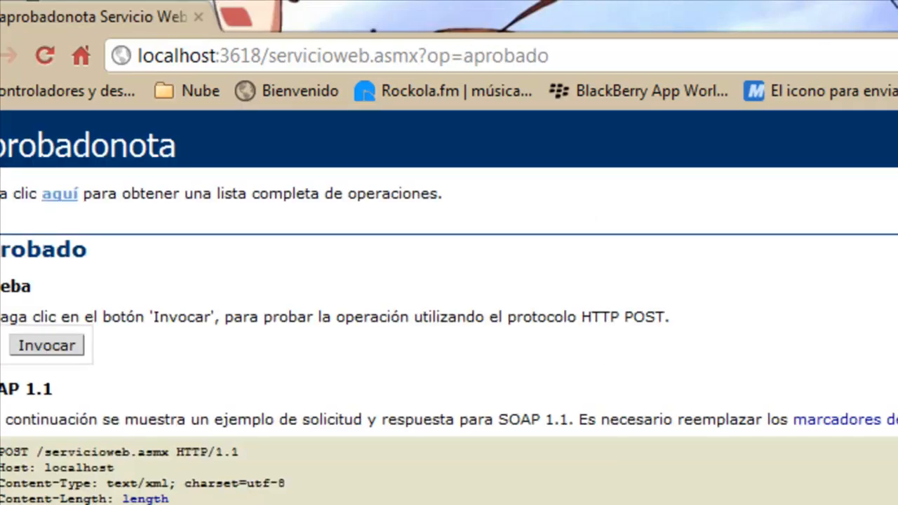
Step: Switch to SQL Server Management Studio and look through the query results of the dbo.notas table
key("alt+Tab")
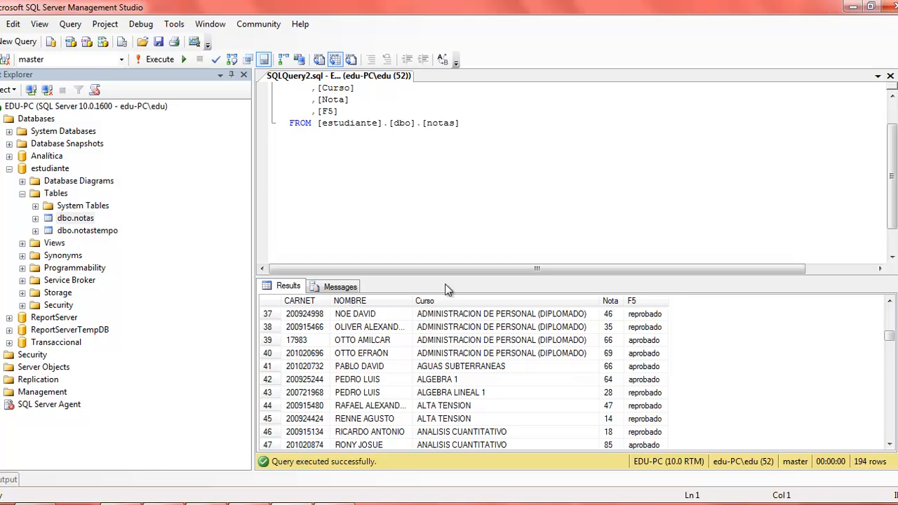
scroll(723, 358, "down", 20)
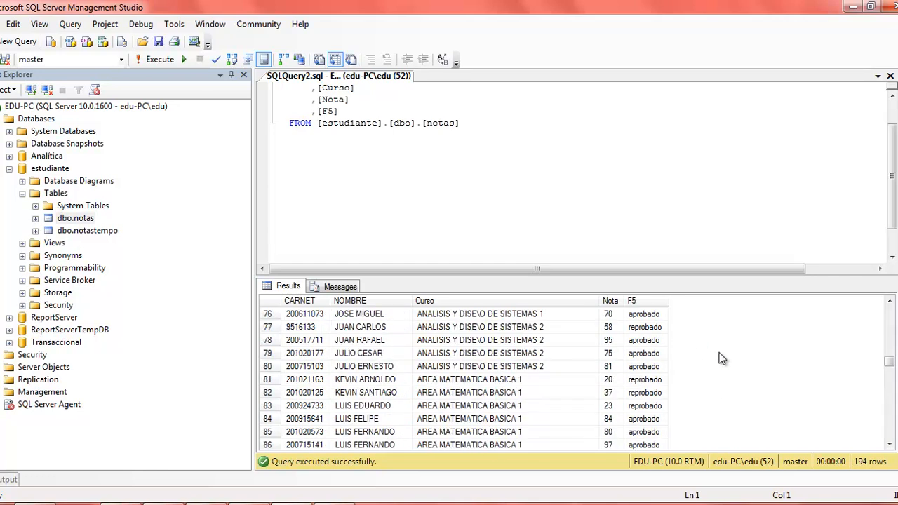
scroll(723, 358, "down", 20)
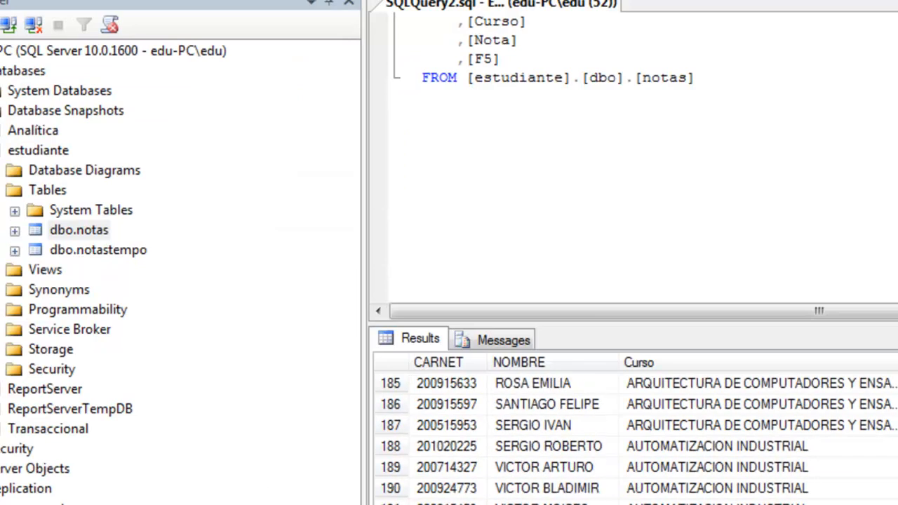
scroll(632, 435, "up", 5)
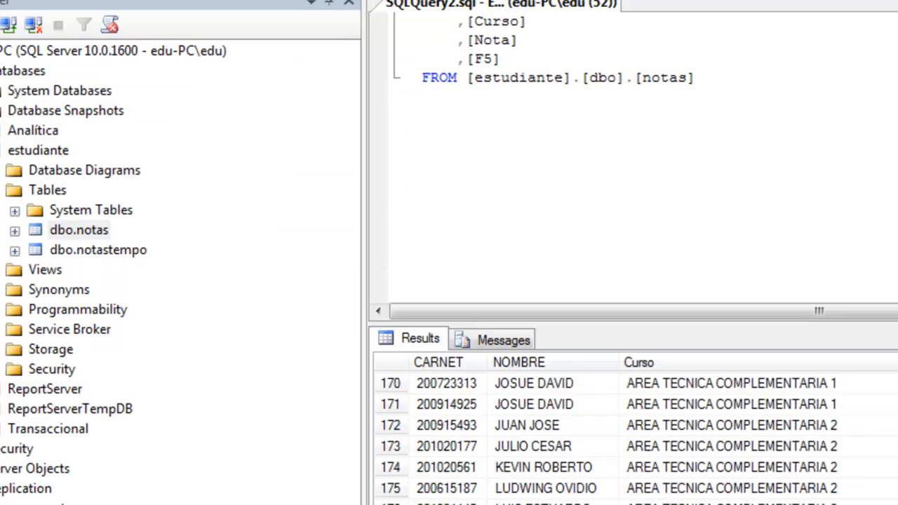
scroll(631, 435, "up", 20)
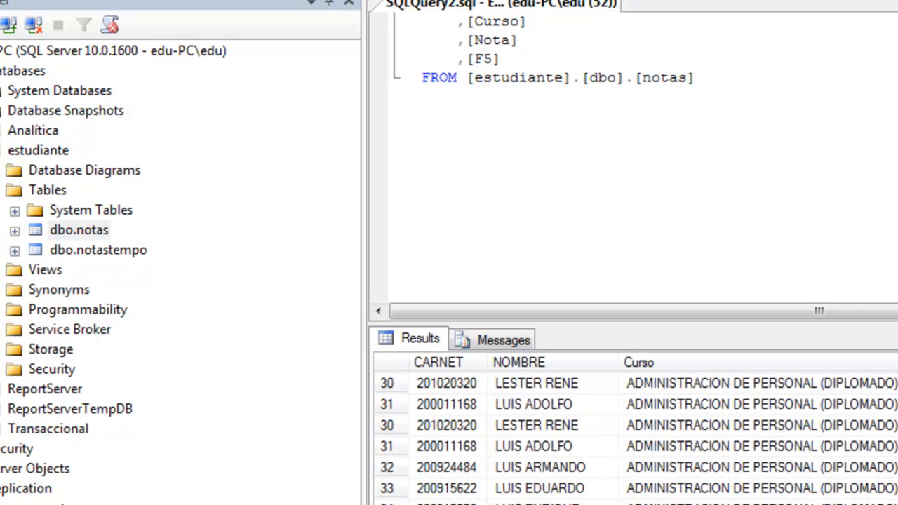
Step: Query the top 1000 rows of the dbo.notastempo table in the estudiante database
left_click(107, 253)
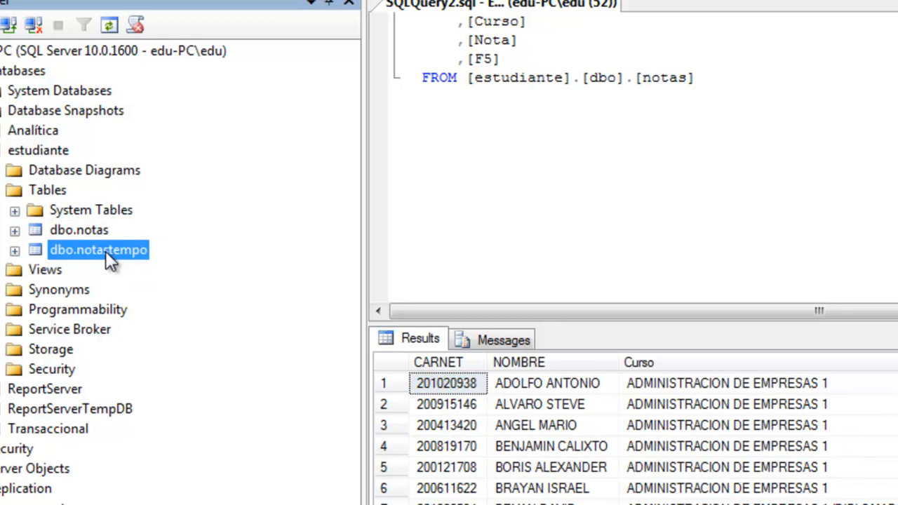
right_click(105, 253)
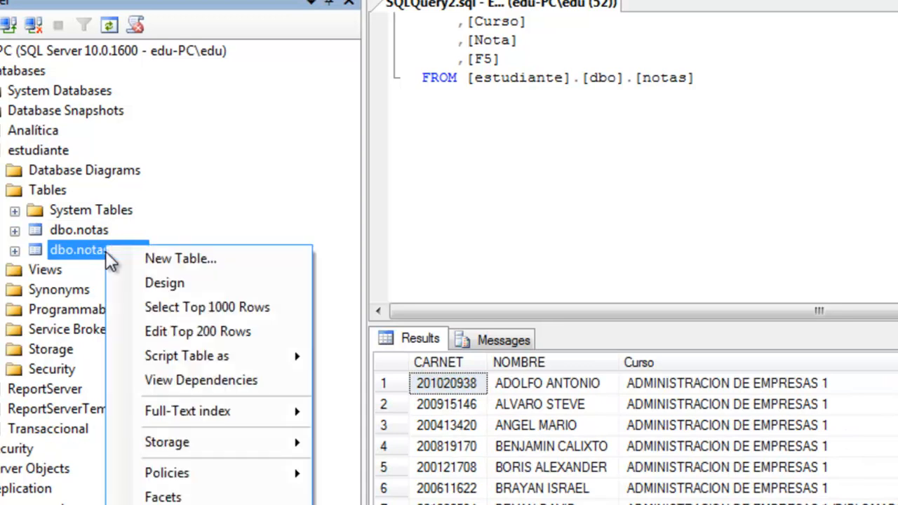
left_click(216, 310)
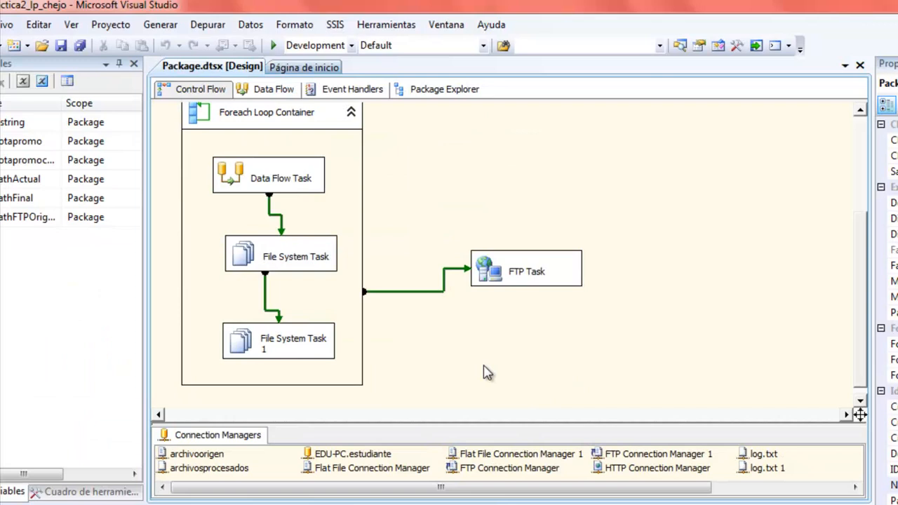
Step: Review the start of the package's control flow and find the Web Service Task among the available control flow items
scroll(630, 392, "up", 3)
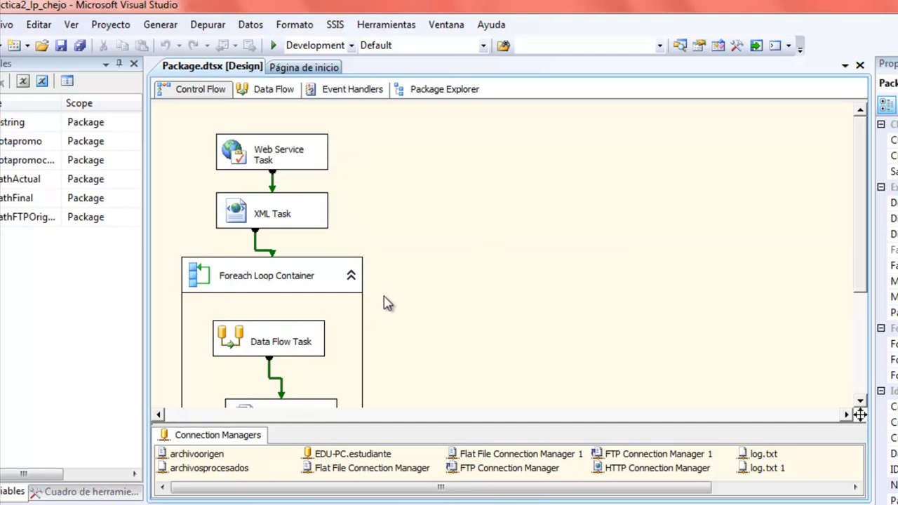
left_click(105, 494)
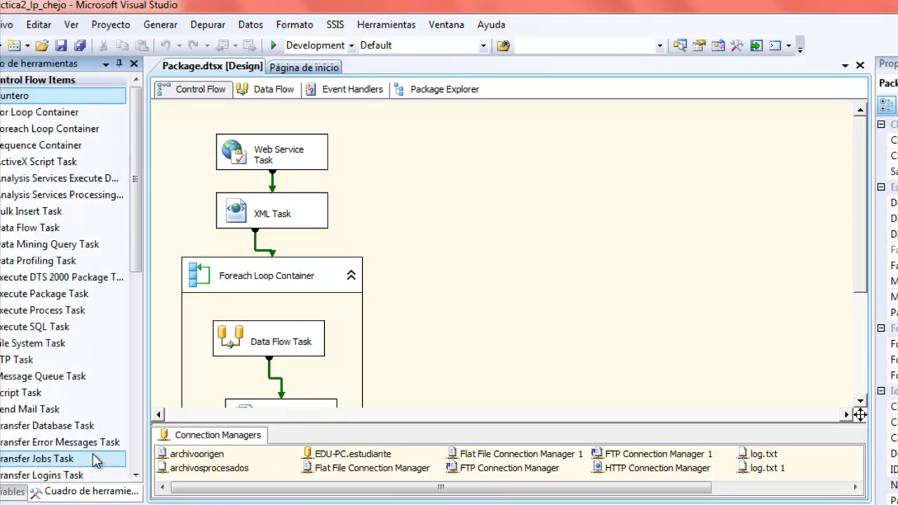
left_click_drag(139, 126, 140, 219)
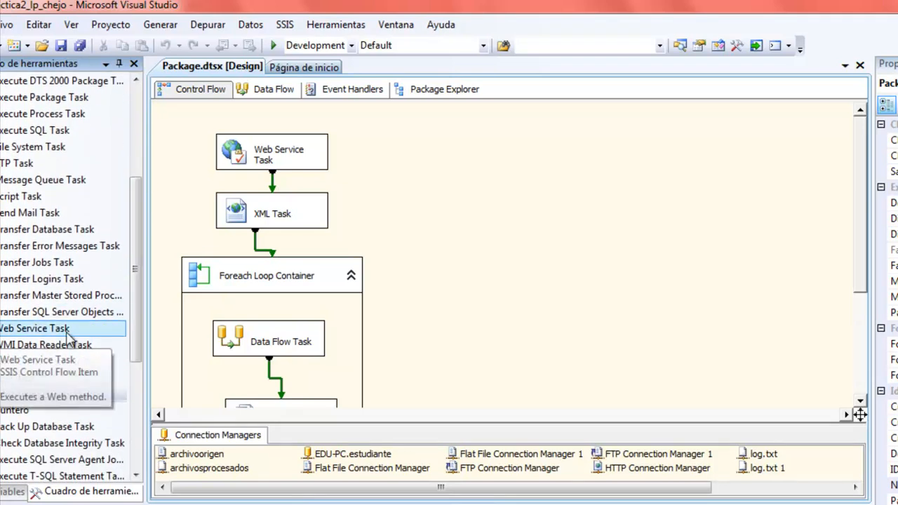
left_click(481, 240)
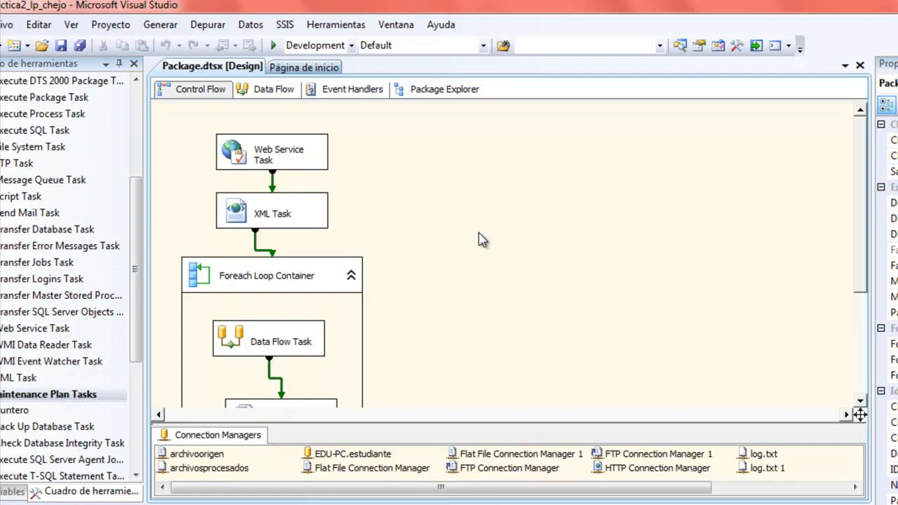
Step: Open the Web Service Task's settings, review its WSDL file and HTTP connection, and close the editor
double_click(313, 147)
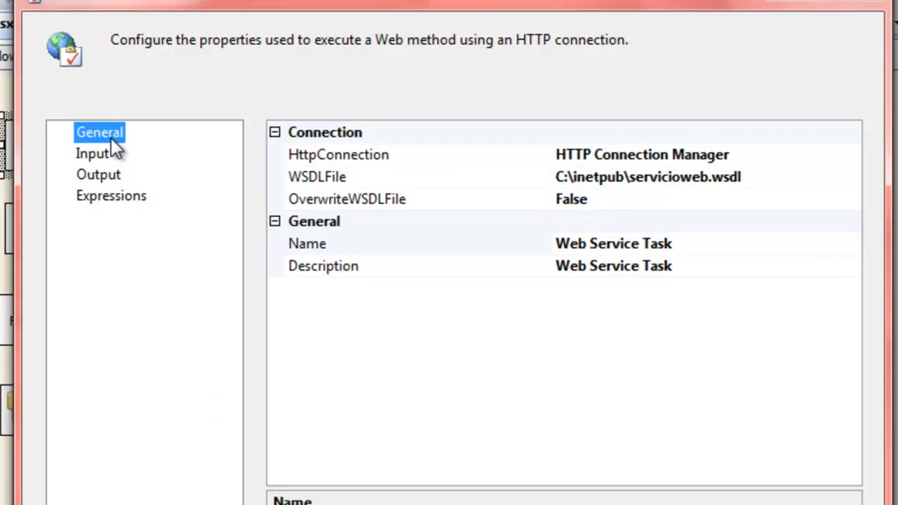
left_click(672, 181)
left_click(768, 156)
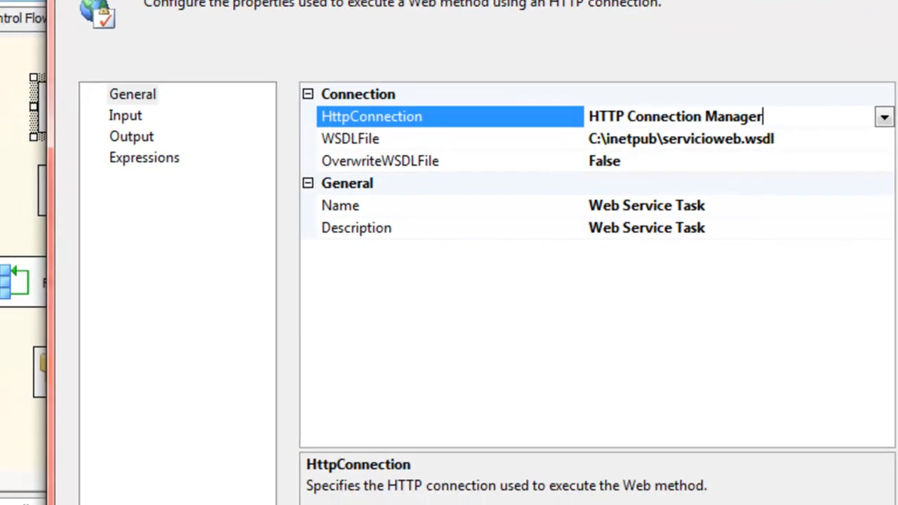
left_click(842, 6)
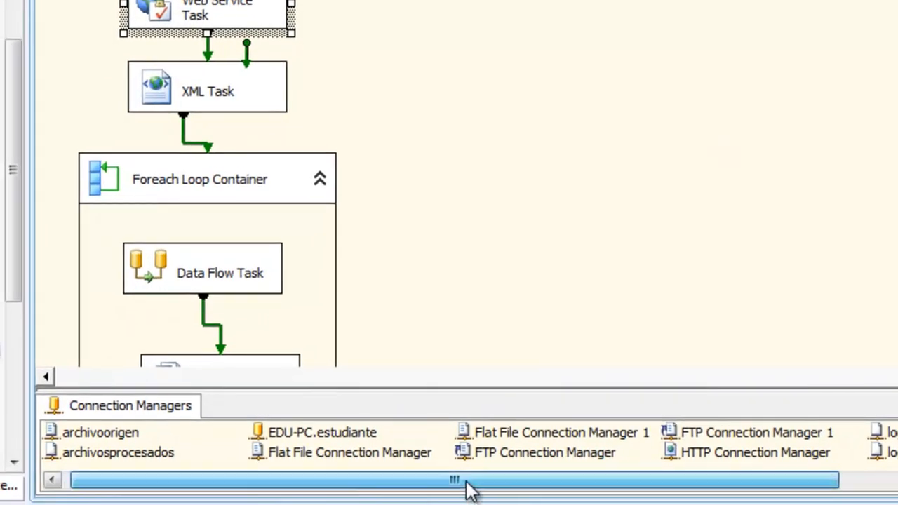
Step: Open HTTP Connection Manager for editing, check its server URL, and test the connection
right_click(739, 455)
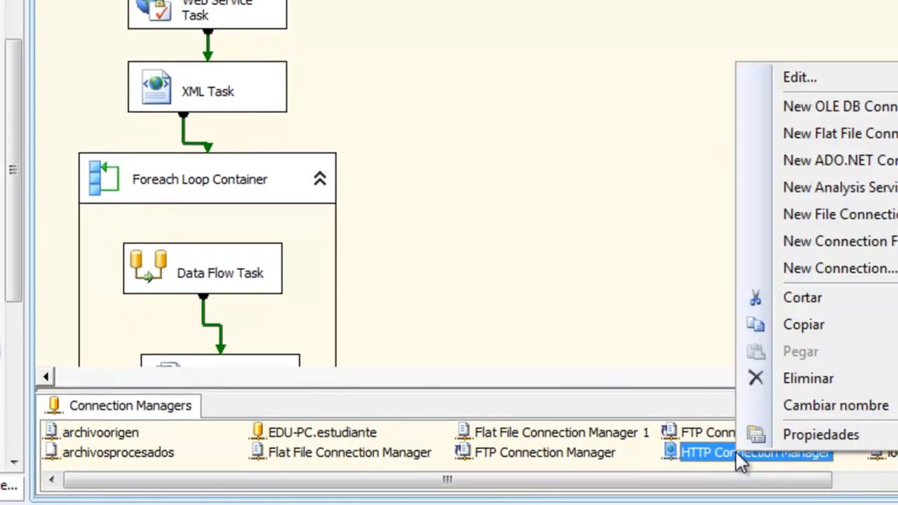
left_click(797, 72)
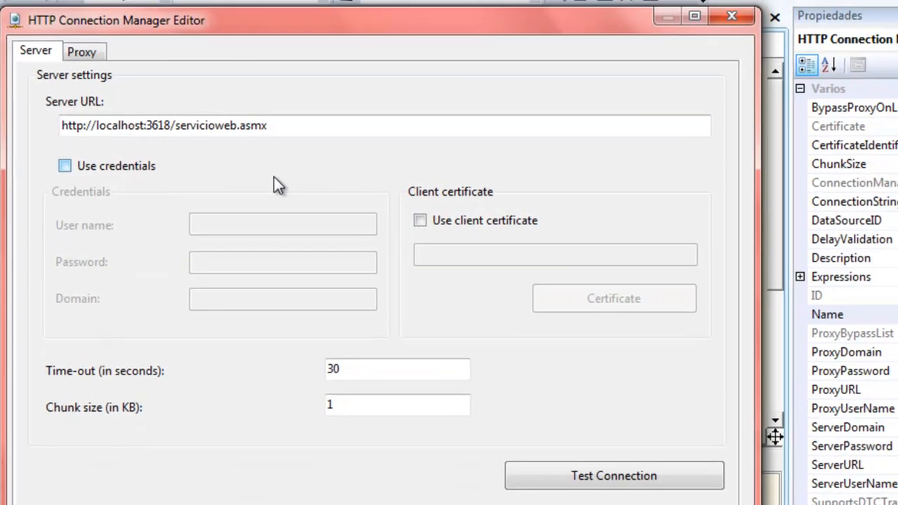
left_click_drag(65, 126, 46, 129)
left_click(305, 126)
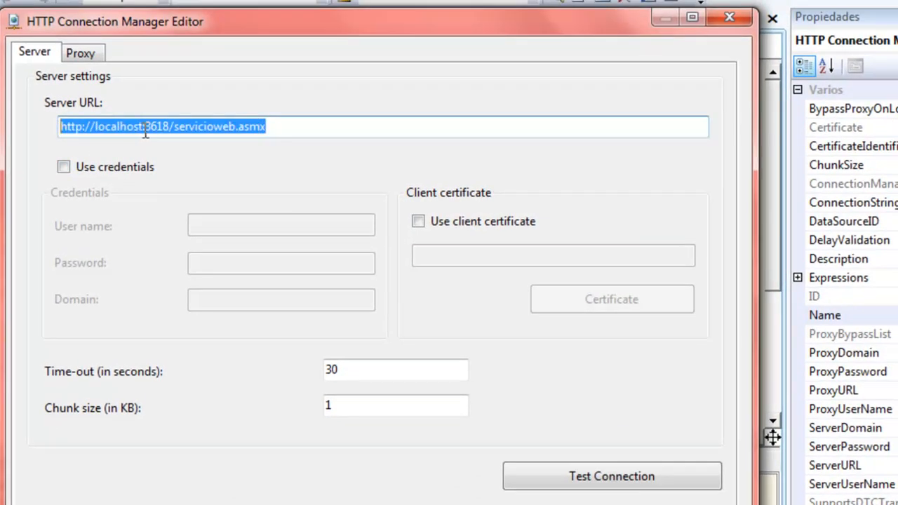
left_click(229, 132)
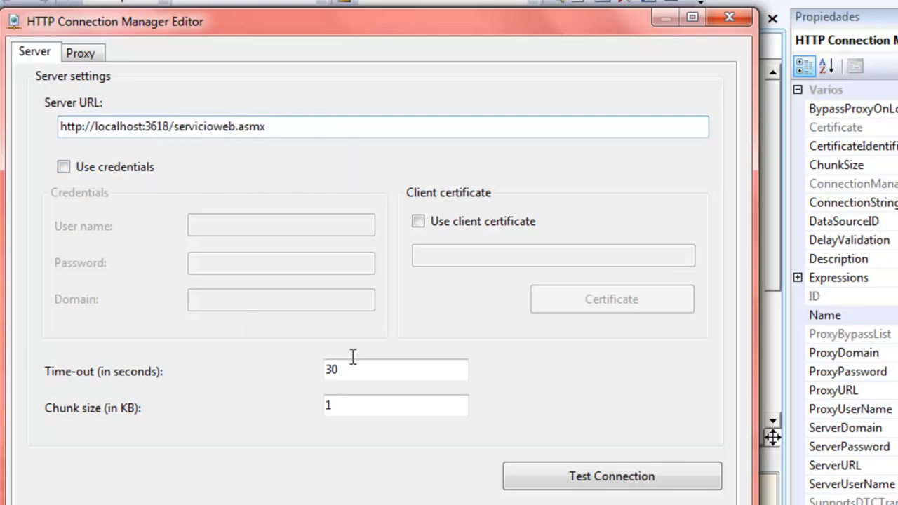
left_click(528, 478)
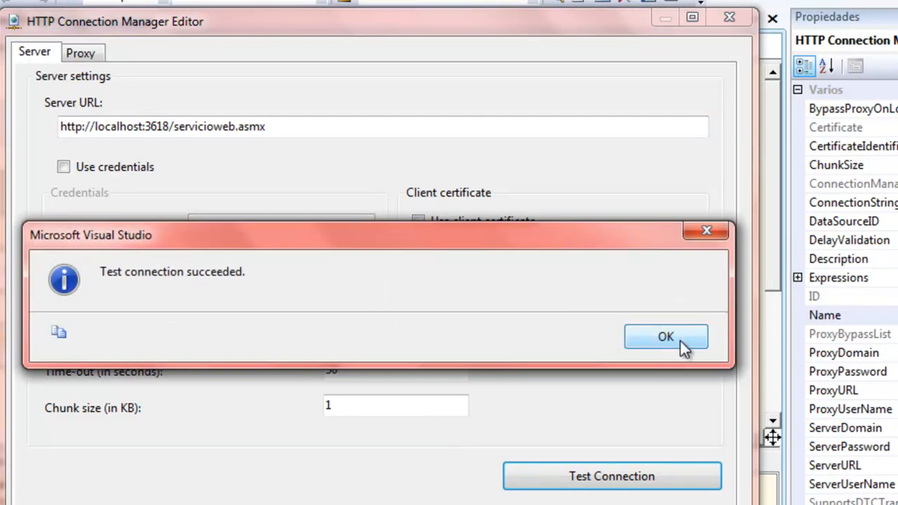
Step: Close the HTTP connection's test message and editor, and reopen the Web Service Task's settings to check the WSDL file
left_click(665, 337)
left_click(729, 17)
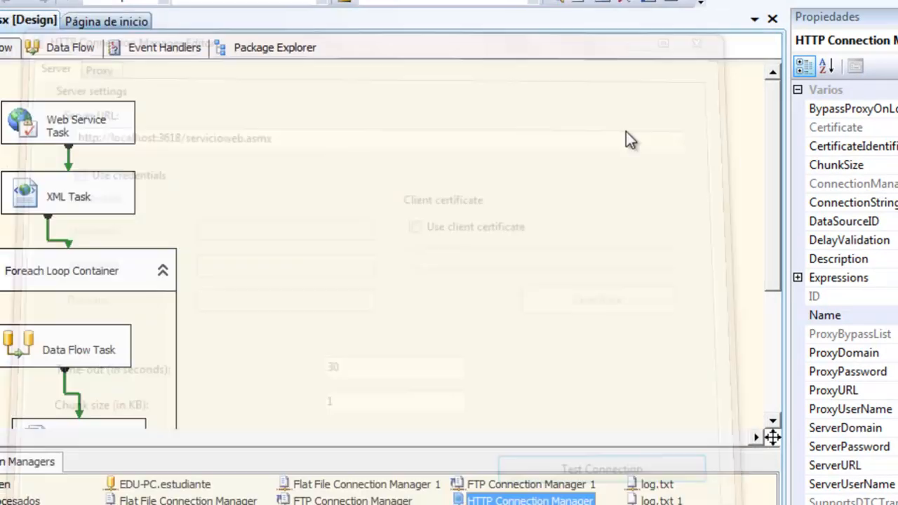
left_click(358, 227)
double_click(126, 111)
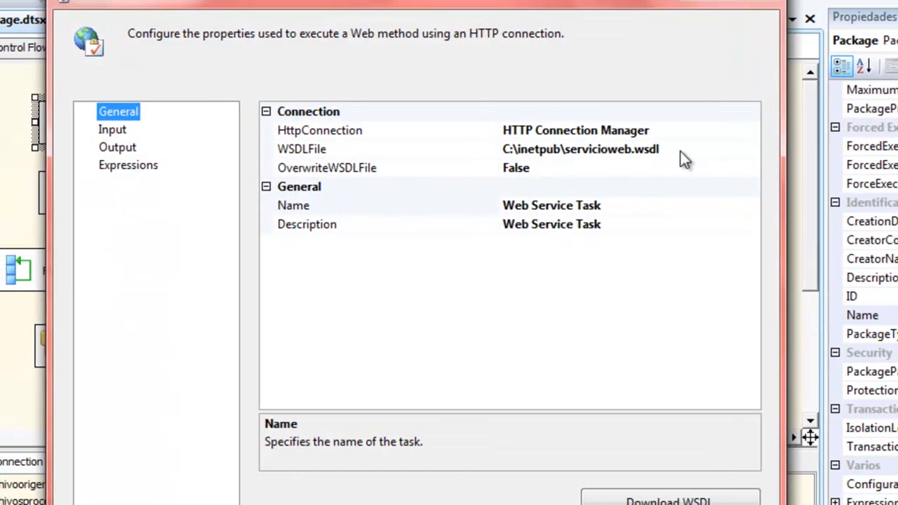
left_click(695, 151)
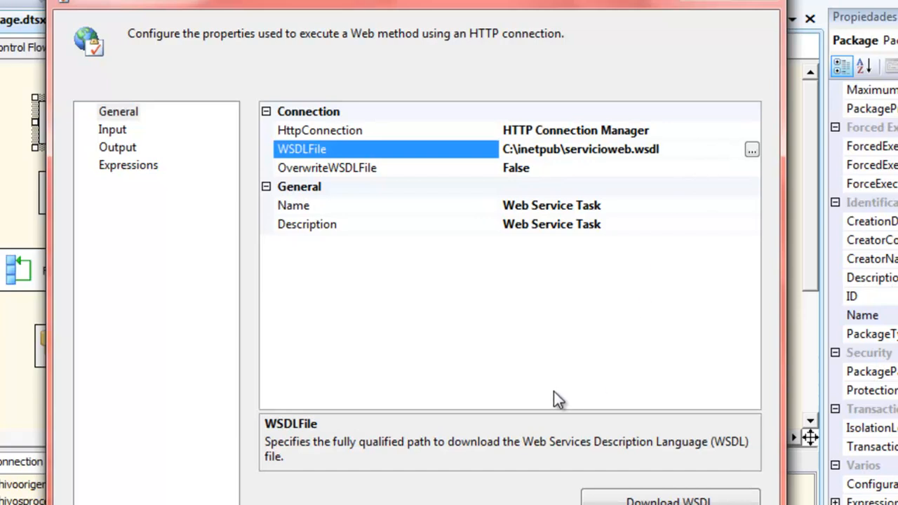
Step: Review the available services and methods in the Web Service Task's input settings
left_click(123, 132)
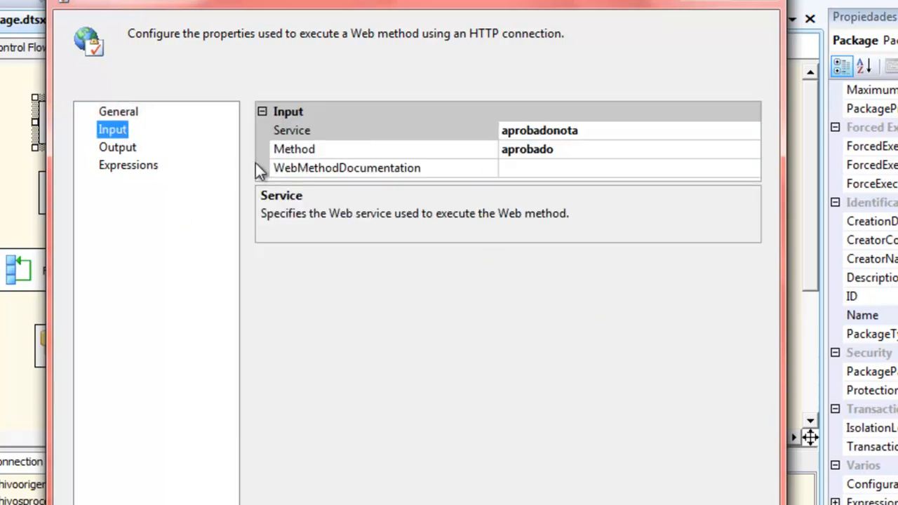
left_click(747, 136)
left_click(756, 133)
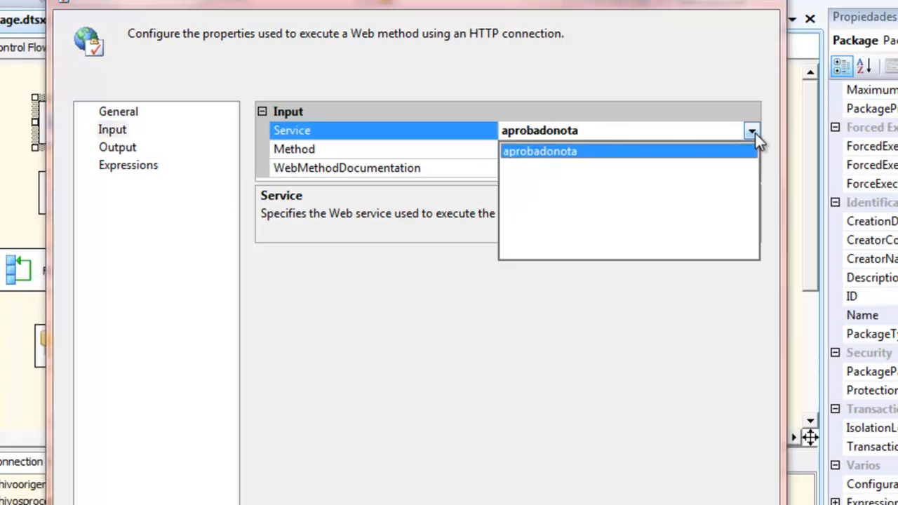
left_click(754, 133)
left_click(750, 149)
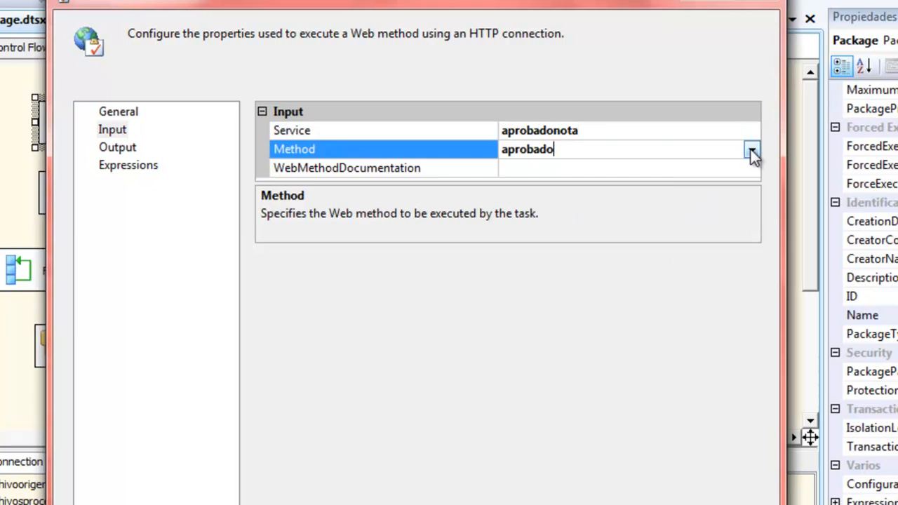
left_click(751, 149)
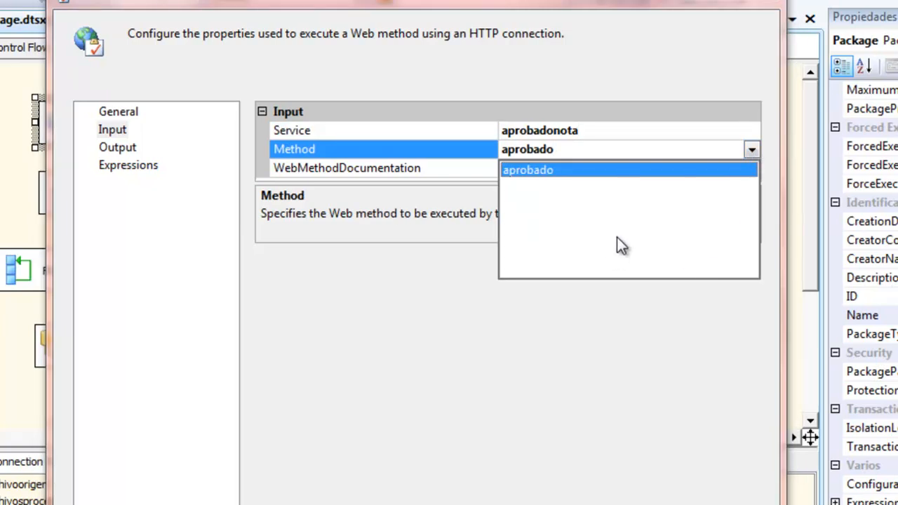
left_click(727, 73)
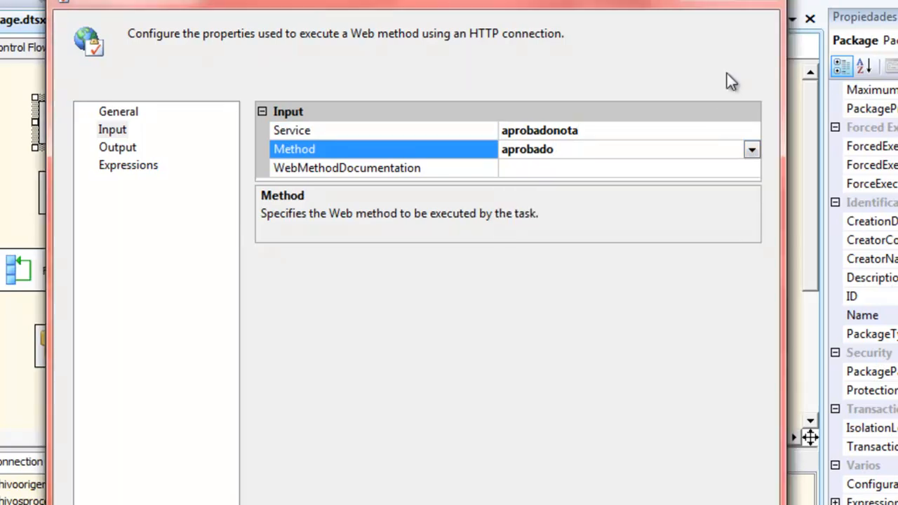
Step: Review the Web Service Task's output settings alongside the service's XML response in the browser, and close the task editor
left_click(117, 147)
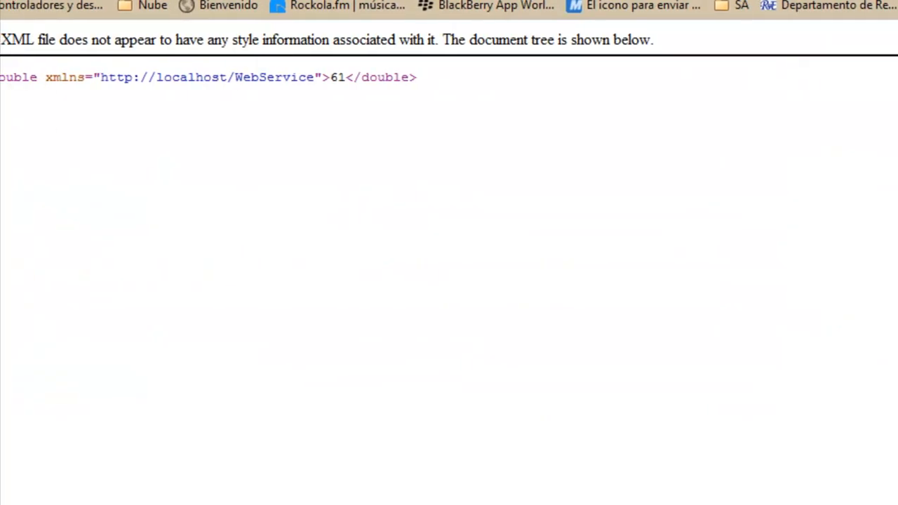
left_click_drag(2, 79, 512, 82)
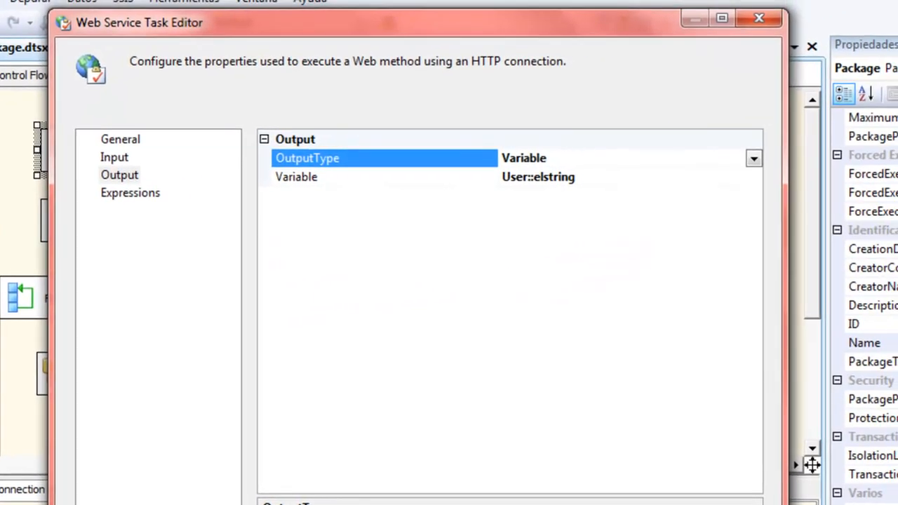
key("Escape")
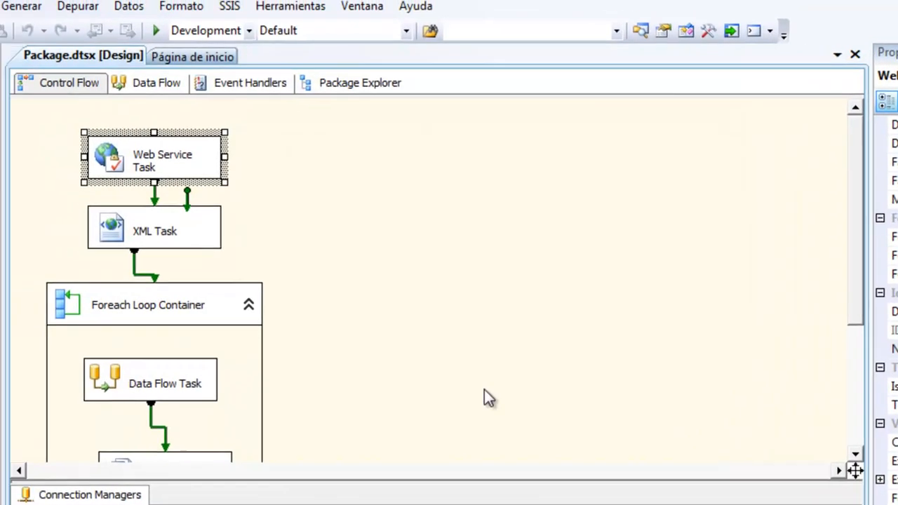
left_click(548, 299)
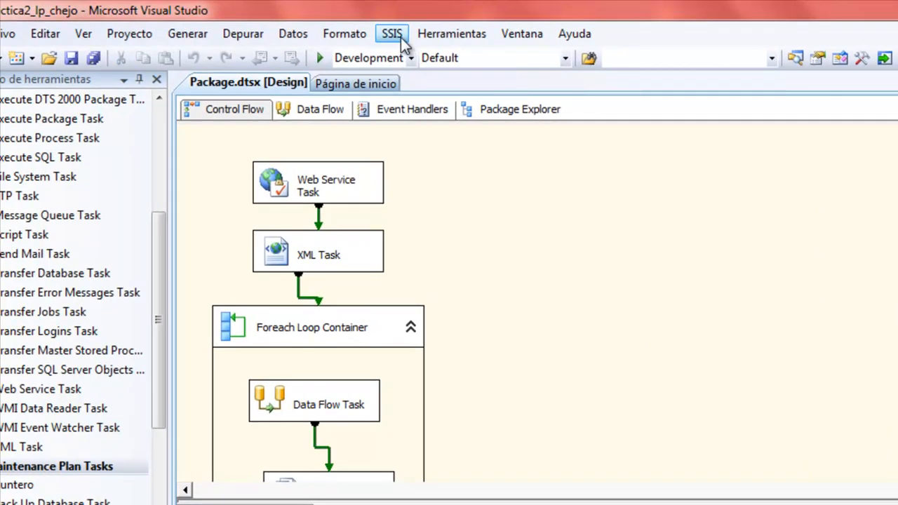
Step: Show the package's variables and widen the list to examine their scope and data type
left_click(403, 44)
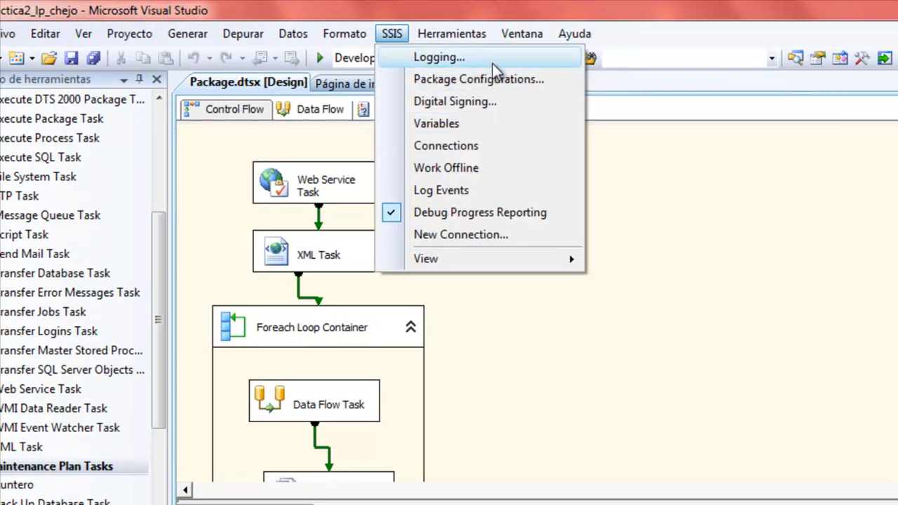
left_click(475, 126)
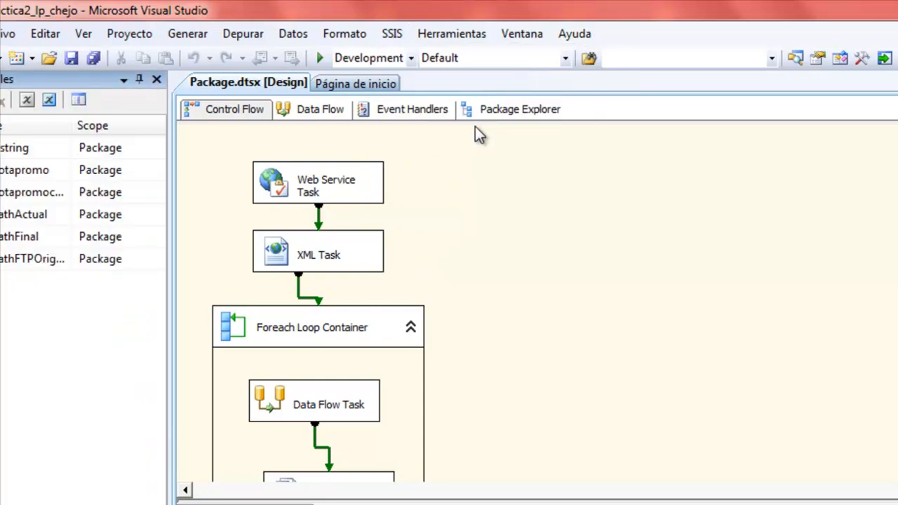
left_click_drag(171, 243, 261, 244)
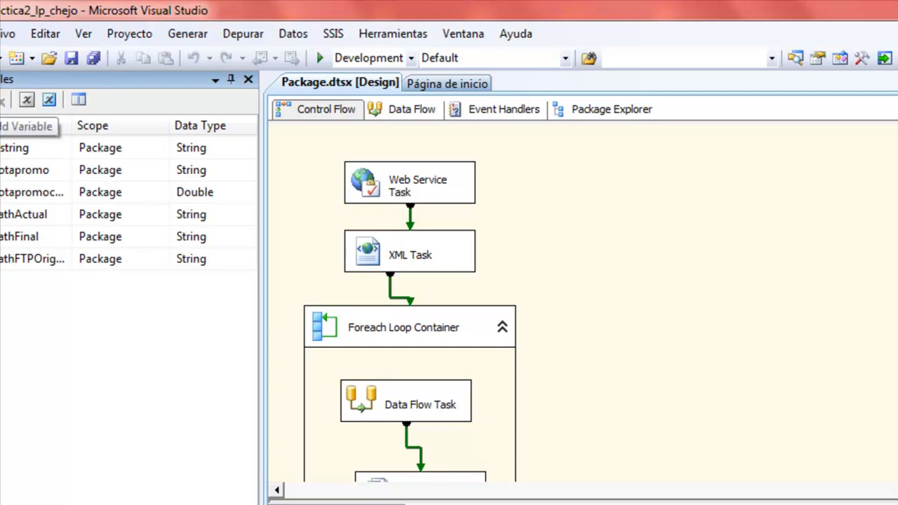
Step: Add a new package-scoped variable with the default name and type, and delete it again
left_click(3, 101)
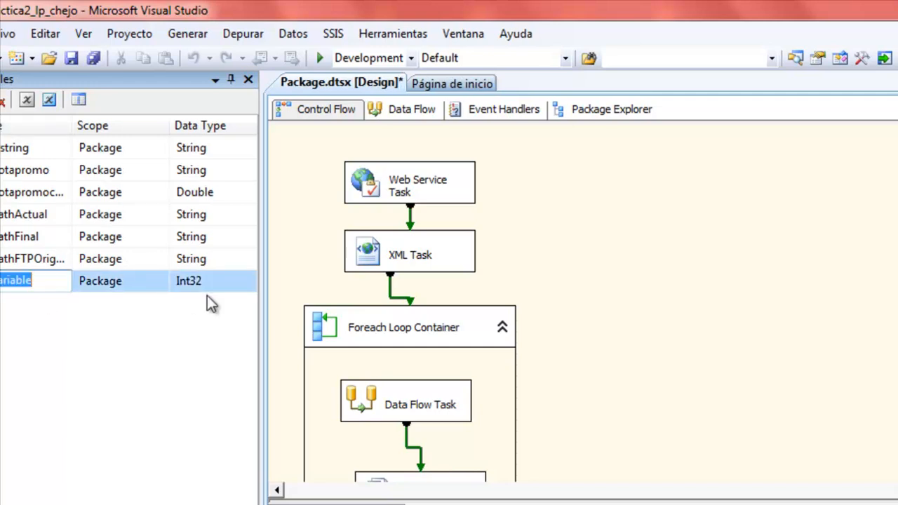
left_click(119, 356)
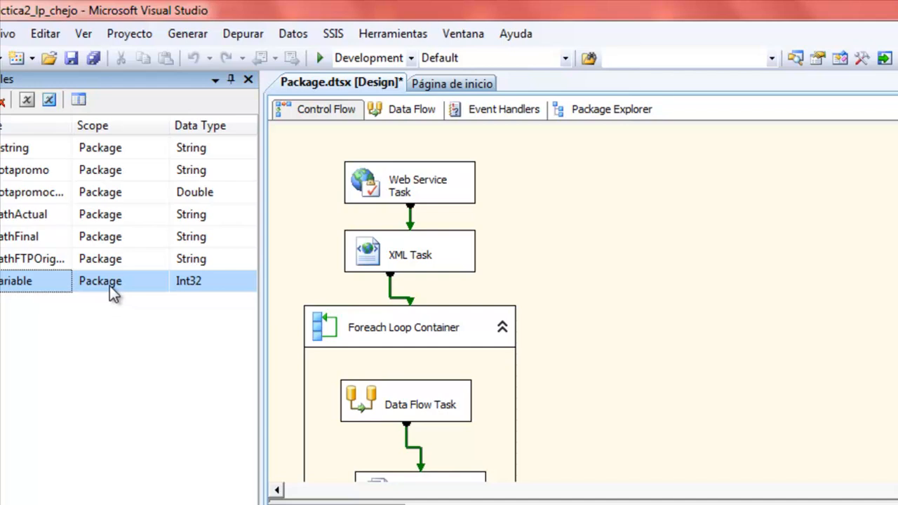
left_click(2, 102)
left_click(761, 401)
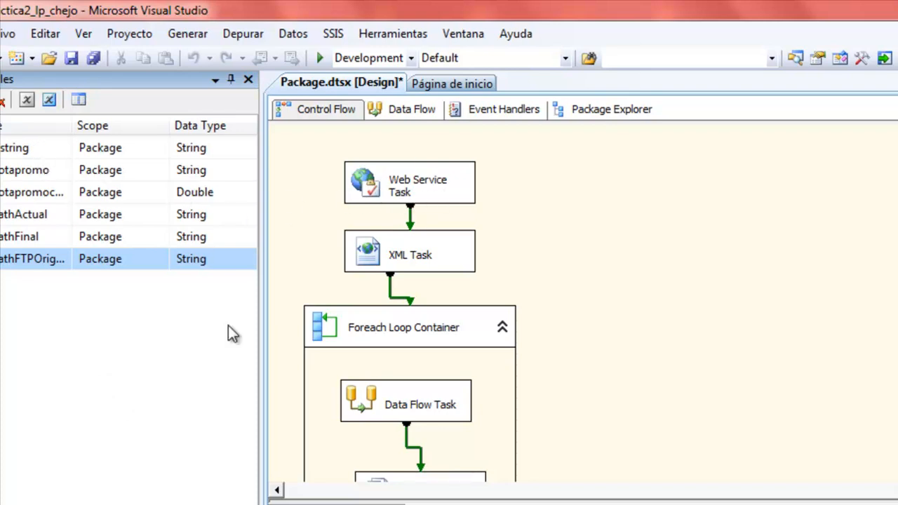
Step: Widen the variable list to check the variables' values, and narrow it back
left_click_drag(259, 294, 395, 295)
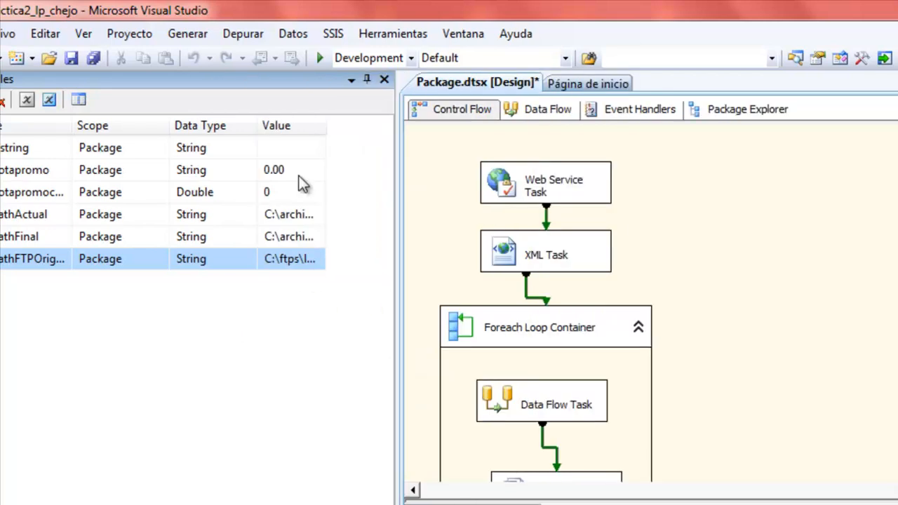
left_click_drag(394, 231, 209, 226)
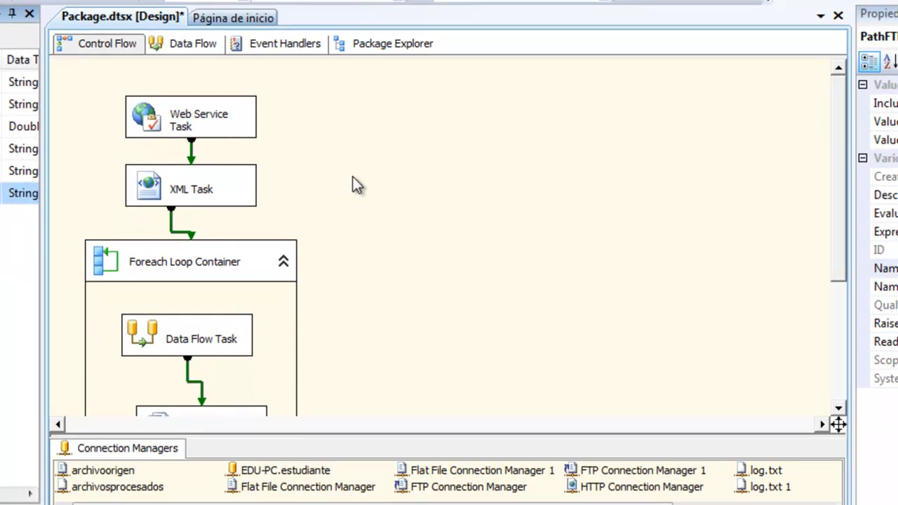
Step: Open the XML Task's settings, review its XPATH operation and source, expand OperationResult to check the destination, and close the editor
double_click(247, 168)
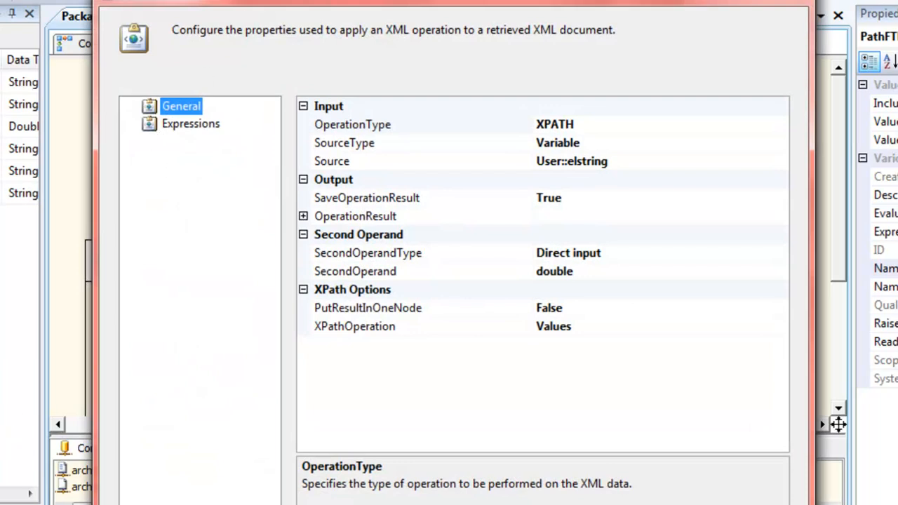
left_click(784, 5)
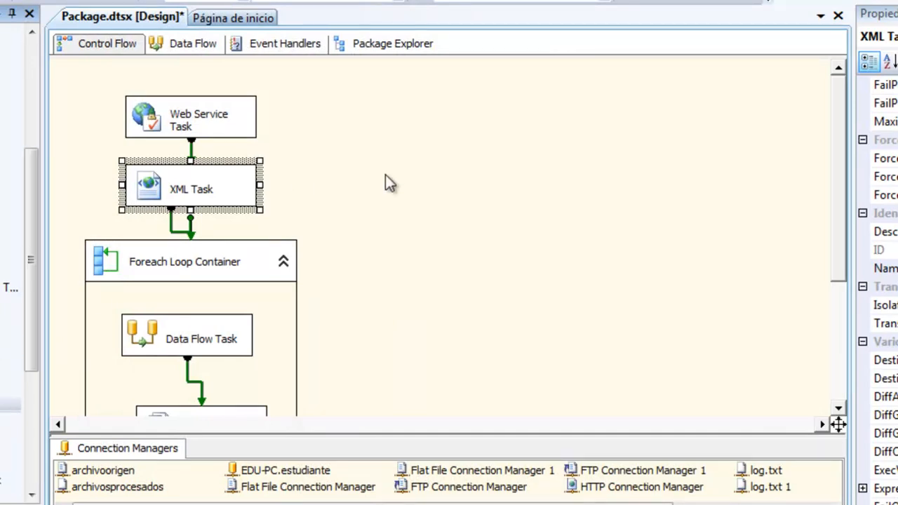
left_click(277, 176)
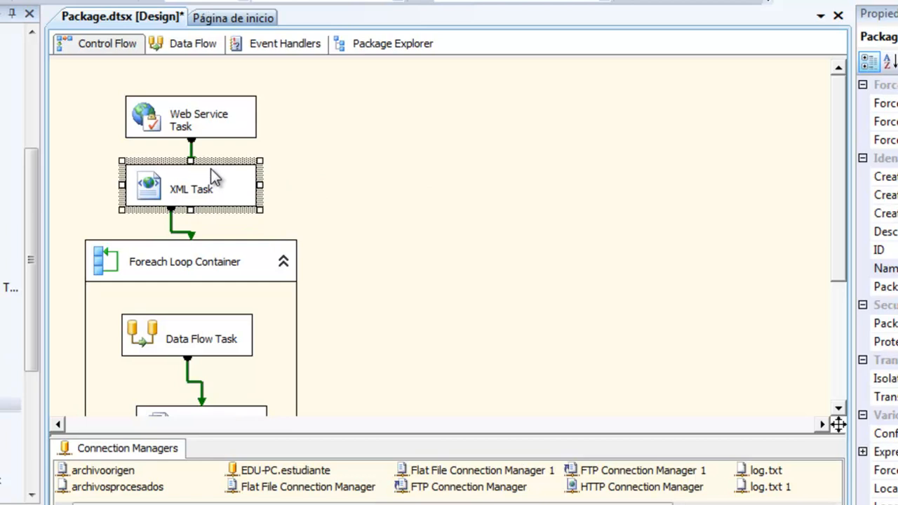
double_click(210, 172)
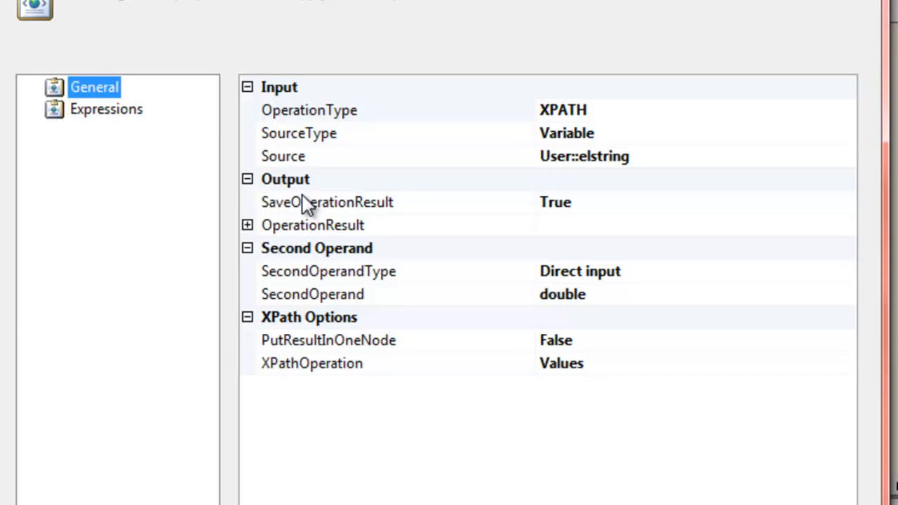
left_click(267, 226)
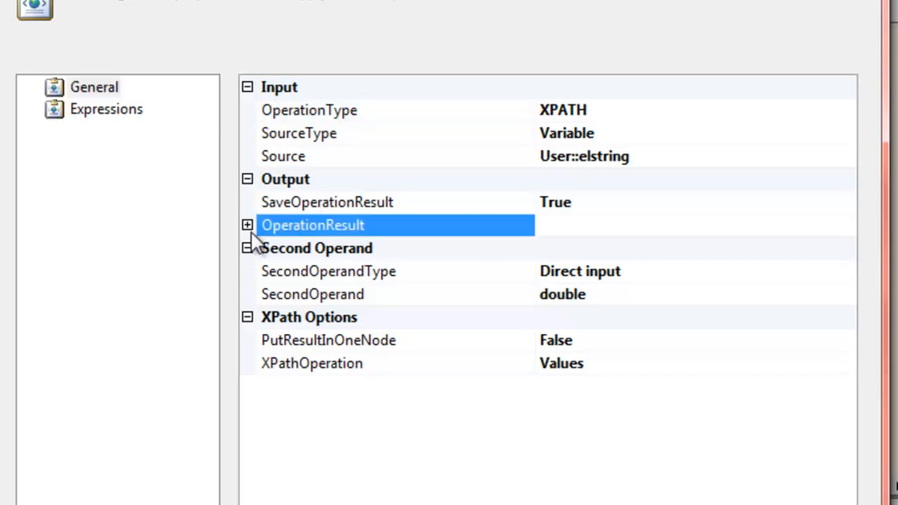
left_click(247, 225)
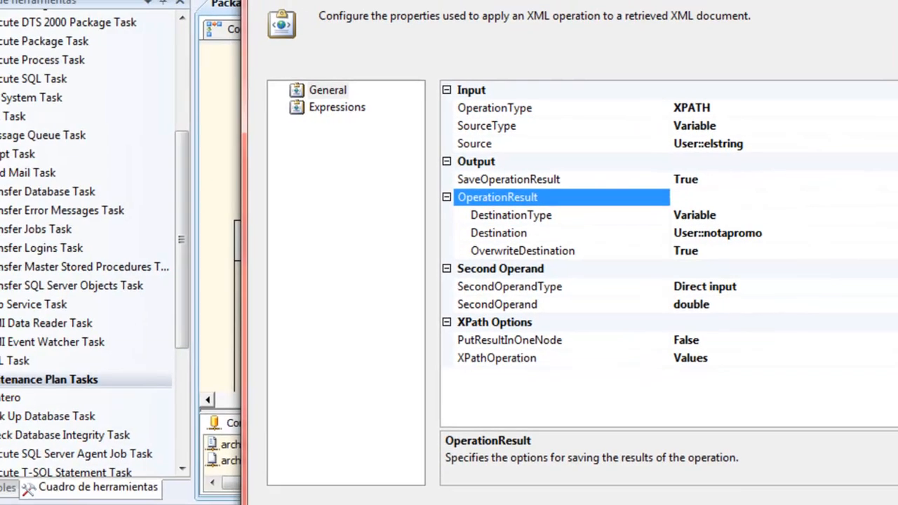
key("Return")
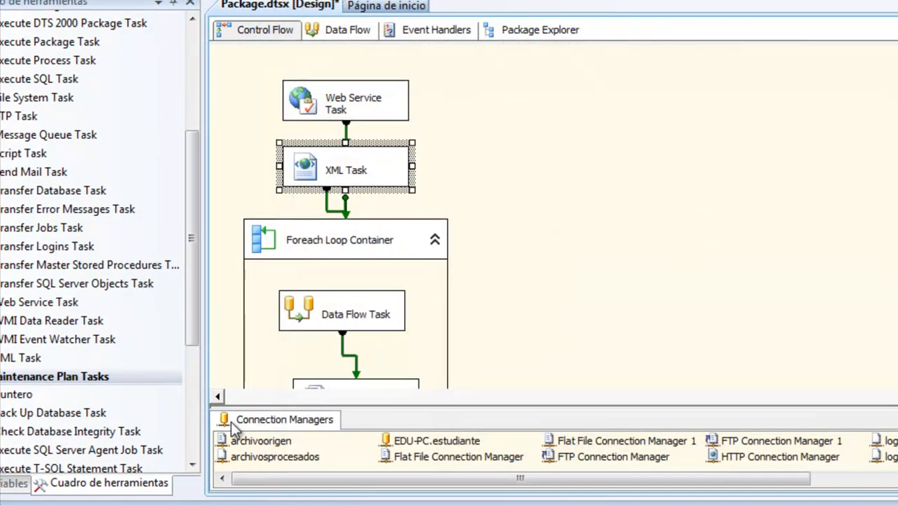
Step: Return to the package's variables and check the type and value of notapromo, the XML Task's destination variable
left_click(27, 486)
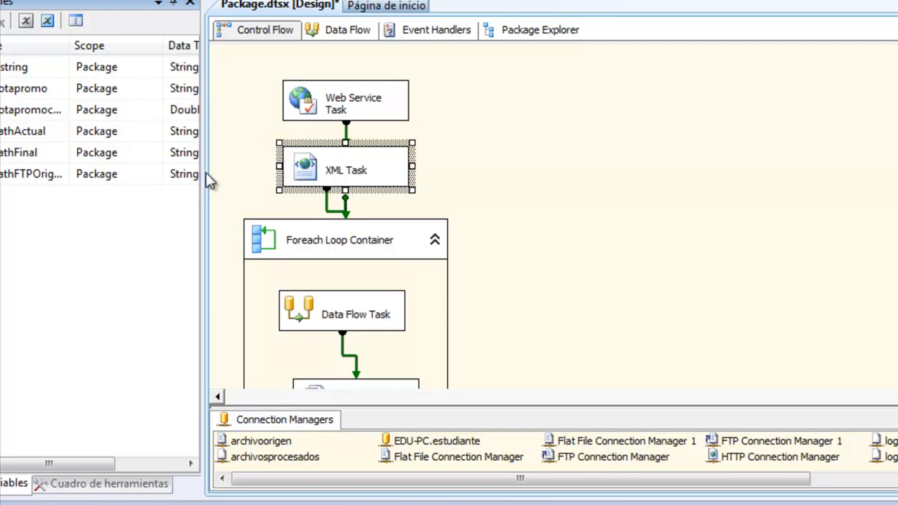
left_click_drag(203, 172, 456, 176)
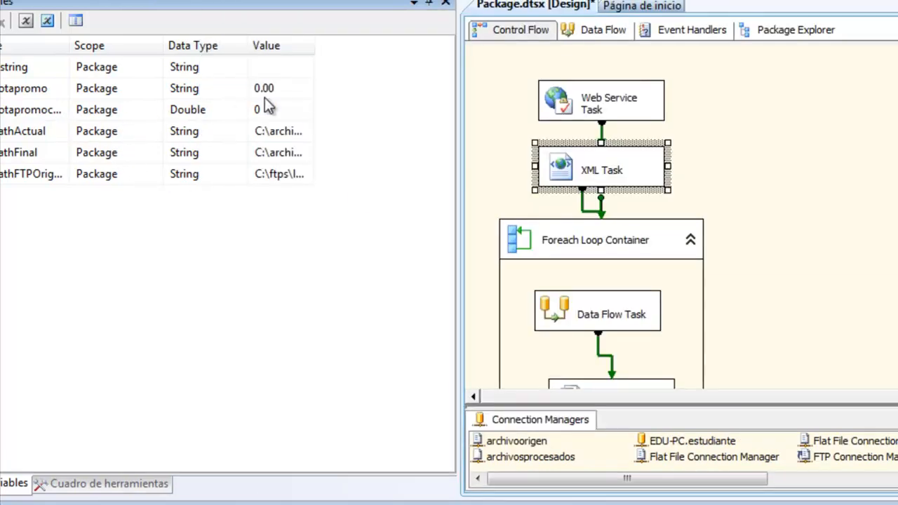
left_click_drag(457, 187, 223, 186)
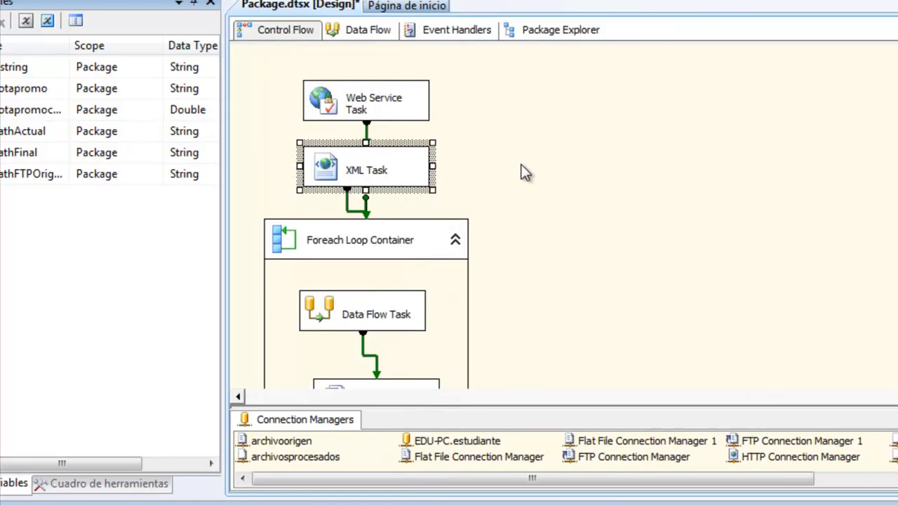
Step: Reopen the XML Task's settings and examine its SecondOperand and expressions
double_click(350, 142)
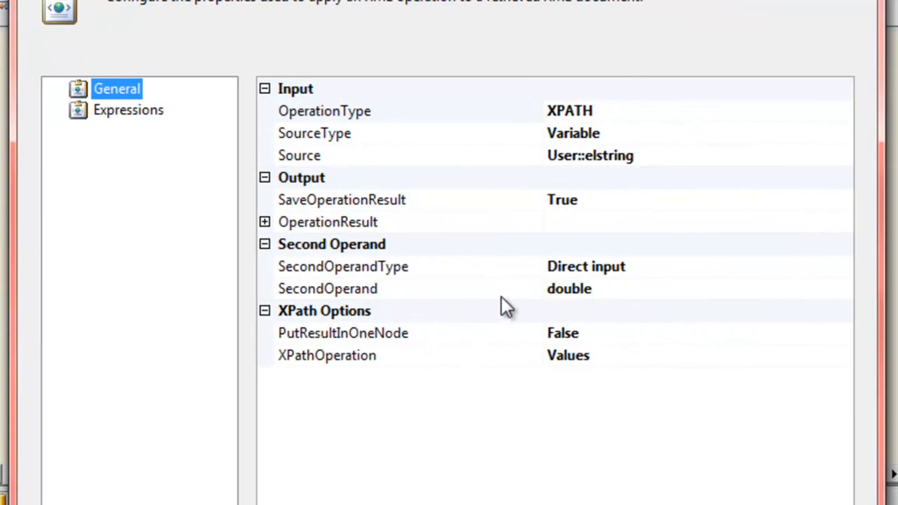
left_click(621, 291)
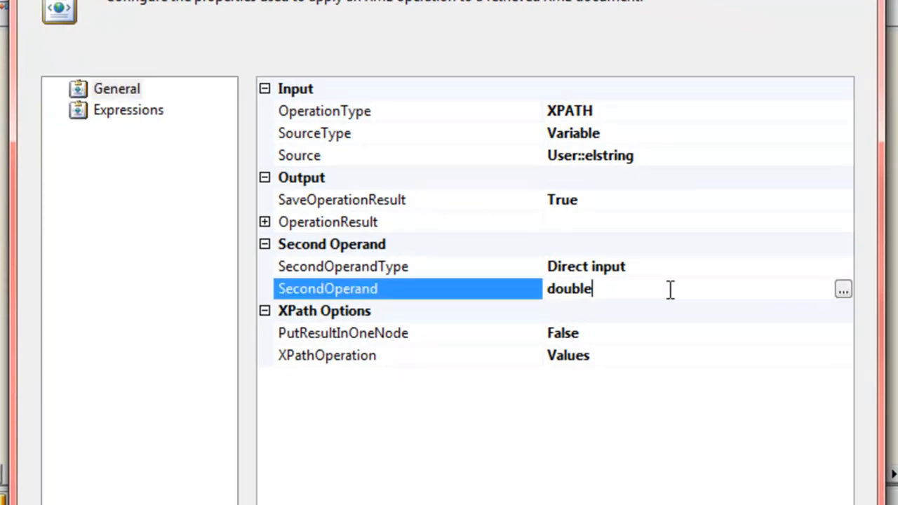
left_click(504, 290)
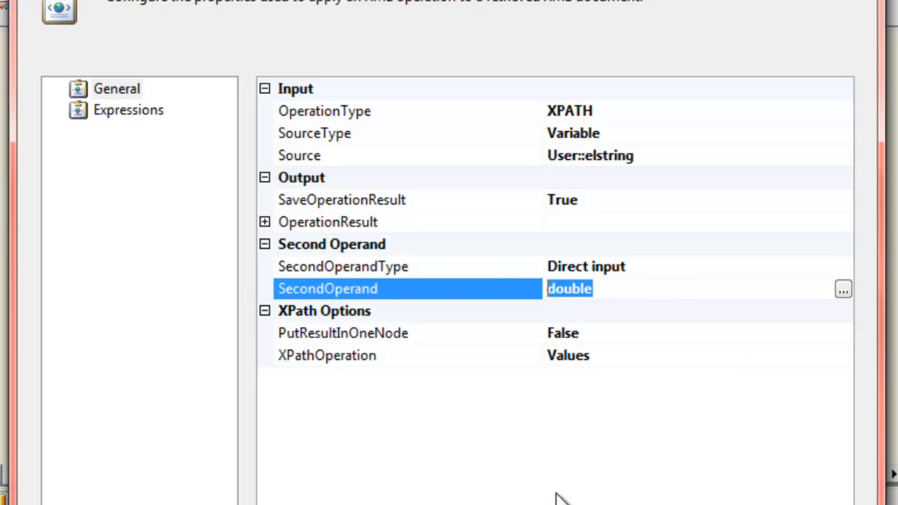
left_click(547, 469)
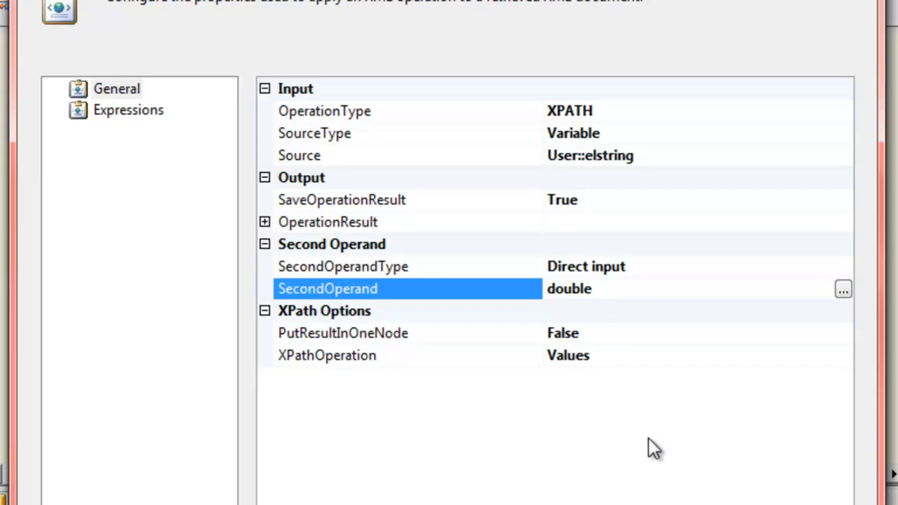
left_click(146, 116)
left_click(256, 115)
left_click(247, 111)
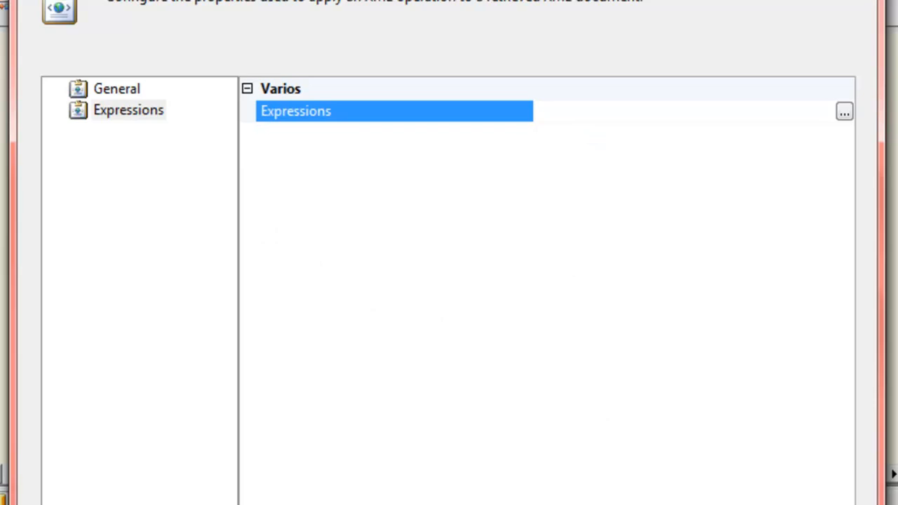
Step: Close the XML Task's settings and open the archivos folder on drive C: in Windows Explorer
key("Escape")
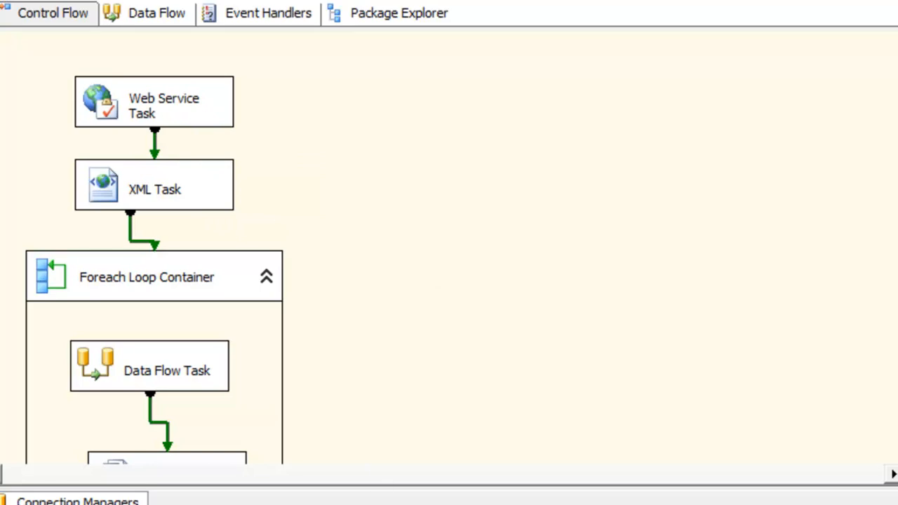
key("super")
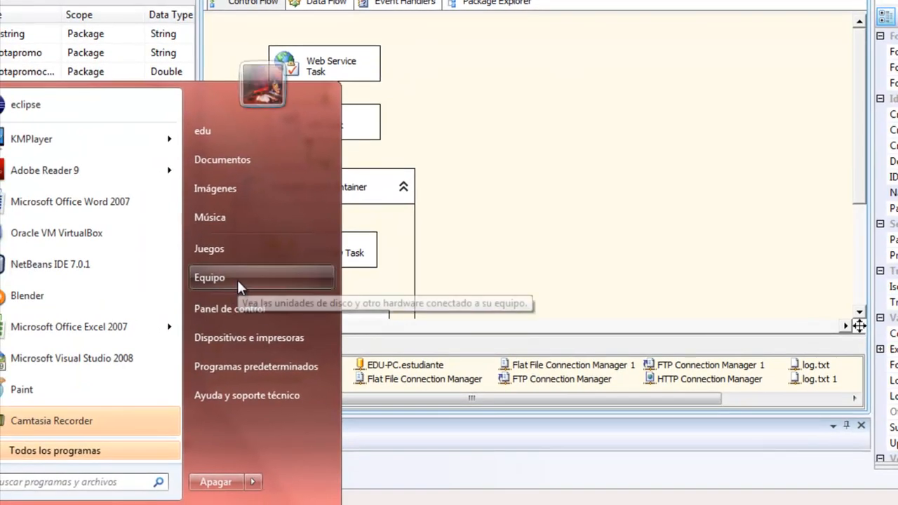
left_click(239, 287)
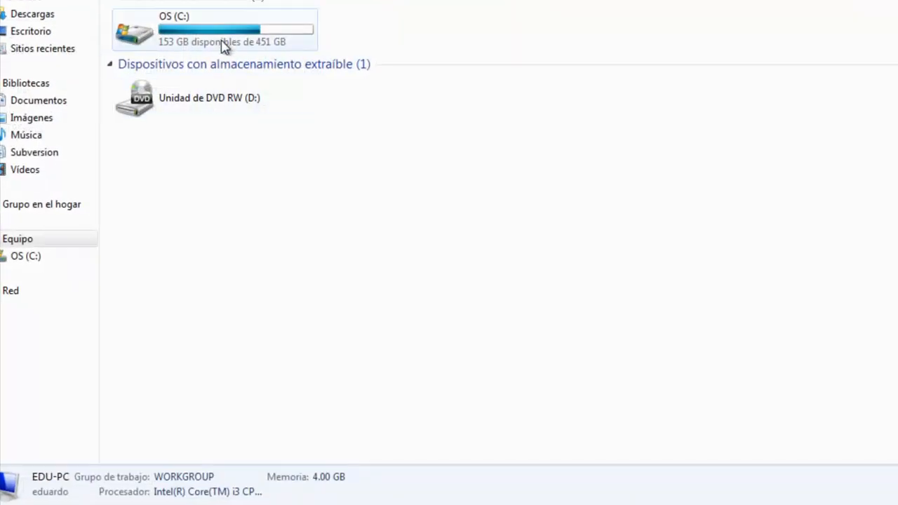
double_click(223, 45)
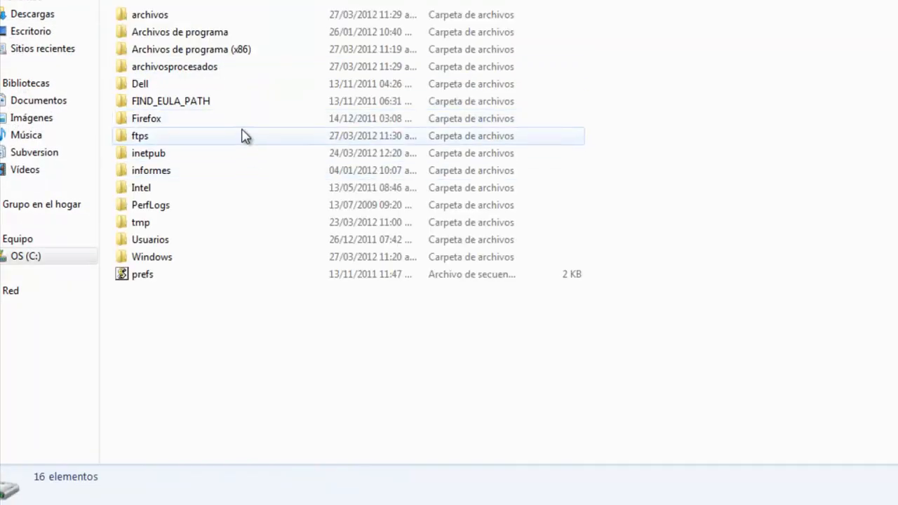
double_click(151, 15)
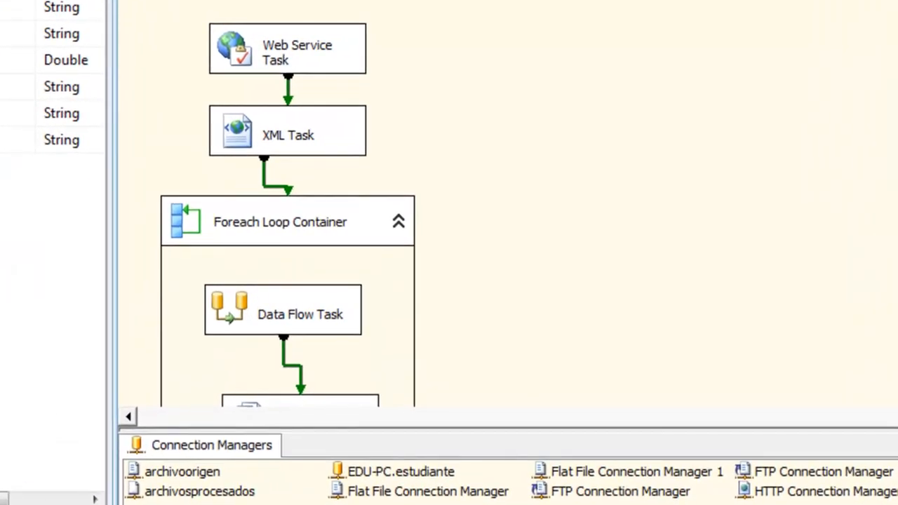
Step: Look through the toolbox's control flow items up to the loop containers at the start of the list
left_click_drag(108, 233, 99, 268)
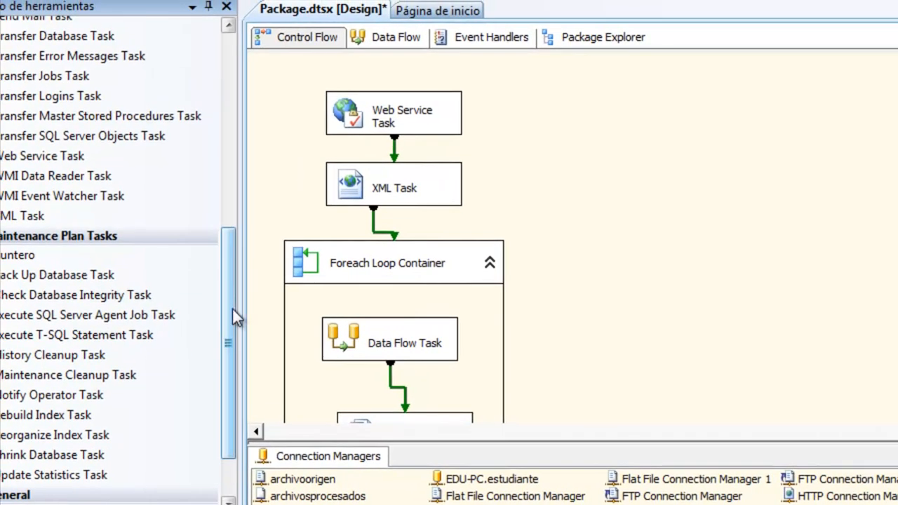
left_click_drag(233, 307, 255, 168)
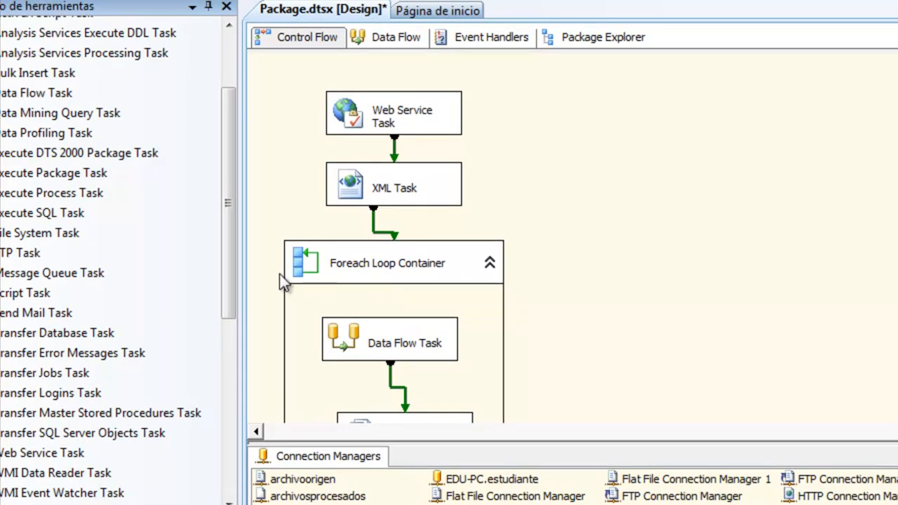
left_click_drag(227, 221, 235, 161)
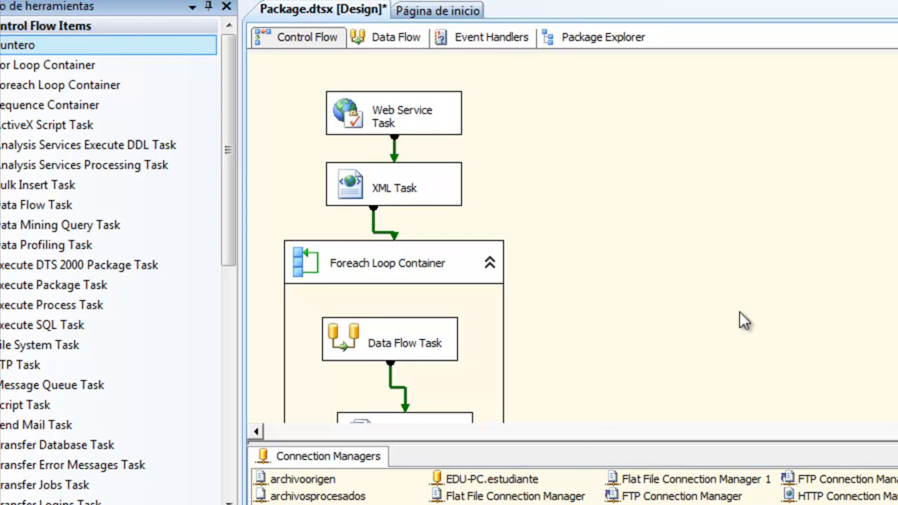
Step: Open the Foreach Loop Container's settings and examine its collection: the available enumerator types, the source folder and the file filter
scroll(740, 313, "down", 3)
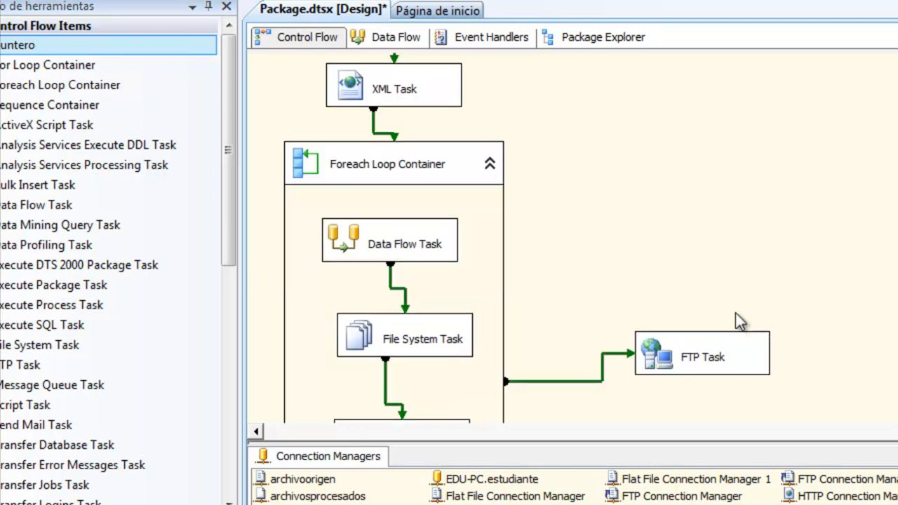
left_click(454, 146)
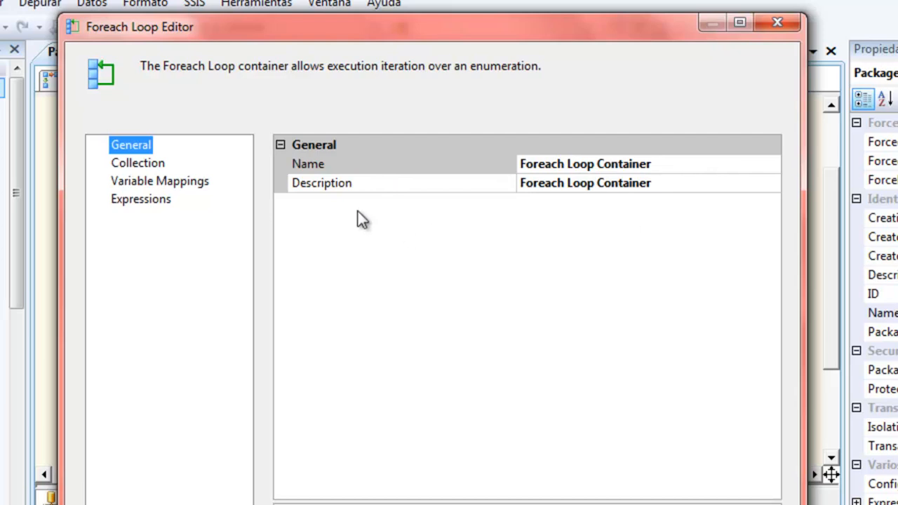
left_click(143, 167)
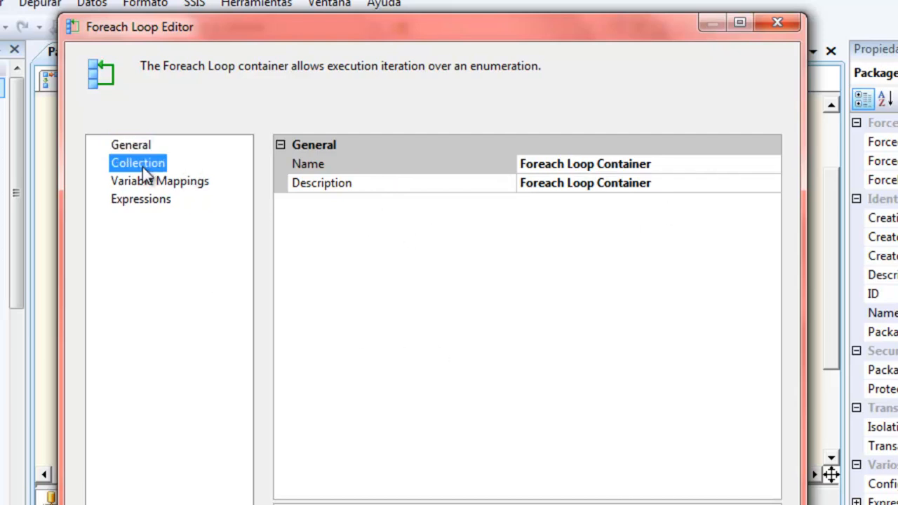
left_click(762, 168)
left_click(771, 165)
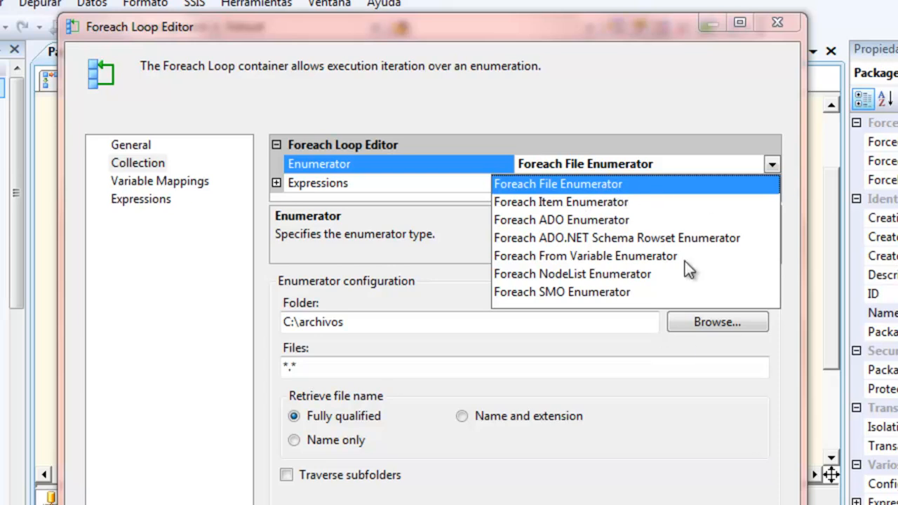
left_click(469, 230)
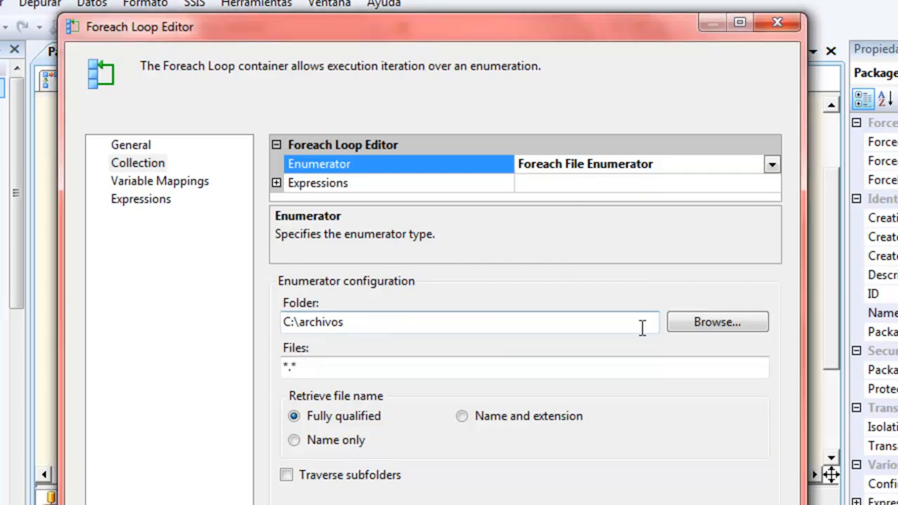
left_click_drag(393, 325, 259, 327)
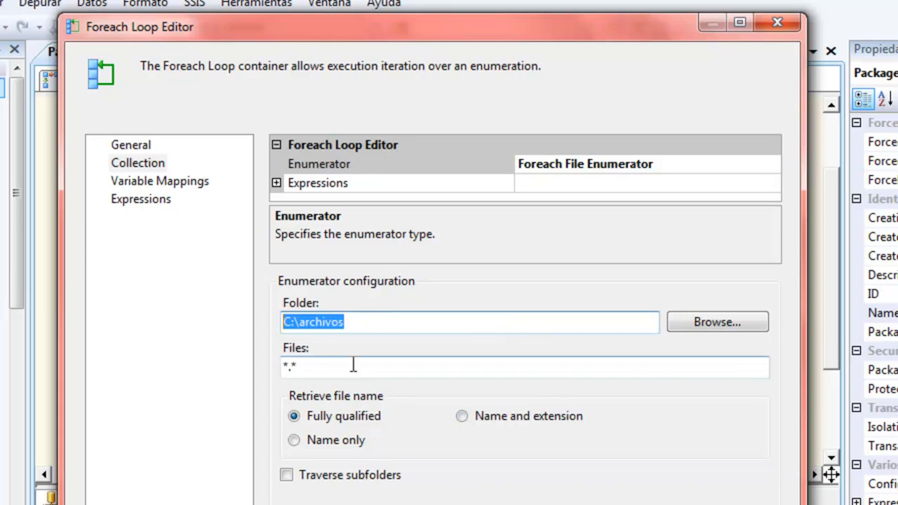
left_click_drag(353, 365, 285, 366)
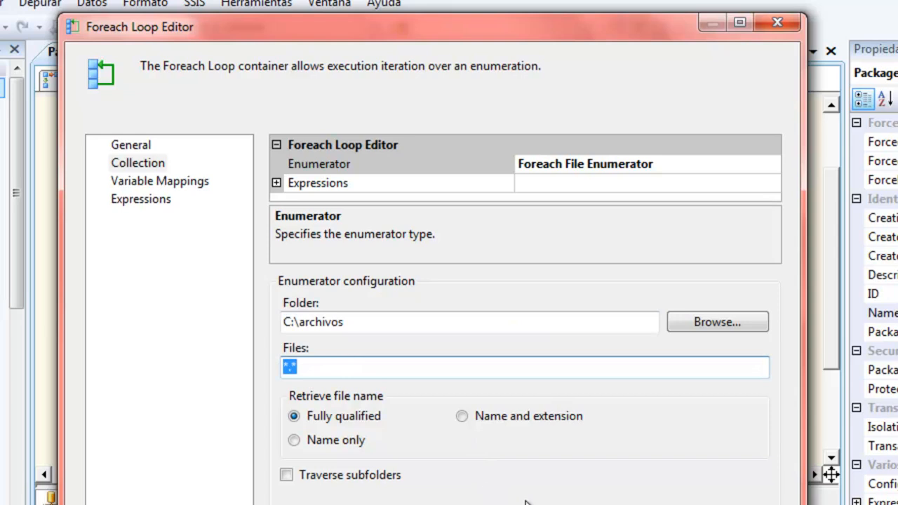
left_click(327, 371)
Step: Review the Foreach Loop Container's variable mapping and index, check its expressions, and close the editor
left_click(200, 193)
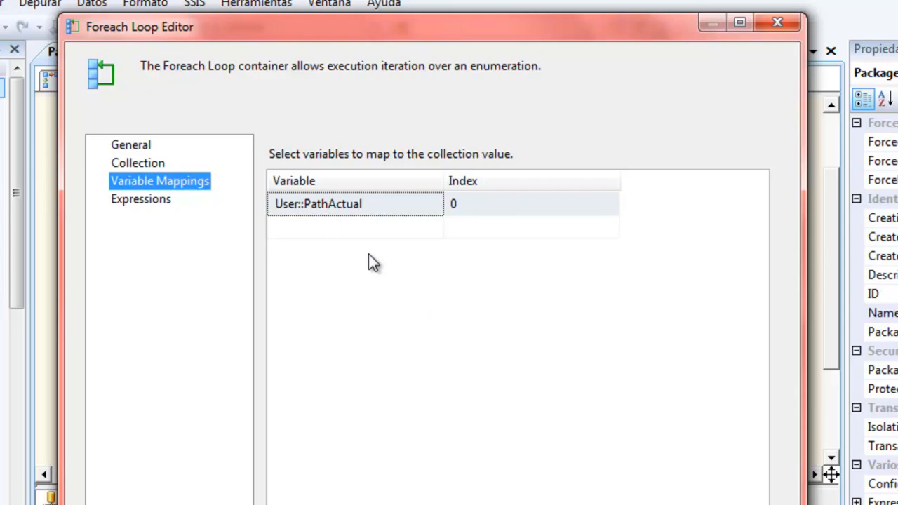
left_click(539, 207)
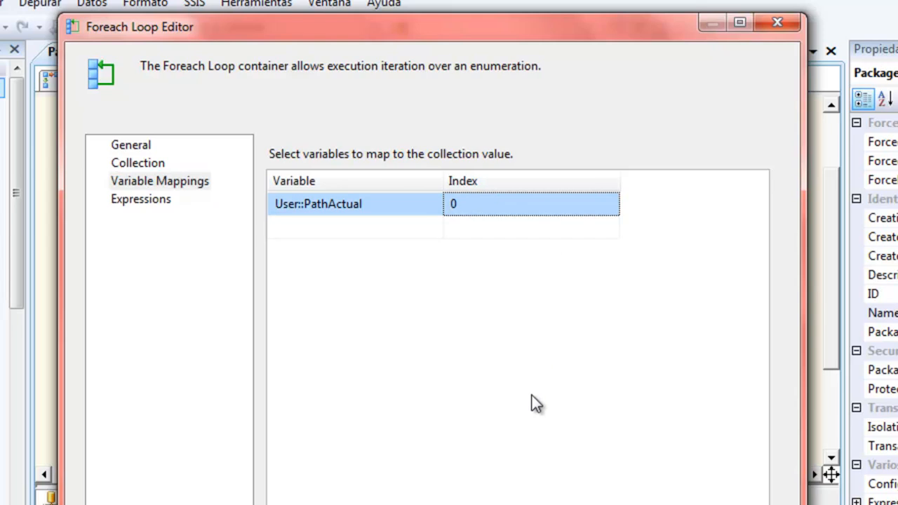
left_click(144, 203)
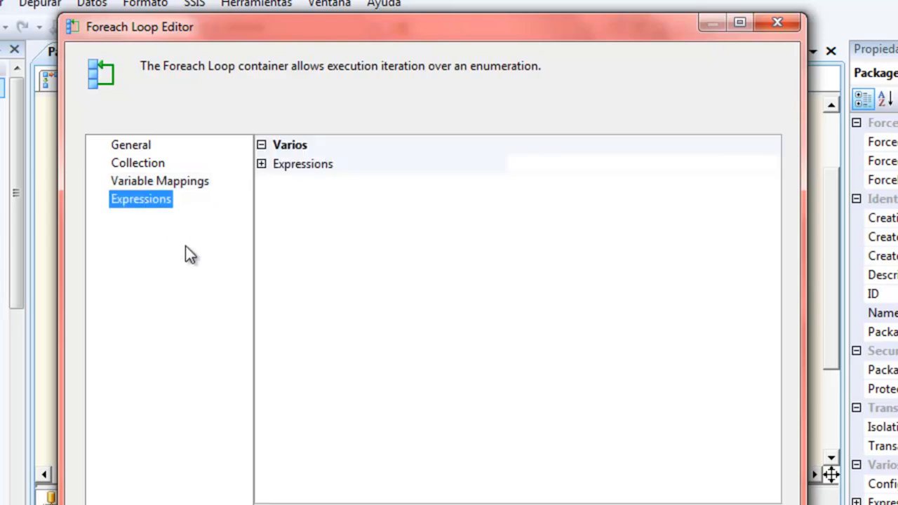
left_click(267, 168)
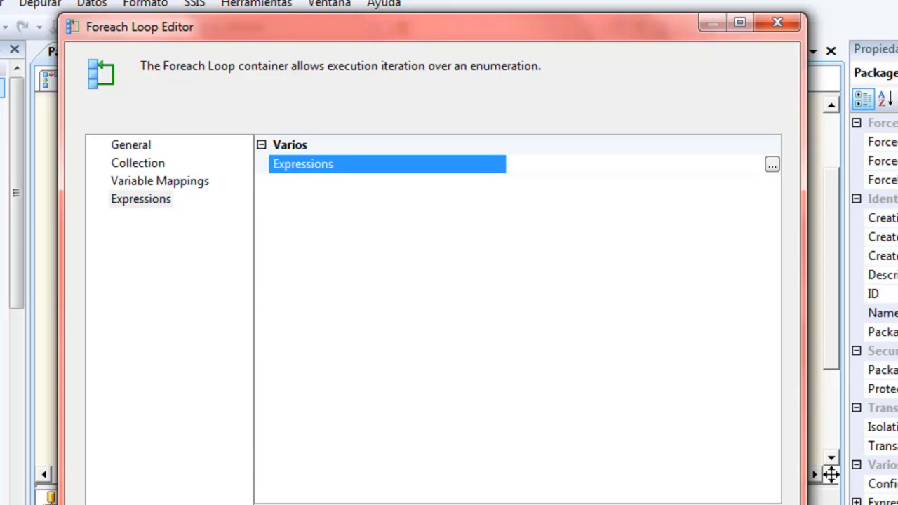
left_click(778, 23)
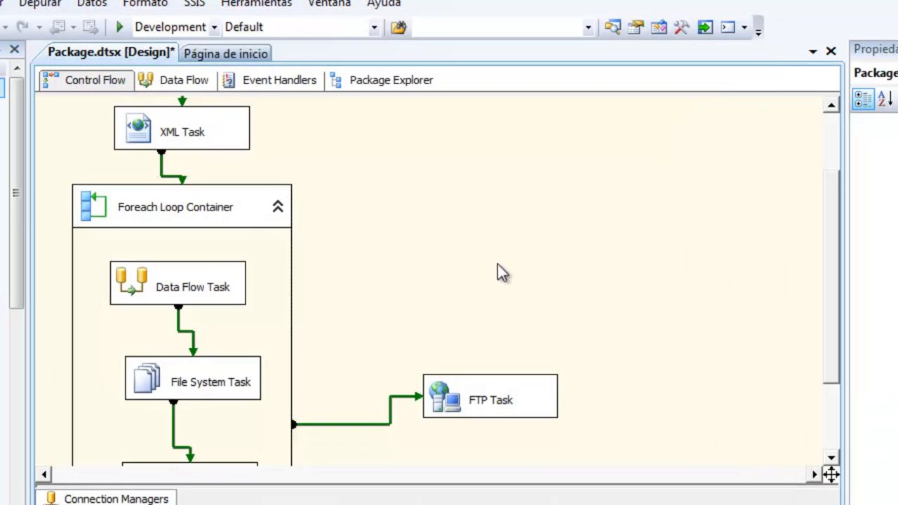
Step: Review the tasks inside the Foreach Loop Container, and open the Data Flow Task to view its flow from the Flat File Source
scroll(435, 288, "down", 3)
scroll(306, 355, "up", 5)
scroll(330, 287, "down", 3)
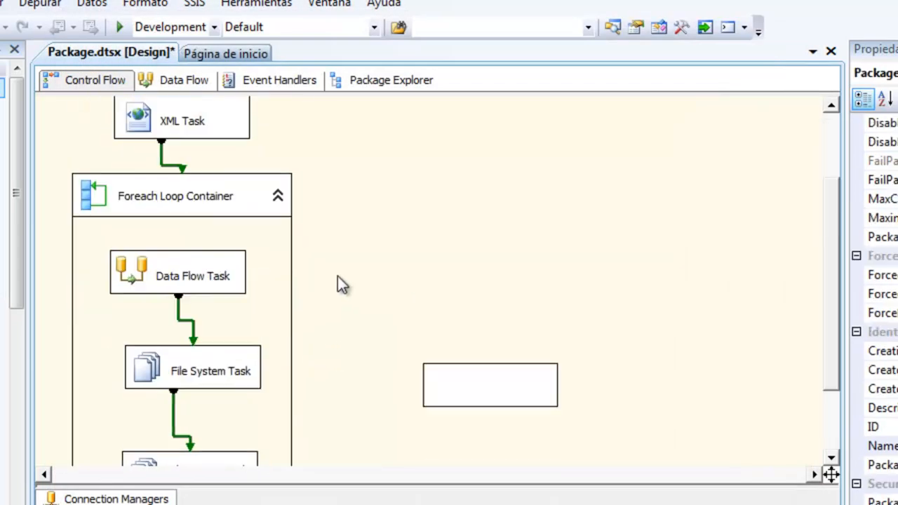
scroll(281, 258, "down", 3)
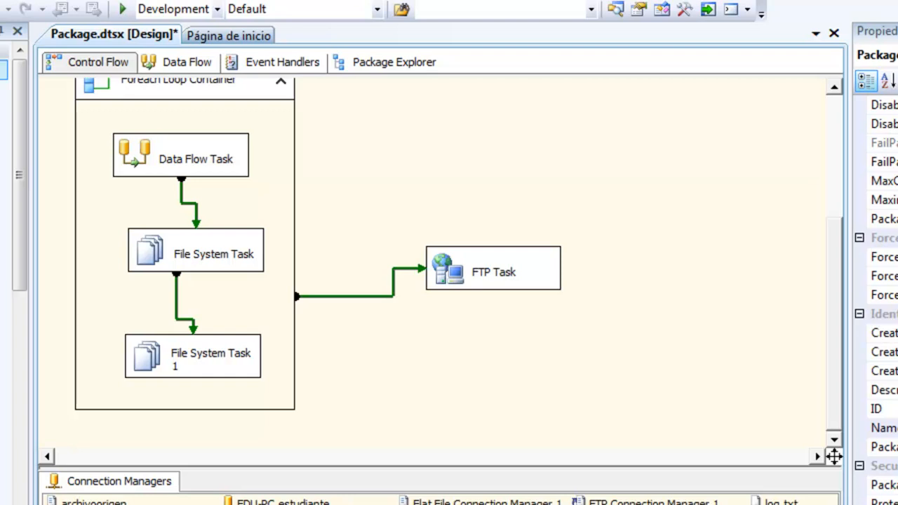
left_click(151, 117)
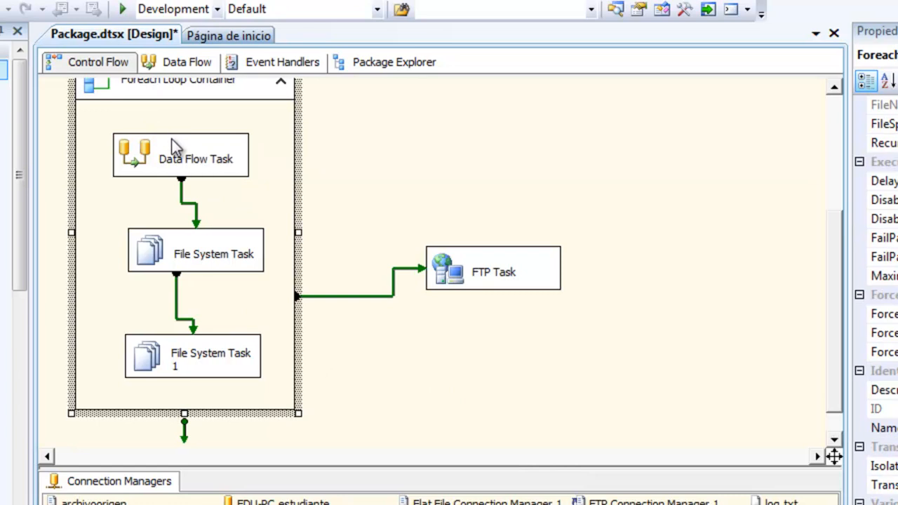
left_click(172, 139)
scroll(21, 138, "down", 1)
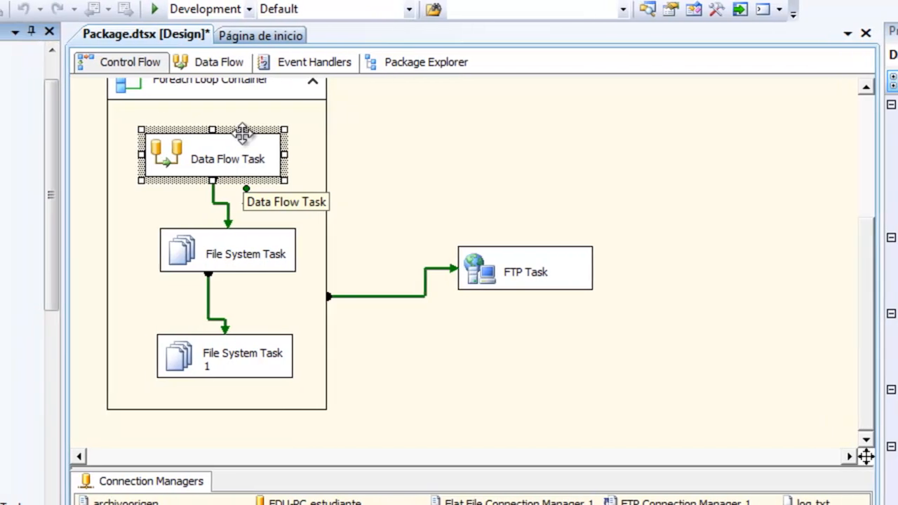
double_click(242, 133)
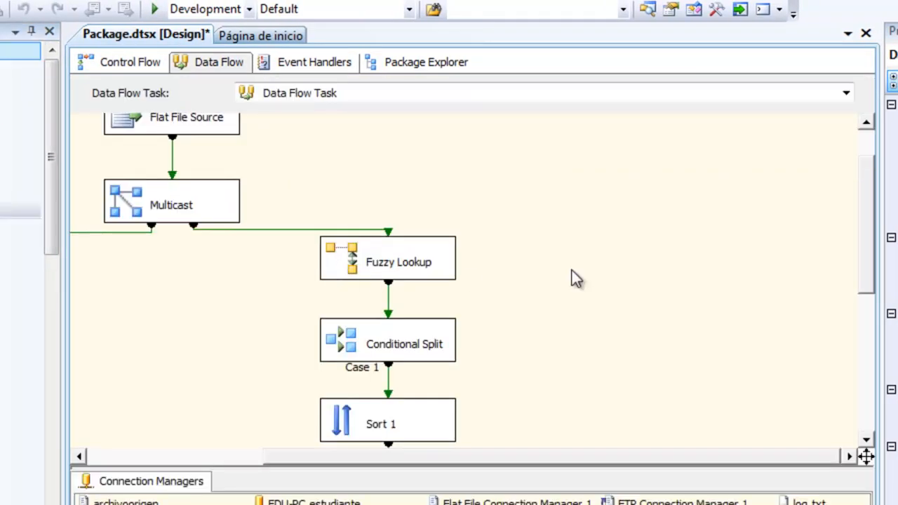
scroll(583, 273, "up", 1)
left_click_drag(535, 456, 288, 455)
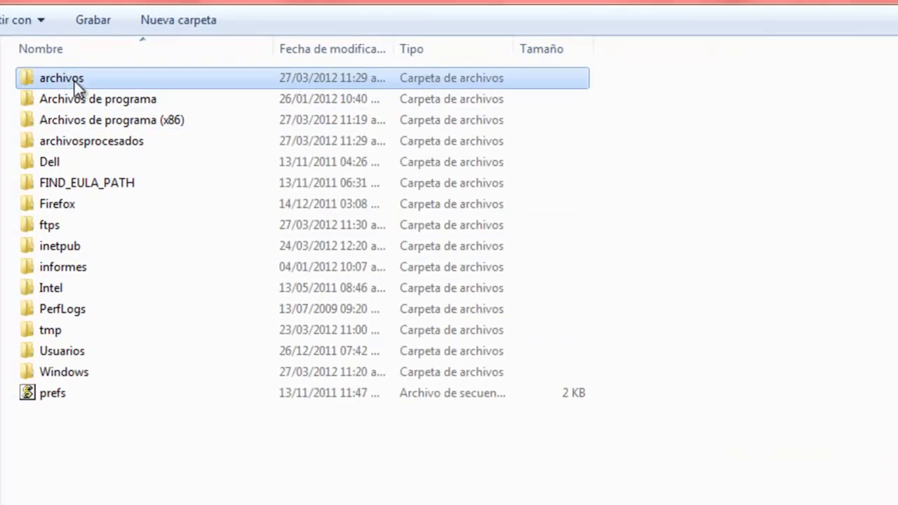
Step: Check the archivos folder in Windows Explorer, and return to the package to open the Flat File Source
double_click(74, 82)
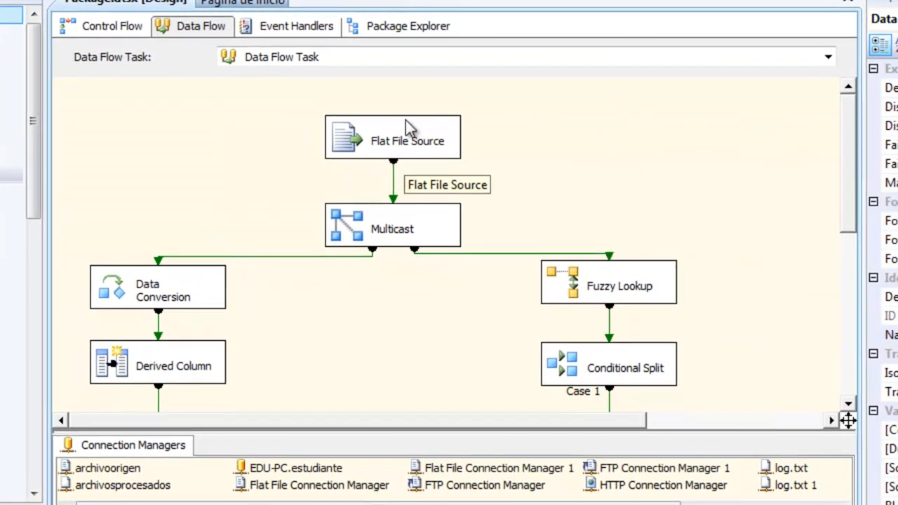
double_click(449, 137)
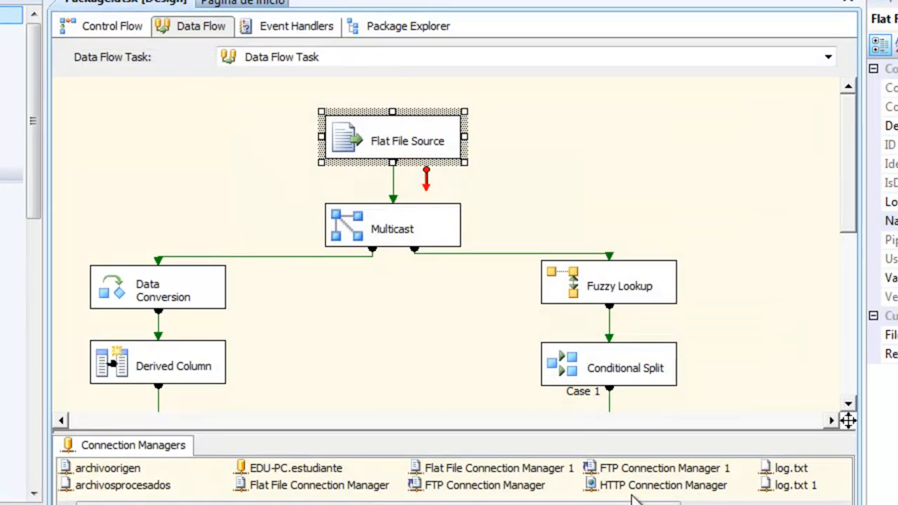
Step: Open the archivoorigen connection manager for editing and check the file name it points to
left_click(138, 474)
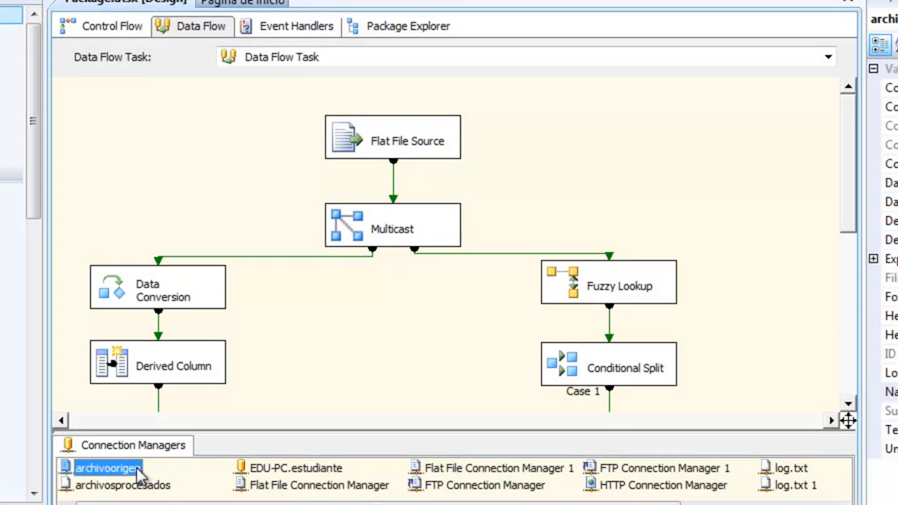
right_click(137, 472)
left_click(265, 153)
left_click_drag(554, 165, 415, 169)
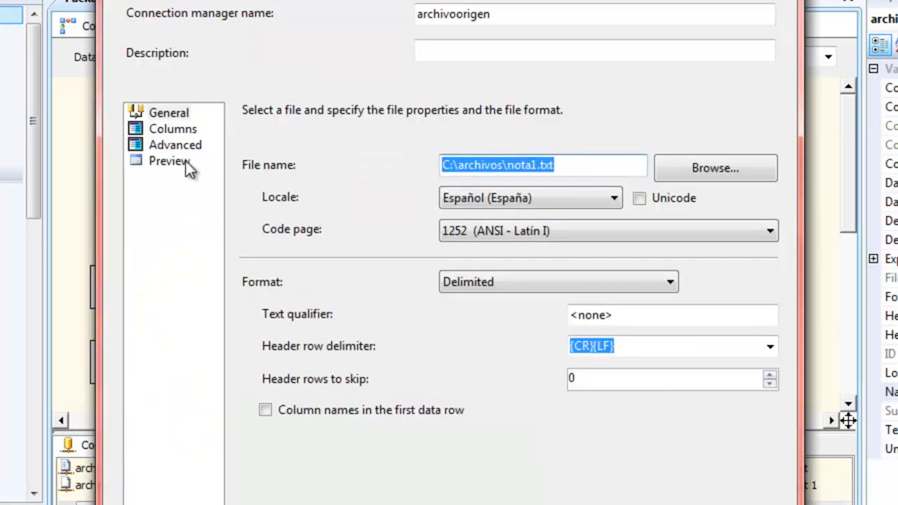
Step: Examine archivoorigen's column delimiter, advanced column properties and preview, close its editor, and select the Flat File Source
left_click(186, 130)
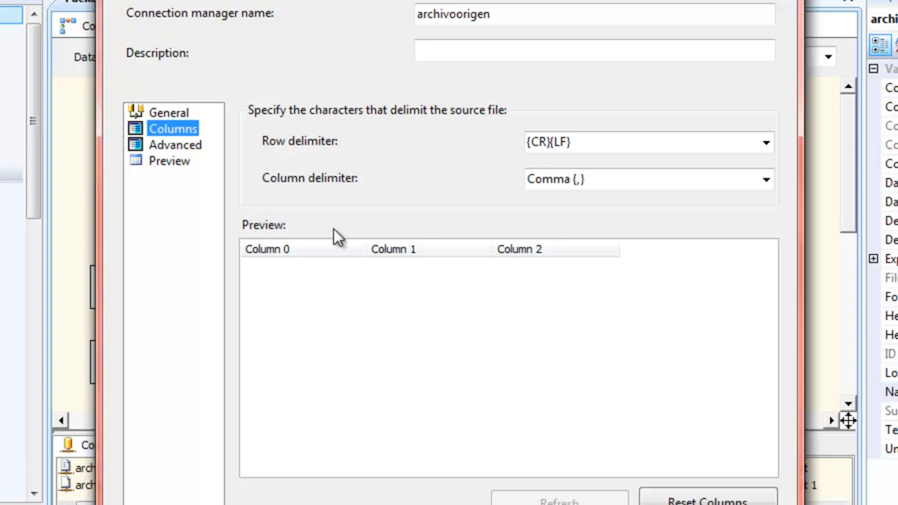
left_click(580, 181)
left_click(577, 181)
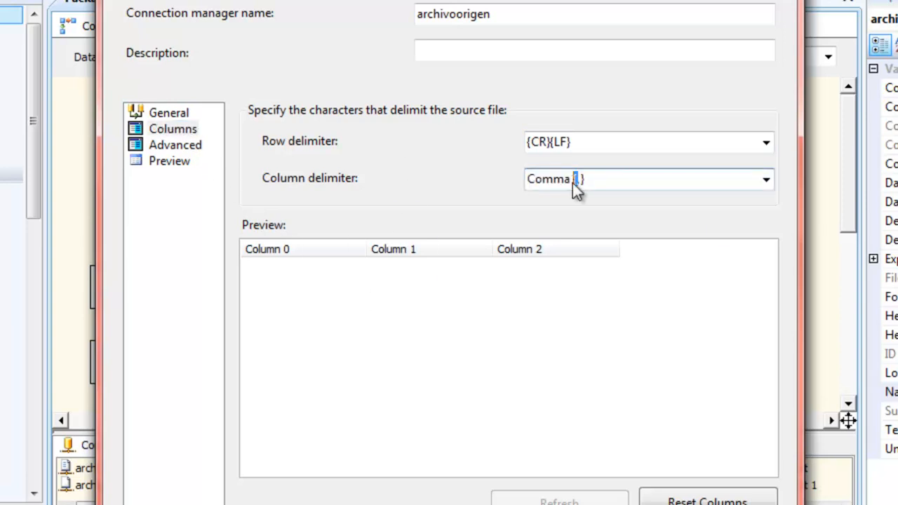
left_click(191, 146)
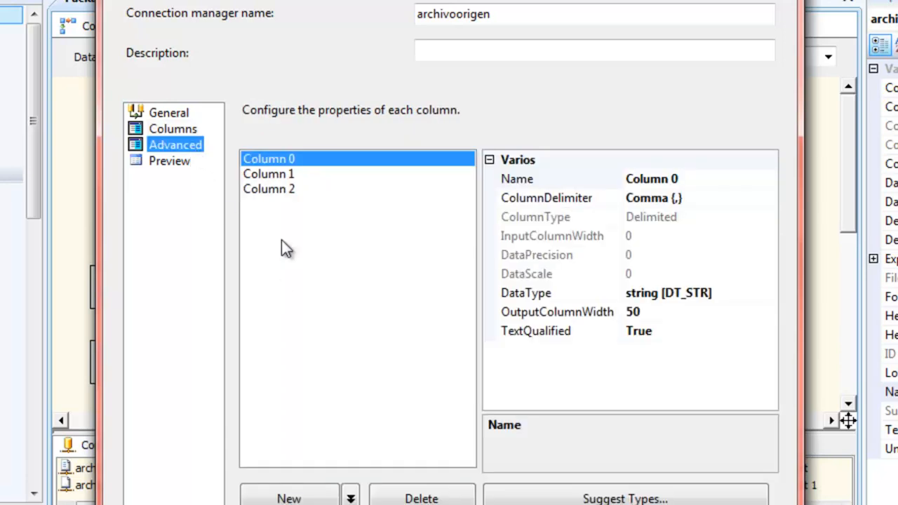
left_click(176, 166)
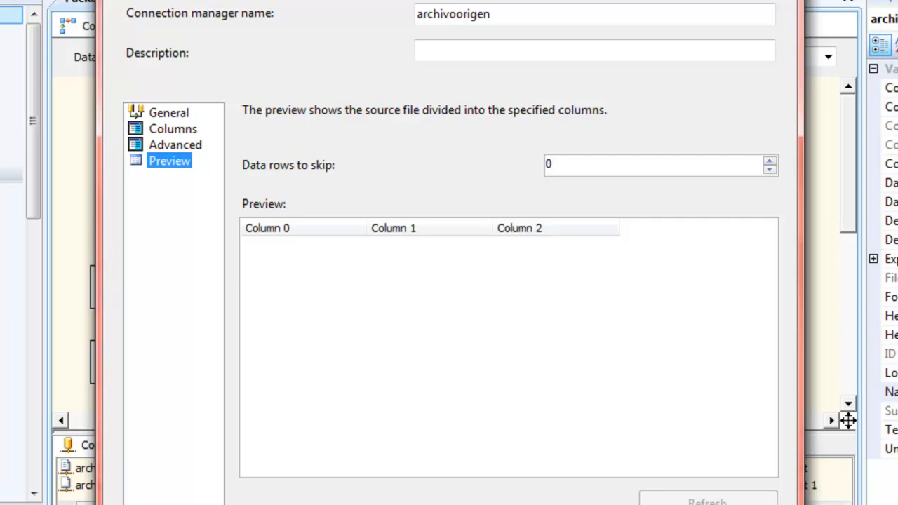
key("Return")
left_click(458, 132)
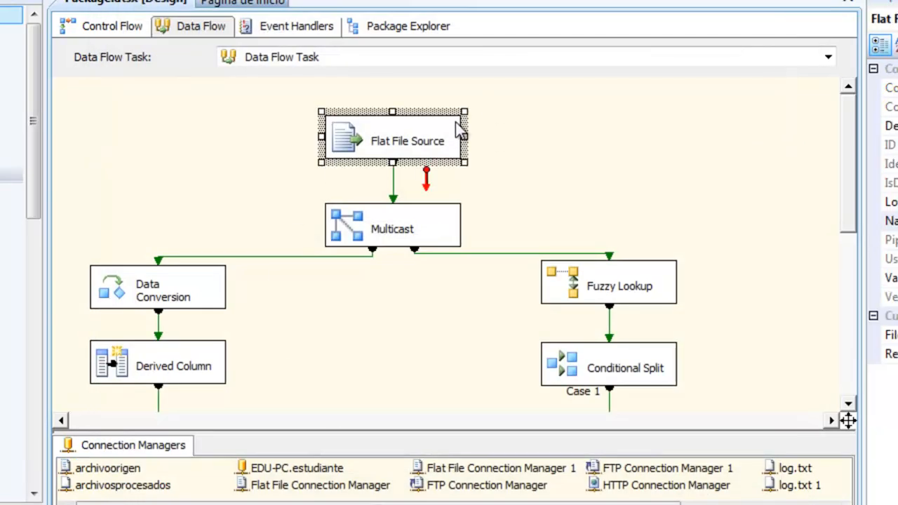
Step: Open the Flat File Source editor, review its columns and error output settings, and close the editor
double_click(456, 120)
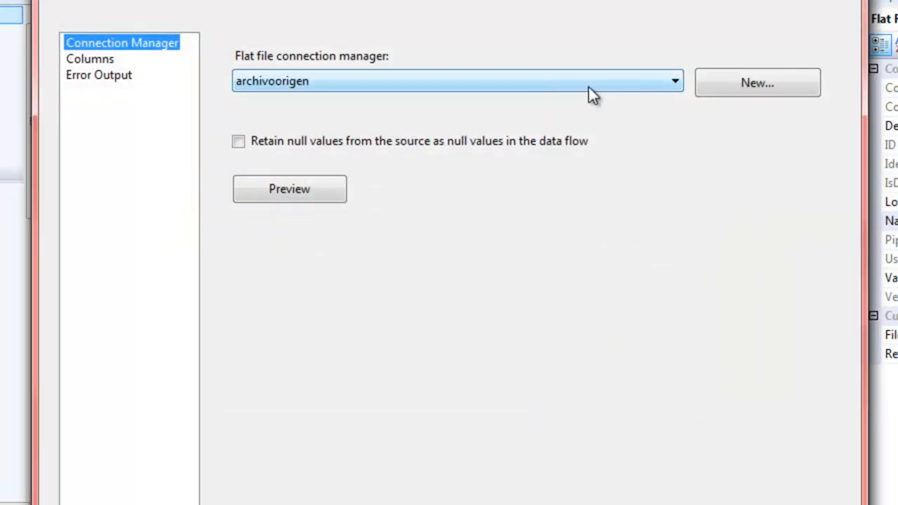
left_click(106, 60)
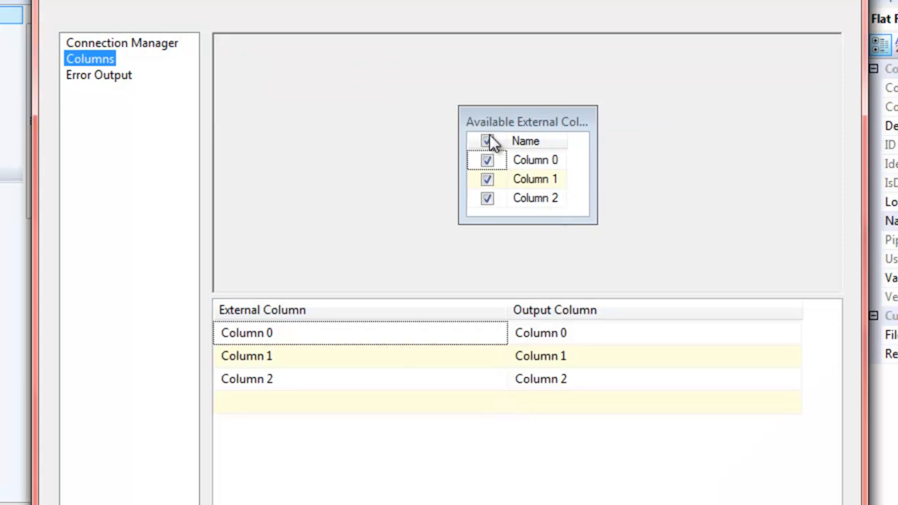
left_click(117, 79)
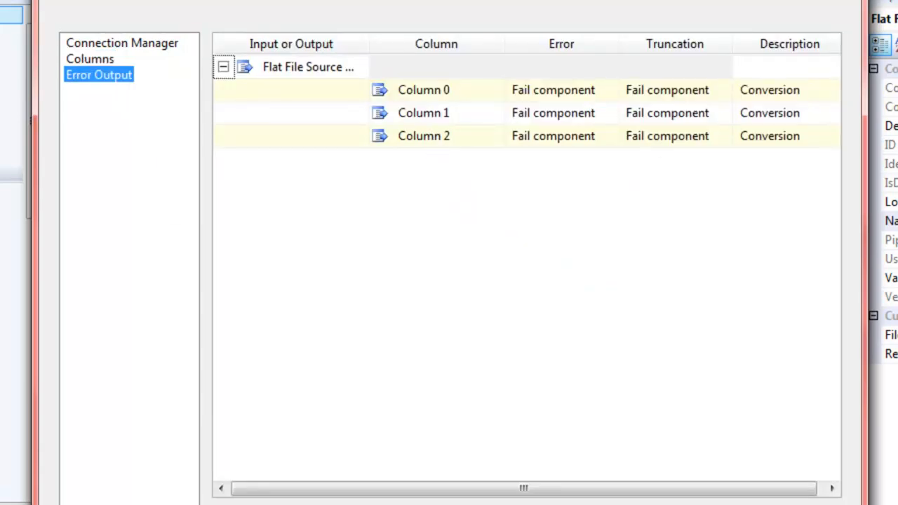
key("Return")
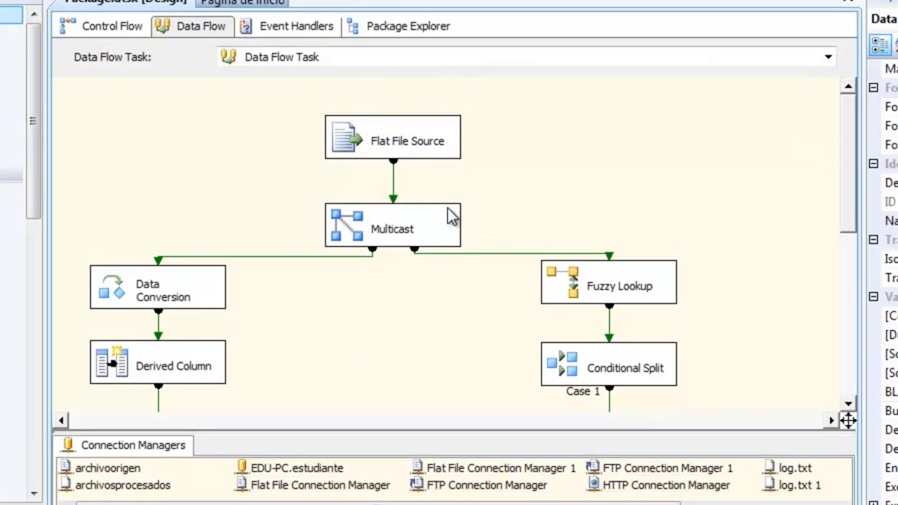
Step: Check the Multicast's outputs, close its editor, and review the two branches leading down to the Merge Join
left_click(451, 213)
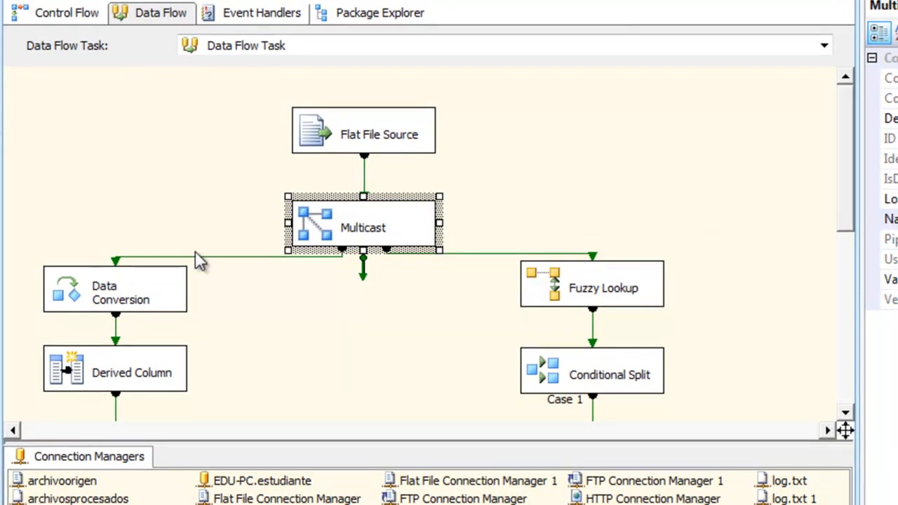
double_click(359, 204)
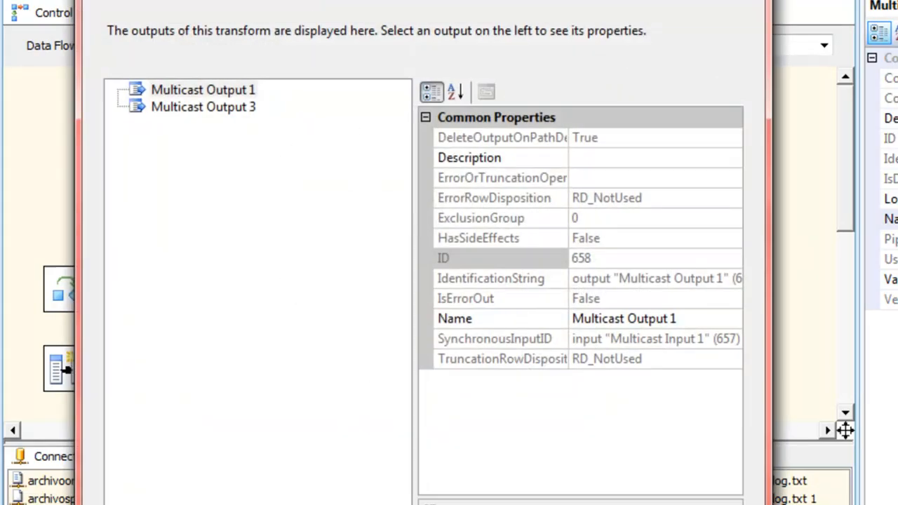
key("Return")
left_click(370, 377)
scroll(373, 315, "down", 3)
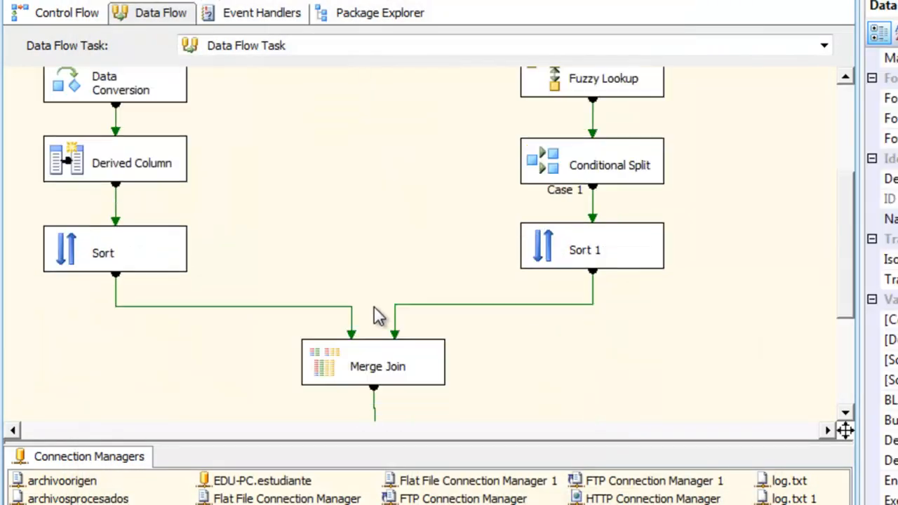
scroll(374, 315, "up", 3)
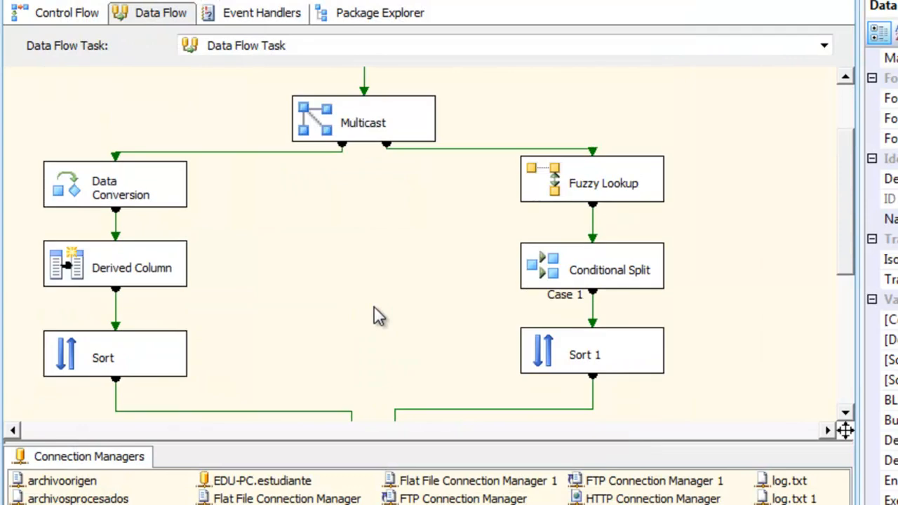
Step: Open the Data Conversion editor and check Column 0's data type options and length, keeping Unicode string [DT_WSTR]
left_click(140, 175)
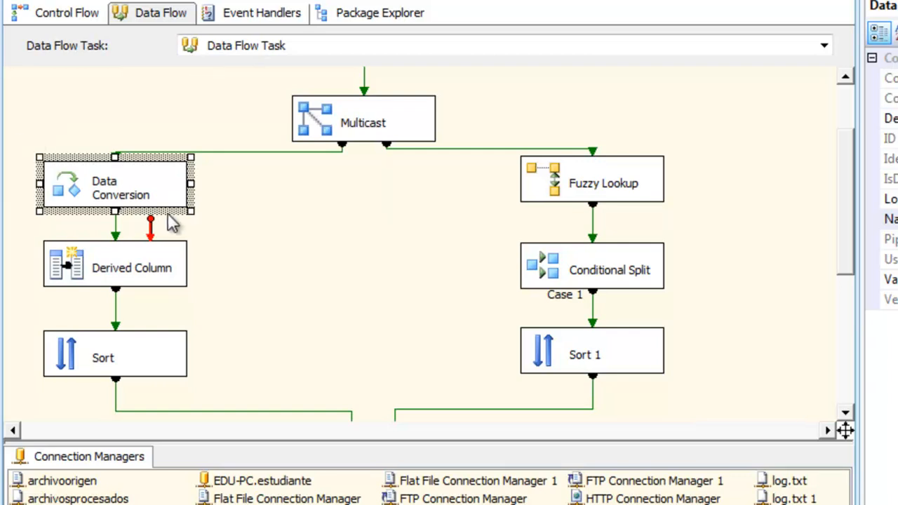
double_click(156, 164)
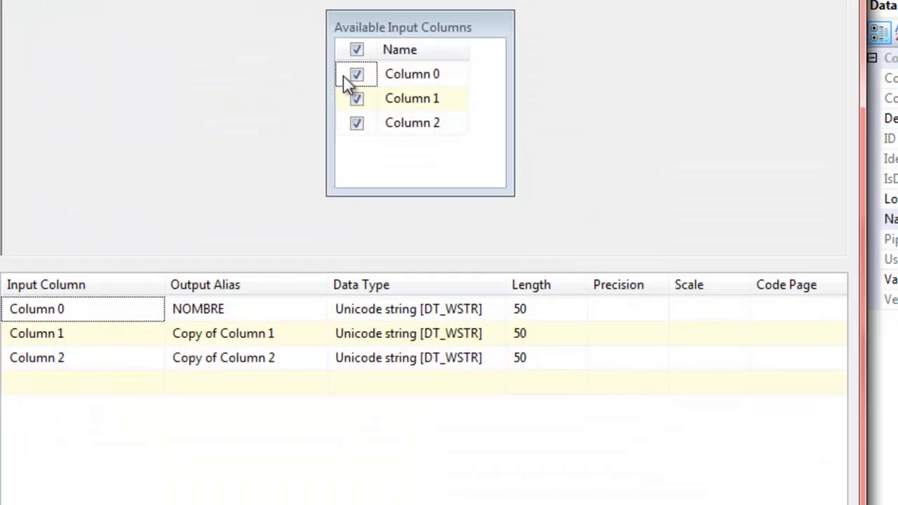
left_click(495, 315)
left_click(496, 311)
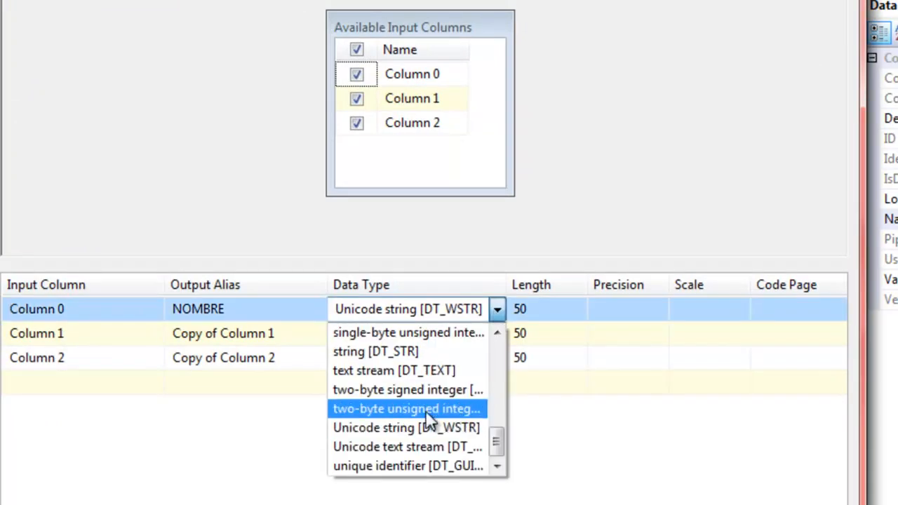
left_click(435, 429)
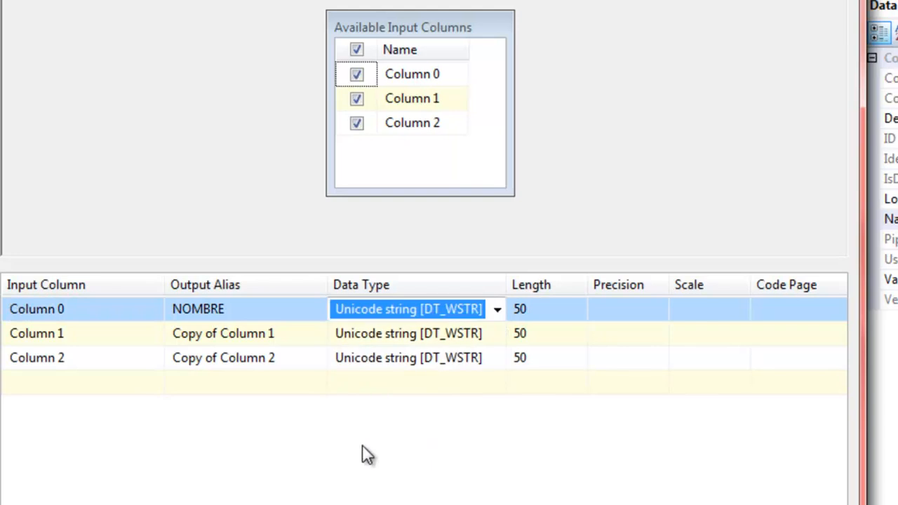
left_click(532, 307)
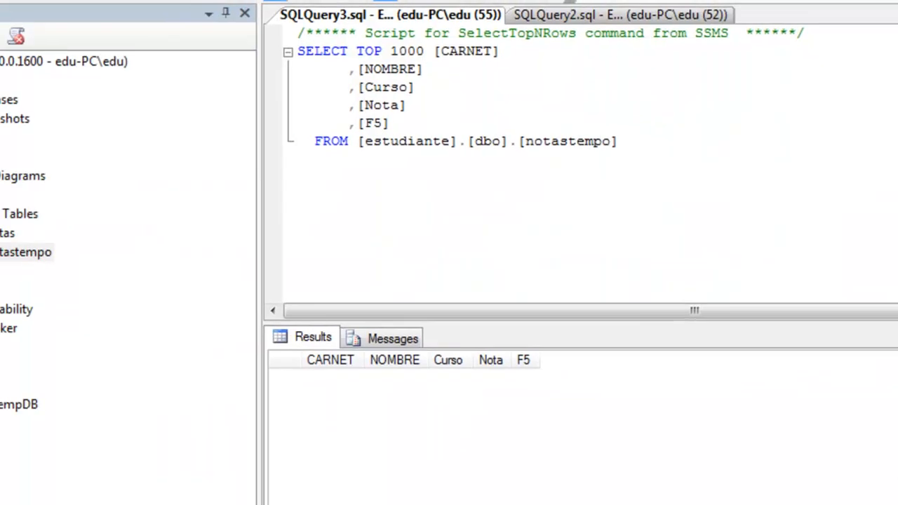
Step: Open the dbo.notas table design in SQL Server Management Studio to compare column types, and return to close the Data Conversion editor
right_click(10, 232)
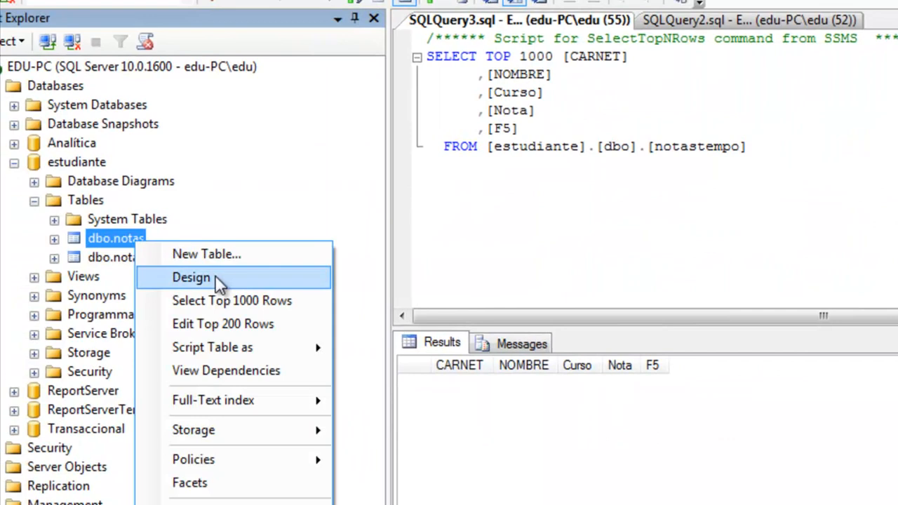
left_click(219, 280)
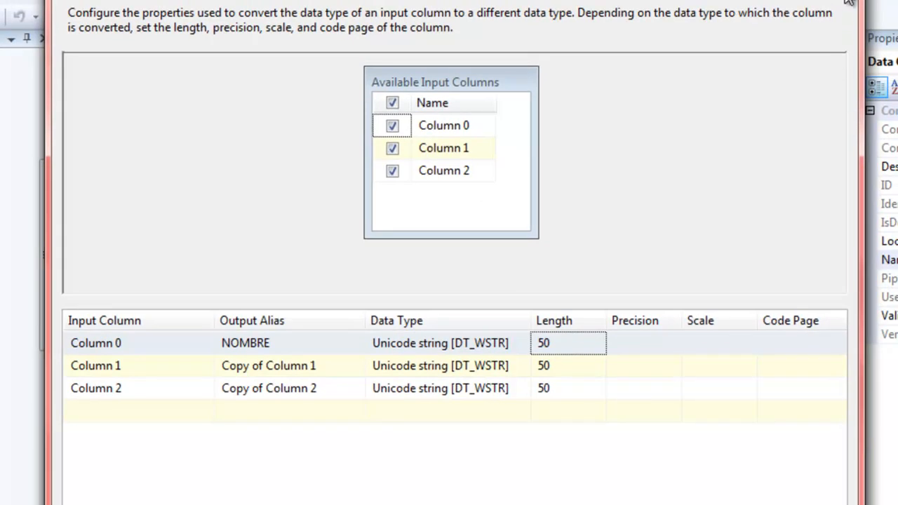
key("Return")
left_click(354, 298)
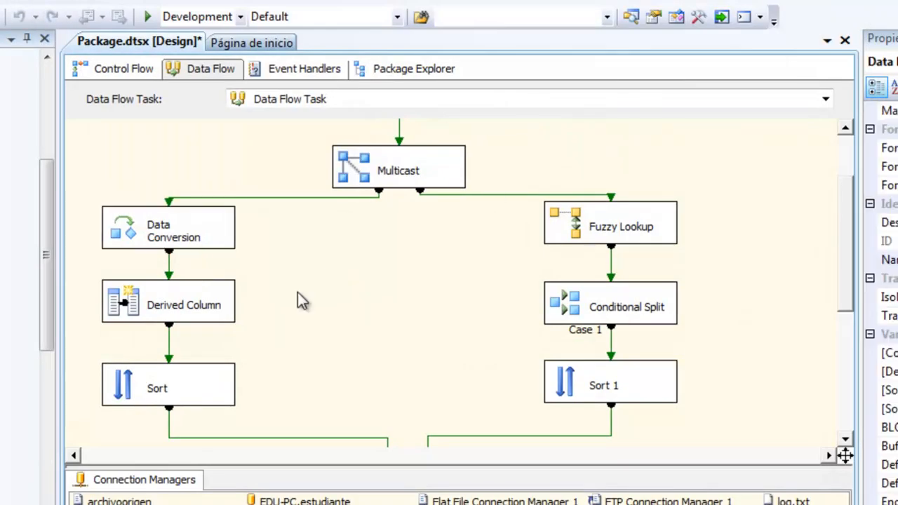
Step: Open the Fuzzy Lookup, check its reference table and column mapping against the dbo.notas design, and close its editor
double_click(631, 204)
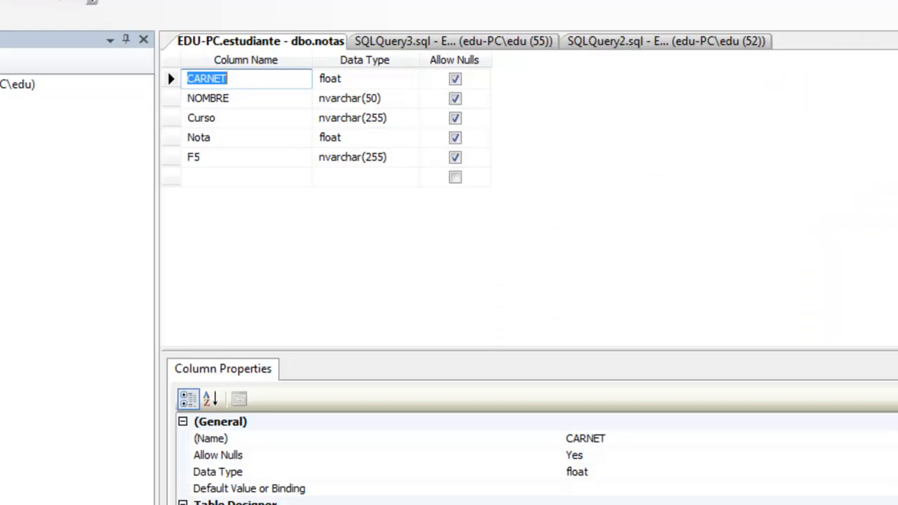
left_click(98, 192)
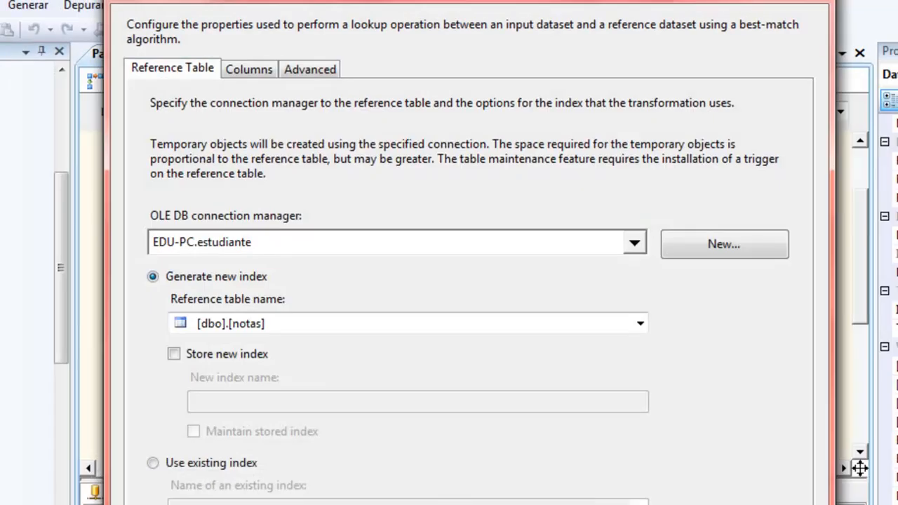
left_click(246, 71)
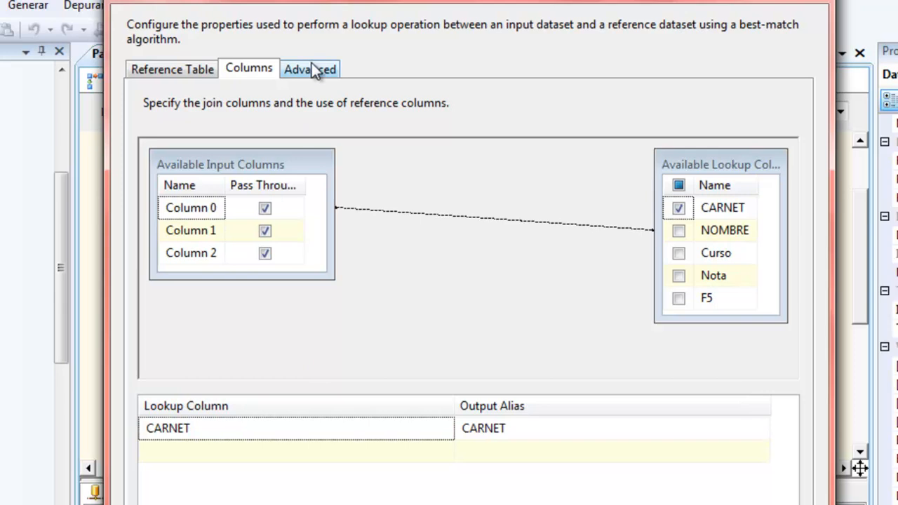
left_click(199, 69)
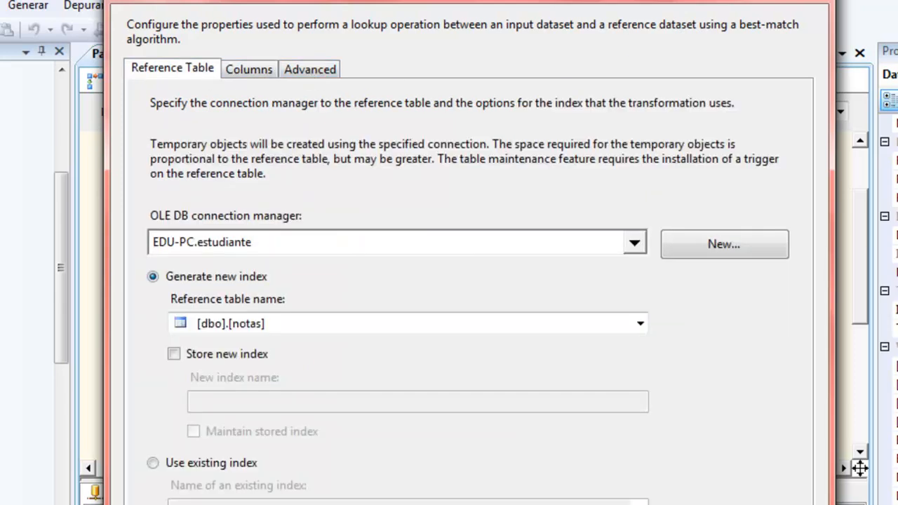
left_click(820, 6)
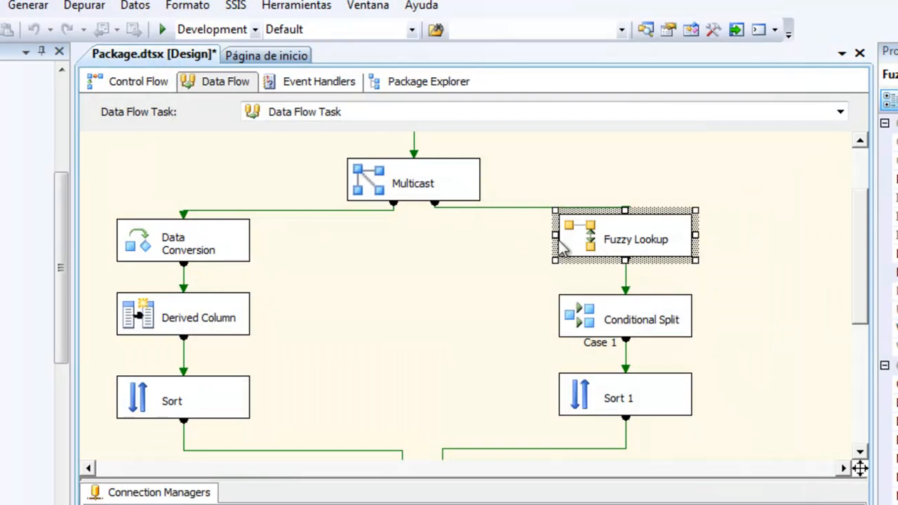
Step: Open the Derived Column editor and inspect the estado column's name and its add-or-replace options, keeping <add as new column>
scroll(414, 318, "down", 3)
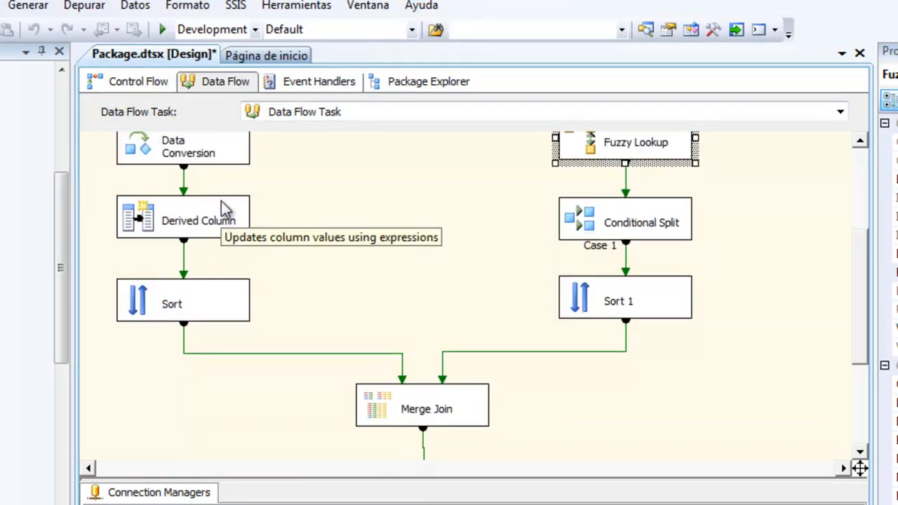
left_click(179, 222)
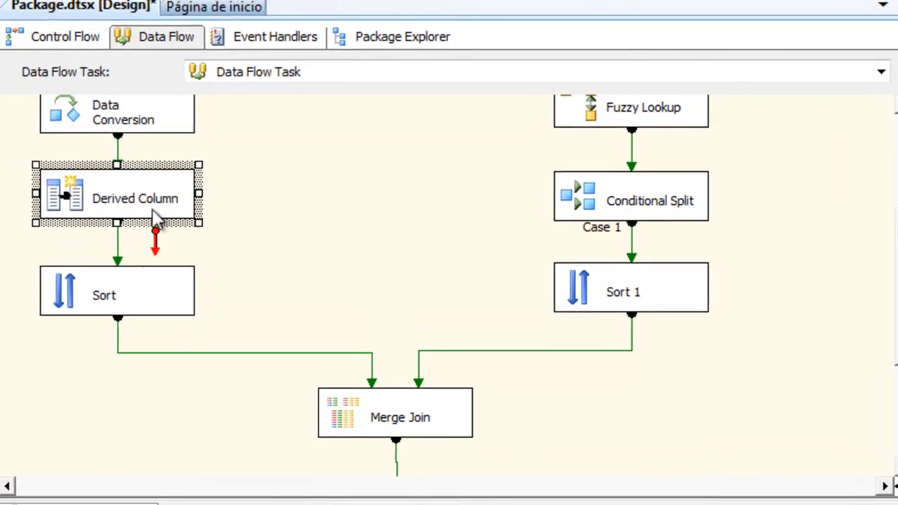
double_click(167, 175)
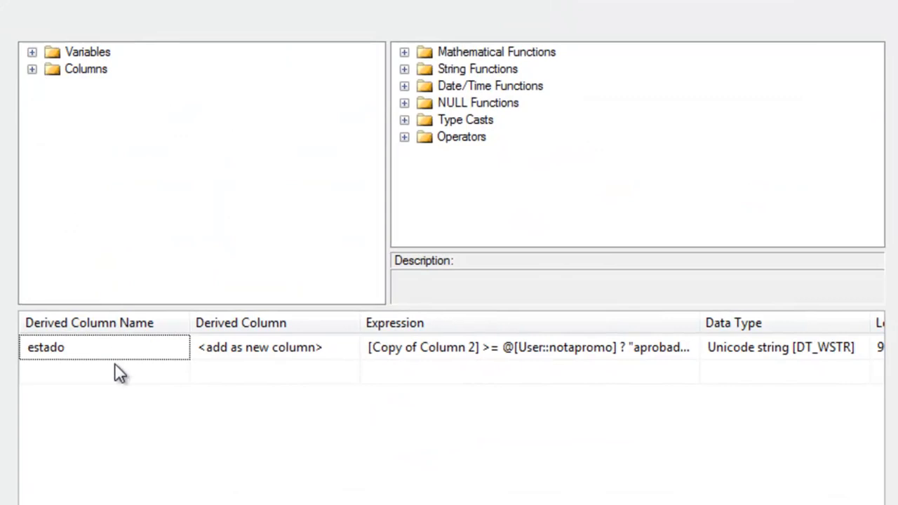
left_click(93, 351)
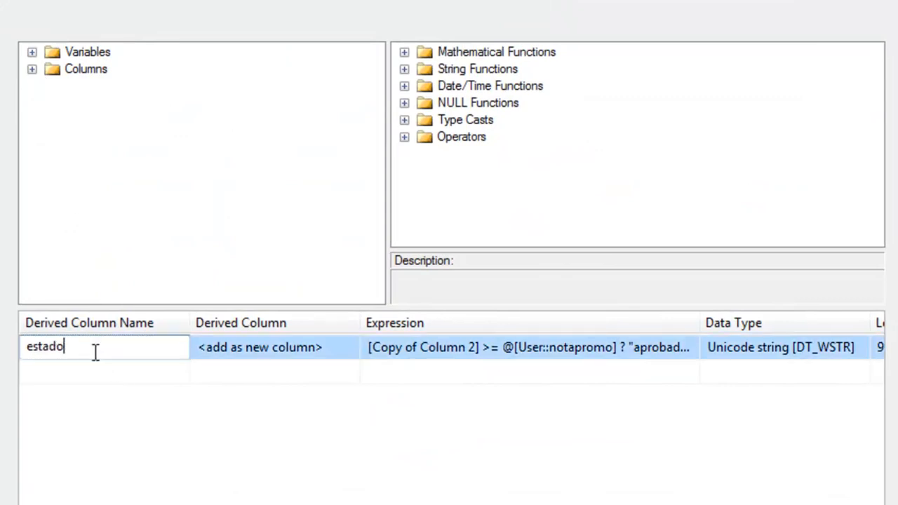
left_click(255, 457)
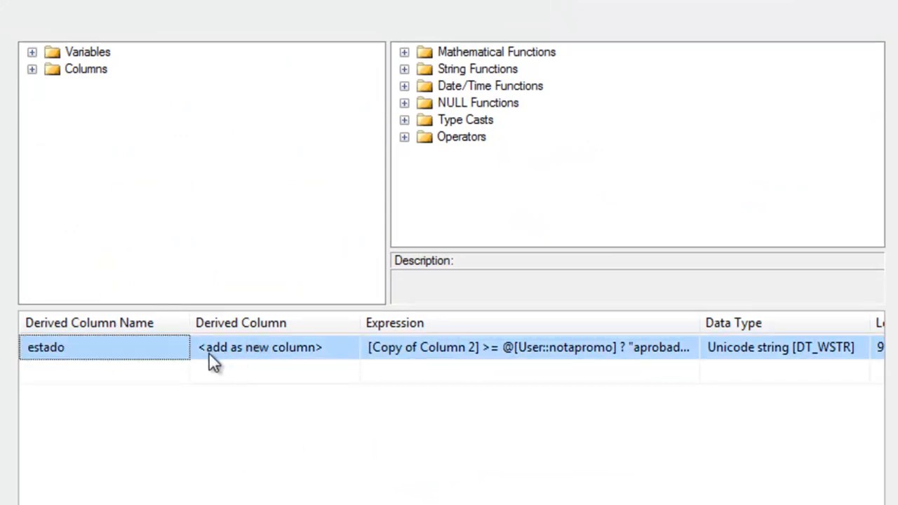
left_click(314, 348)
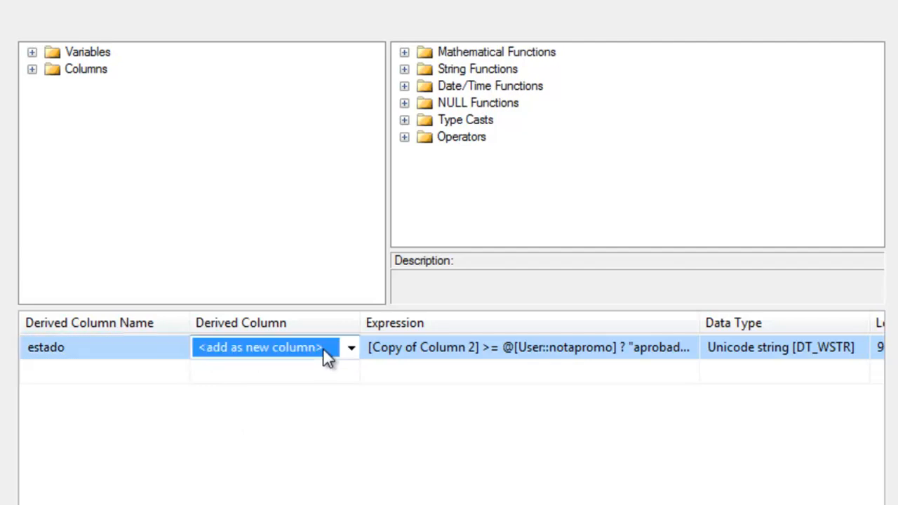
left_click(350, 348)
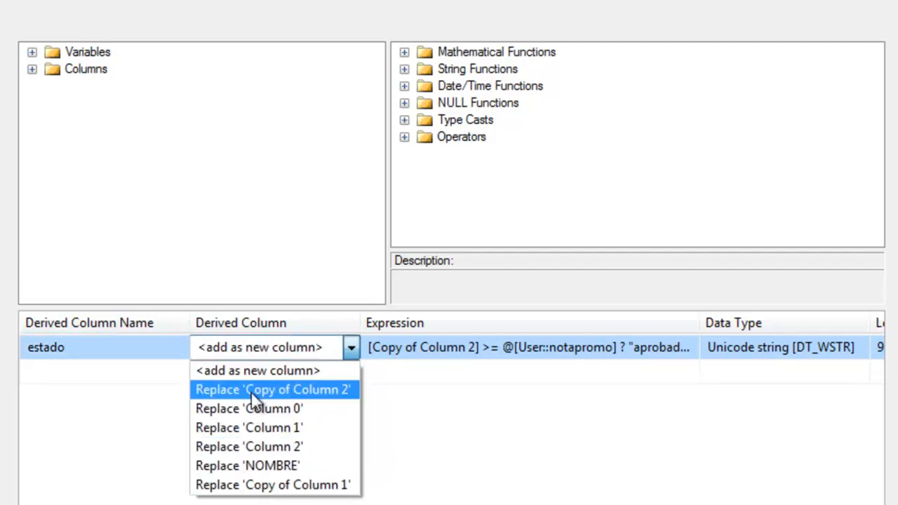
left_click(495, 433)
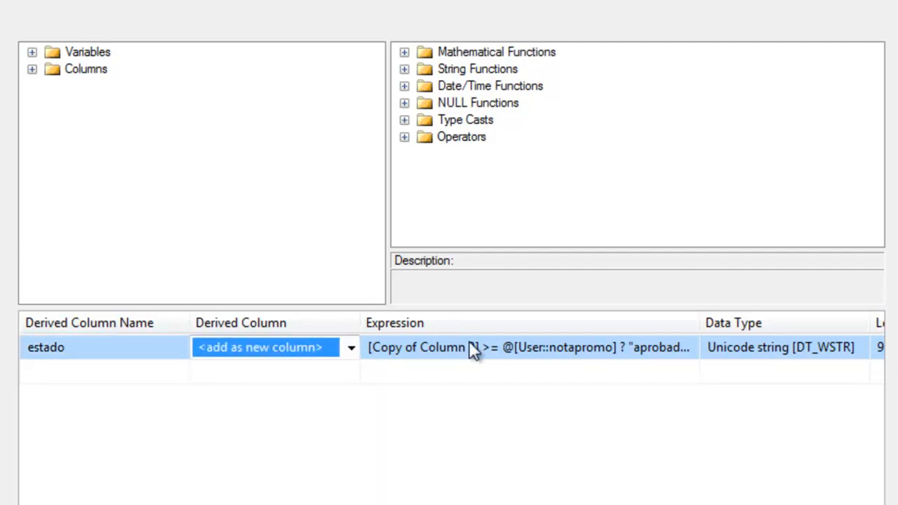
Step: Examine the available columns, the User::notapromo variable and the operators that can be used in estado's expression
left_click(31, 70)
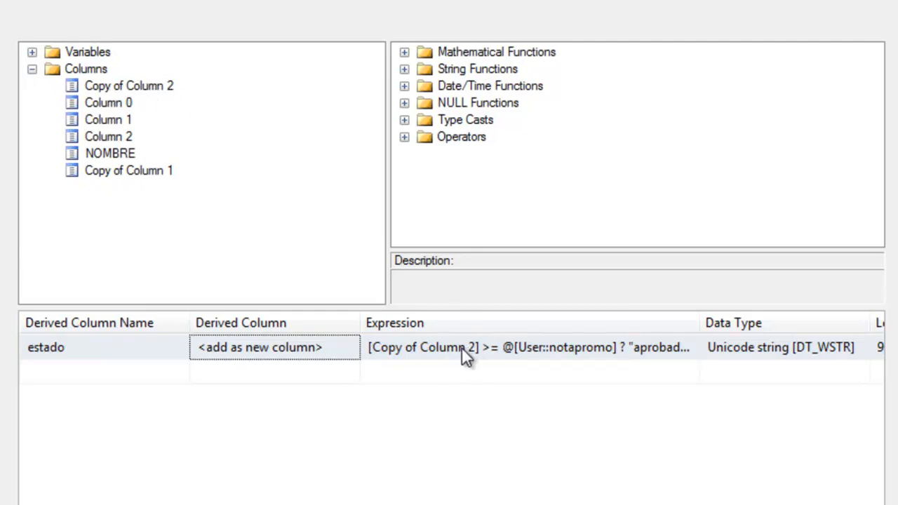
left_click(34, 52)
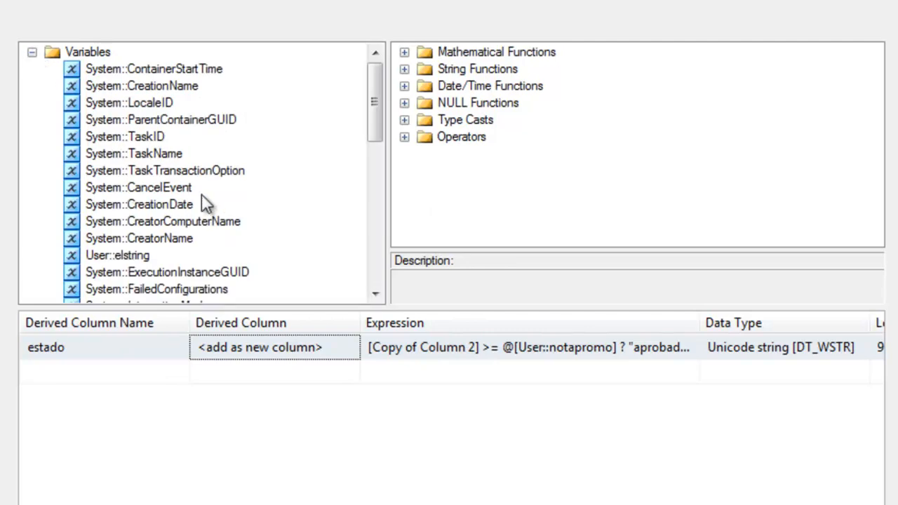
left_click_drag(366, 124, 375, 230)
scroll(241, 168, "up", 1)
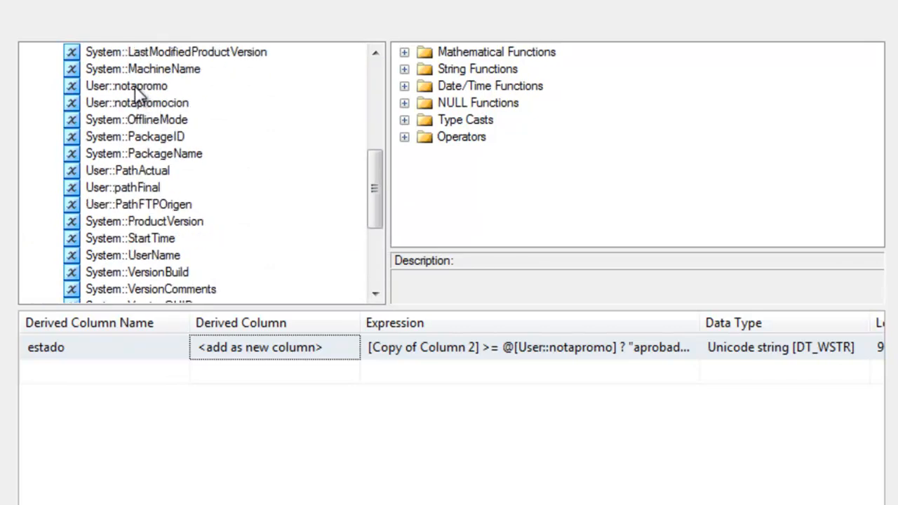
left_click(110, 85)
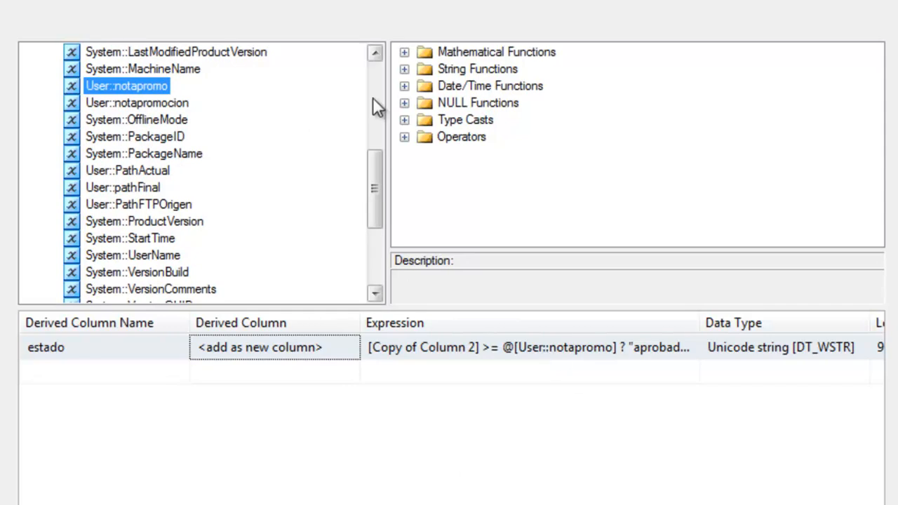
left_click(407, 137)
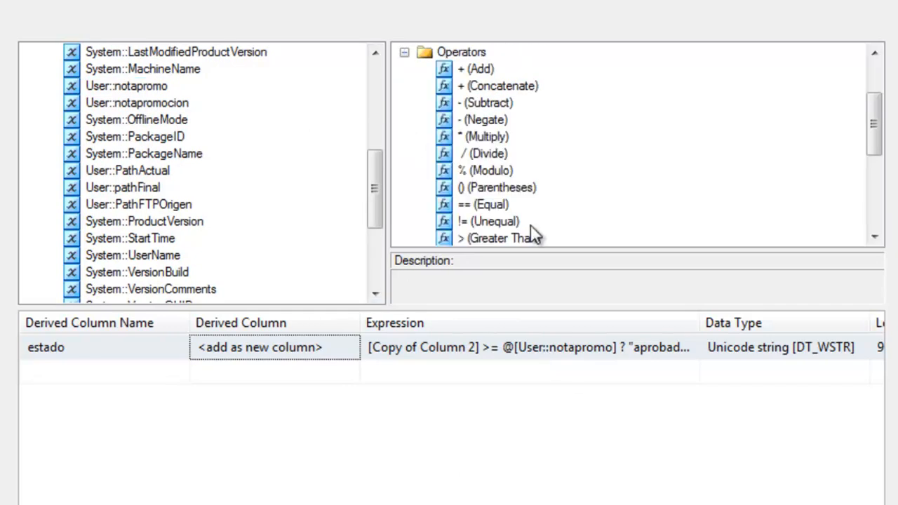
scroll(597, 179, "down", 3)
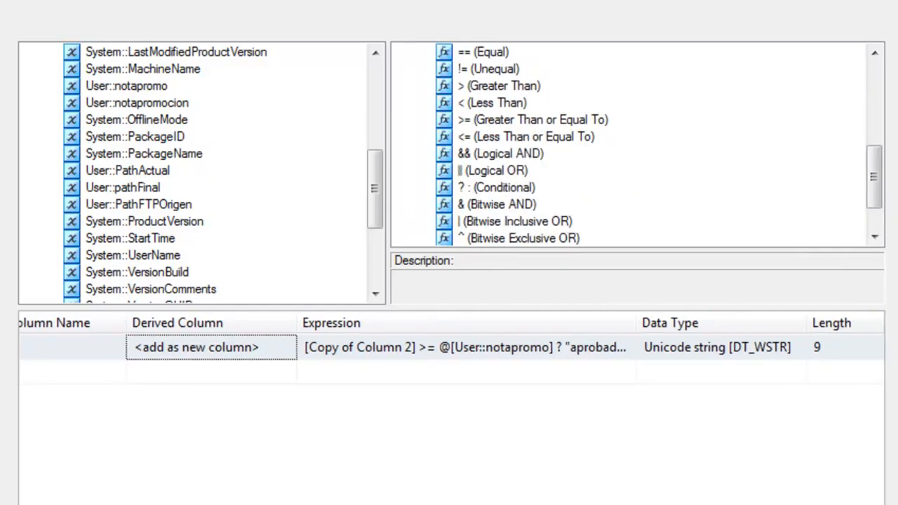
Step: Widen the Expression column to read estado's full expression, and close the Derived Column editor
left_click_drag(580, 325, 686, 325)
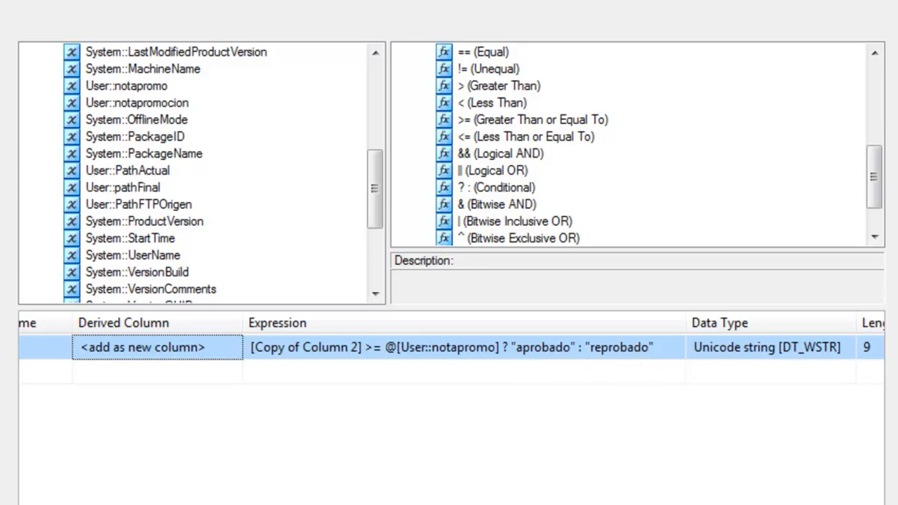
scroll(449, 347, "right", 5)
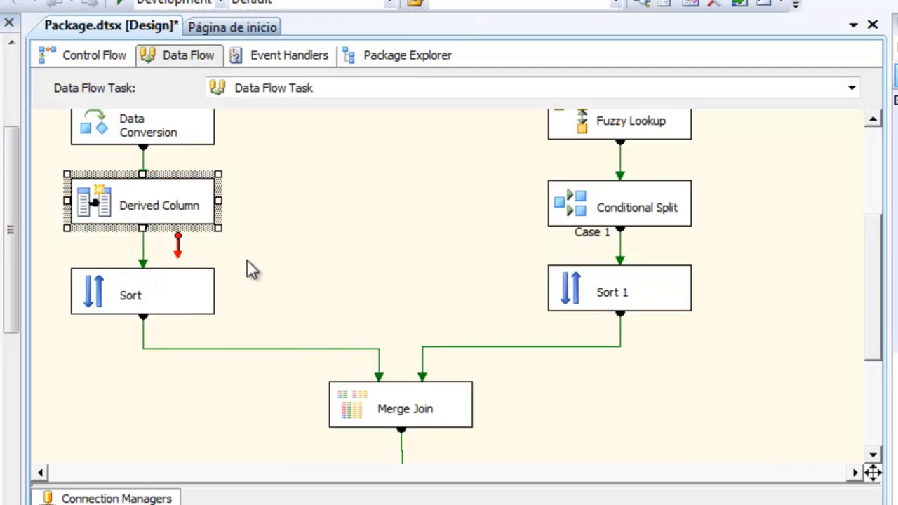
left_click(297, 211)
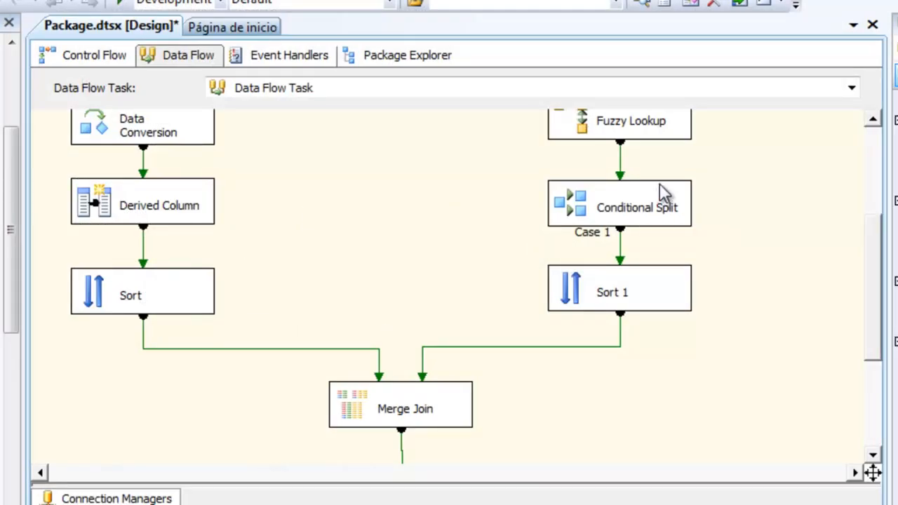
Step: Open the Conditional Split, inspect its available variables and columns and the Case 1 condition, and close its editor
double_click(659, 191)
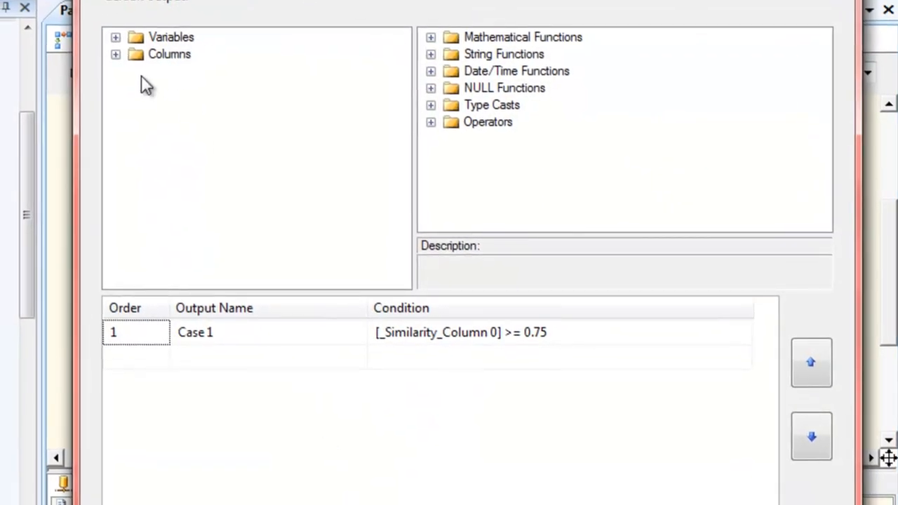
left_click(115, 55)
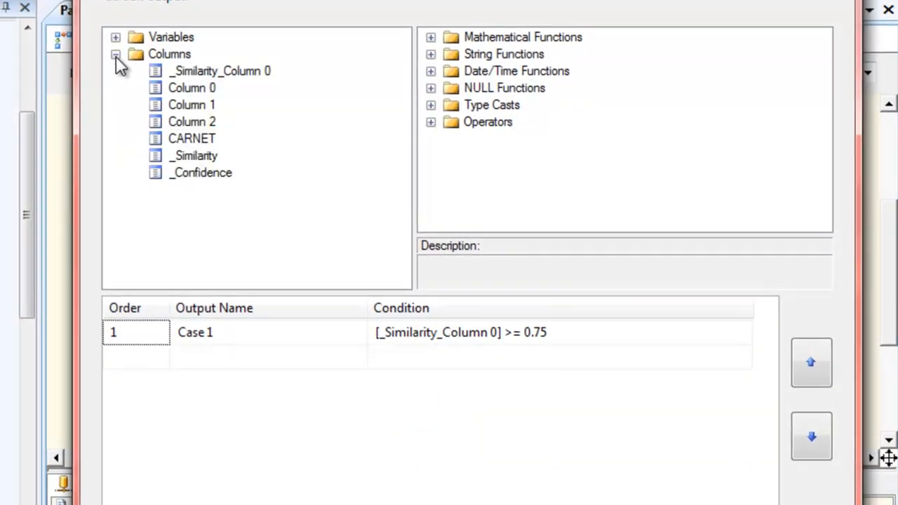
left_click(116, 55)
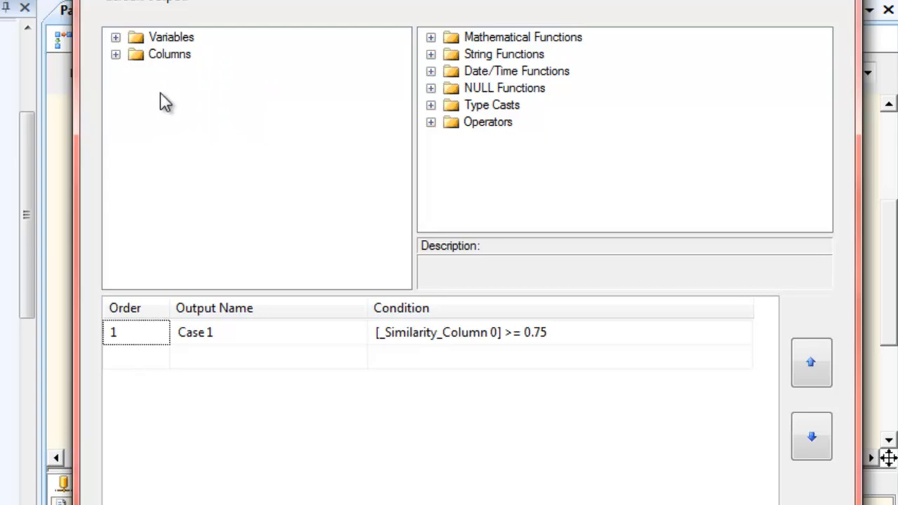
left_click(116, 37)
left_click(116, 38)
left_click(116, 54)
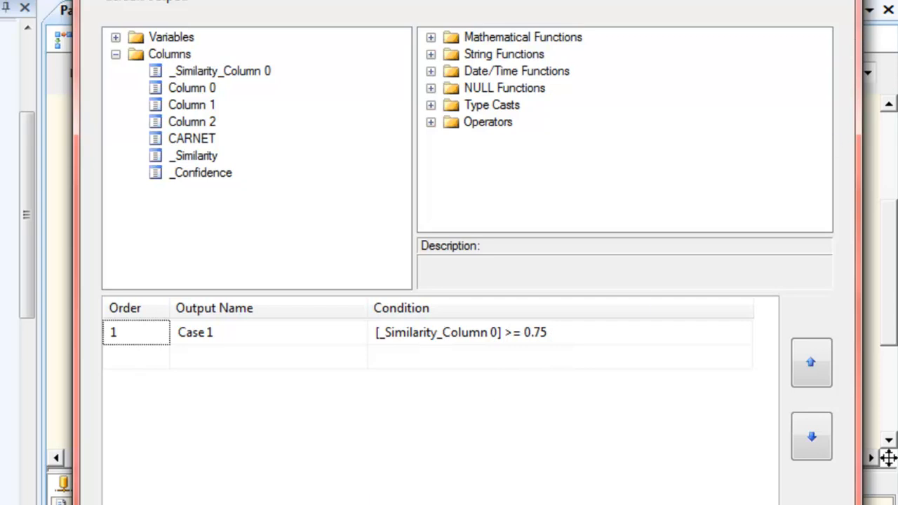
key("Return")
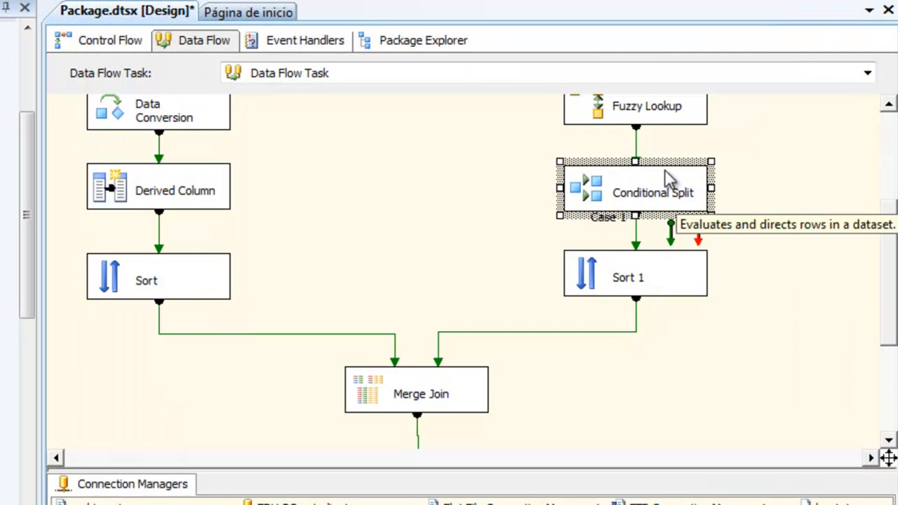
left_click(774, 172)
Step: Check the Sort component's input columns, sort key and pass-through settings, and close its editor
left_click(221, 267)
double_click(221, 267)
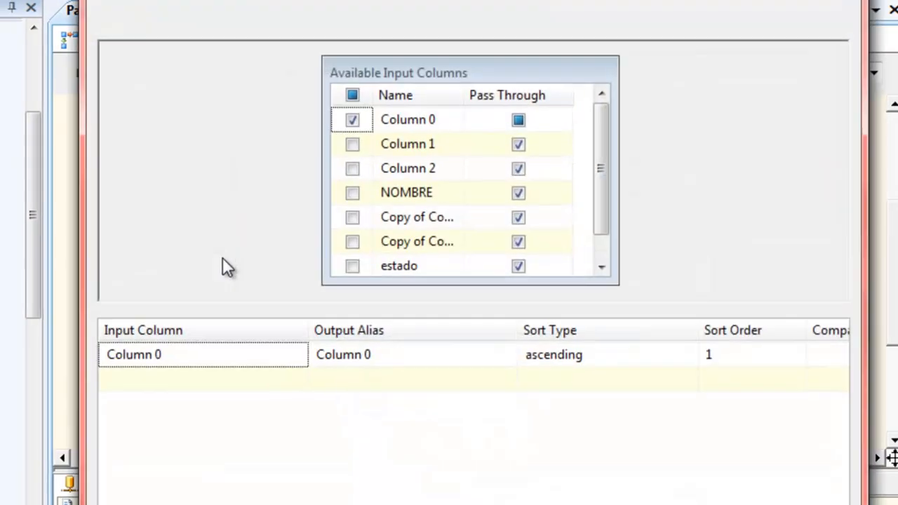
key("Return")
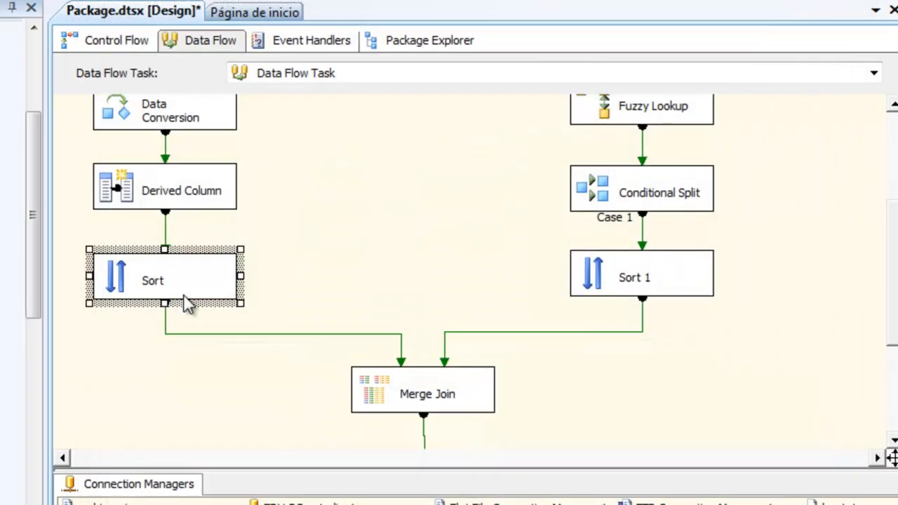
scroll(12, 434, "down", 3)
scroll(11, 433, "up", 3)
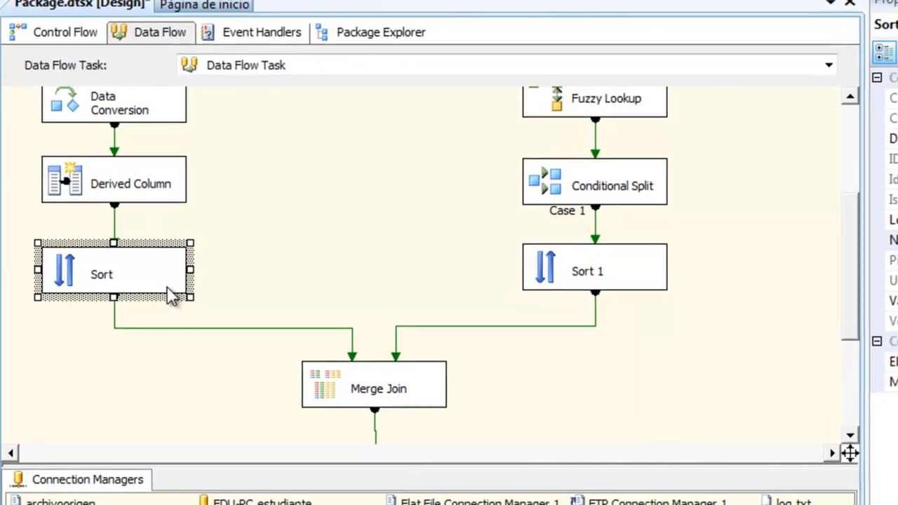
double_click(177, 249)
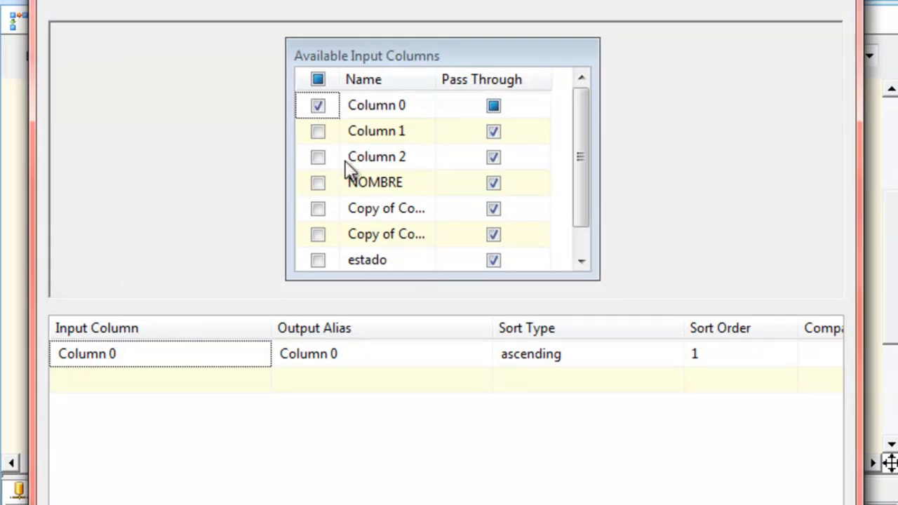
key("Return")
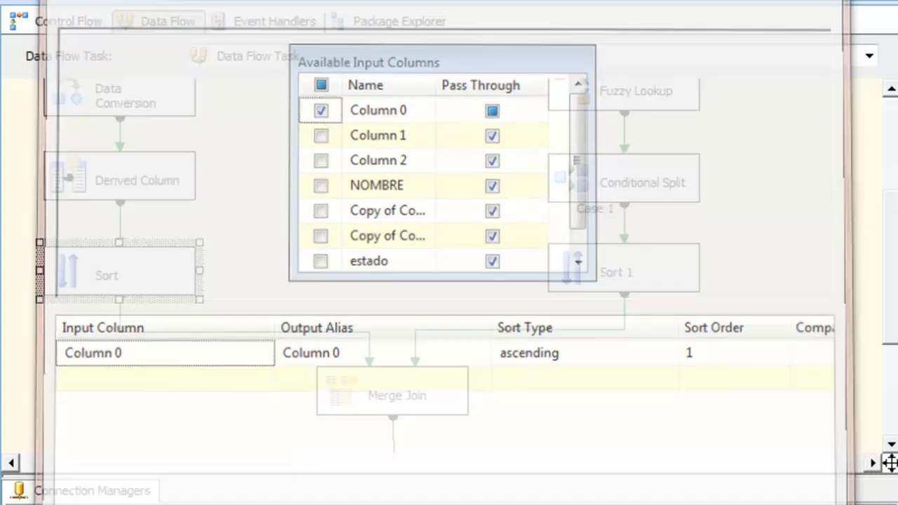
Step: Check which column Sort 1 sorts by and which columns it passes through, and close its editor
double_click(630, 263)
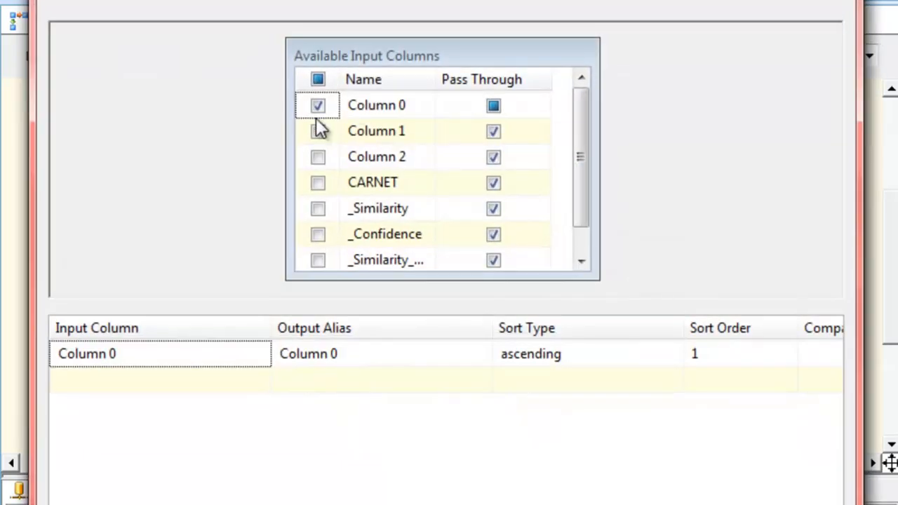
key("Return")
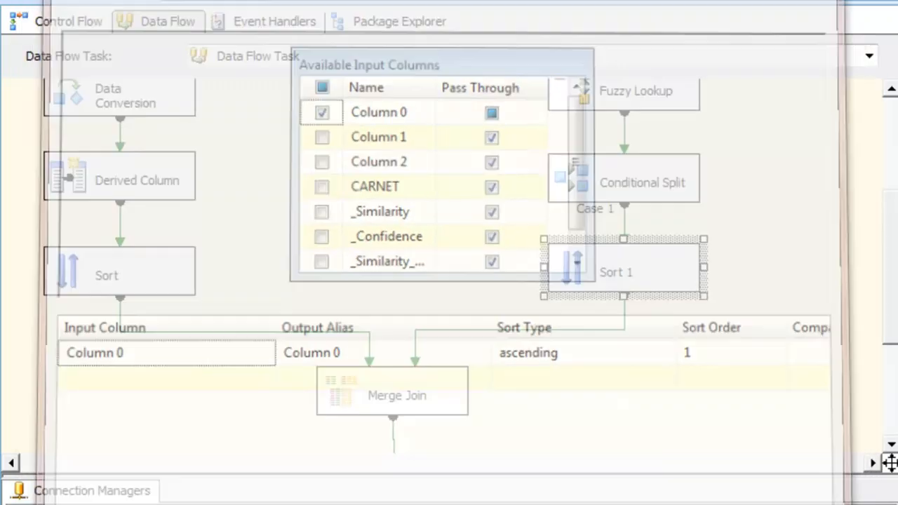
left_click(725, 395)
Step: Open the Merge Join, review its join type, join keys and selected columns from both sorted inputs, and close its editor
scroll(562, 393, "down", 3)
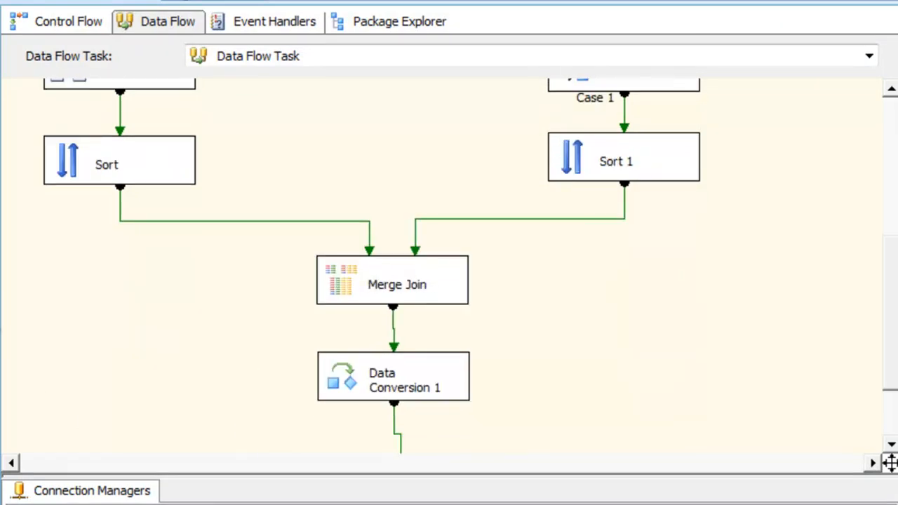
left_click(445, 289)
double_click(444, 253)
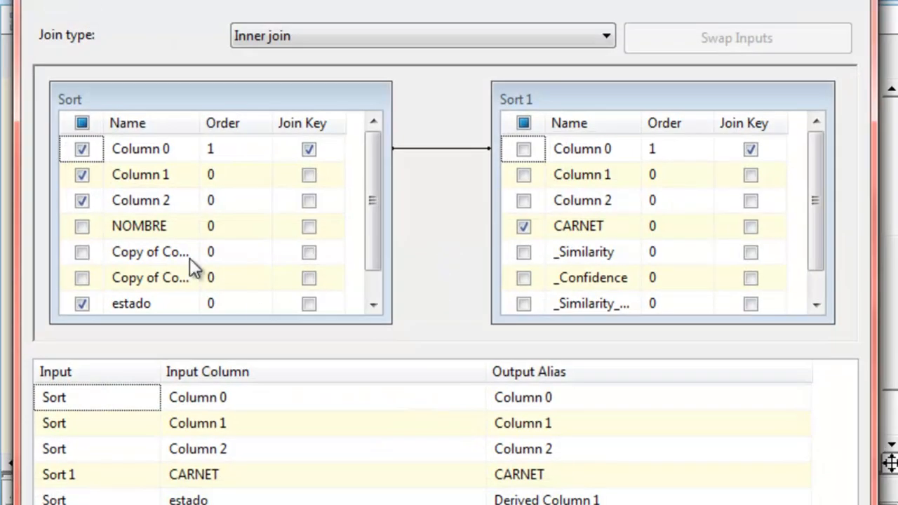
left_click_drag(371, 176, 388, 193)
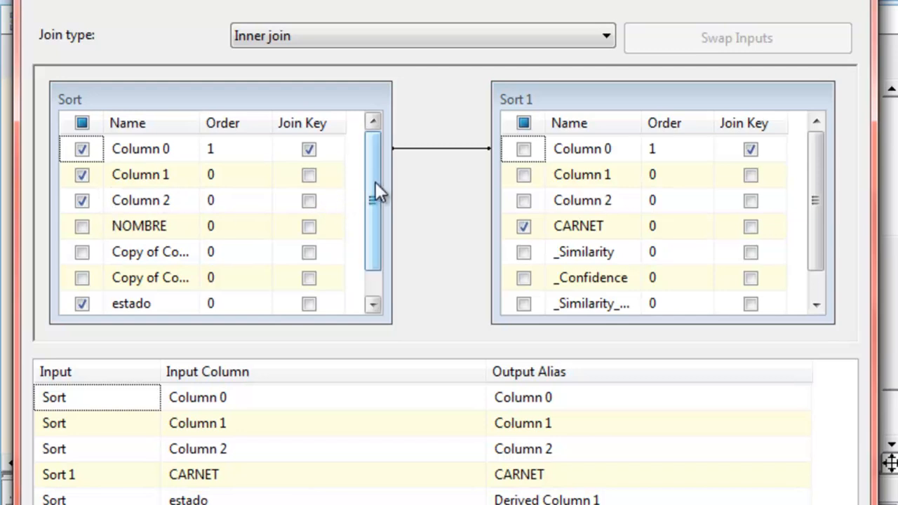
left_click_drag(375, 182, 368, 235)
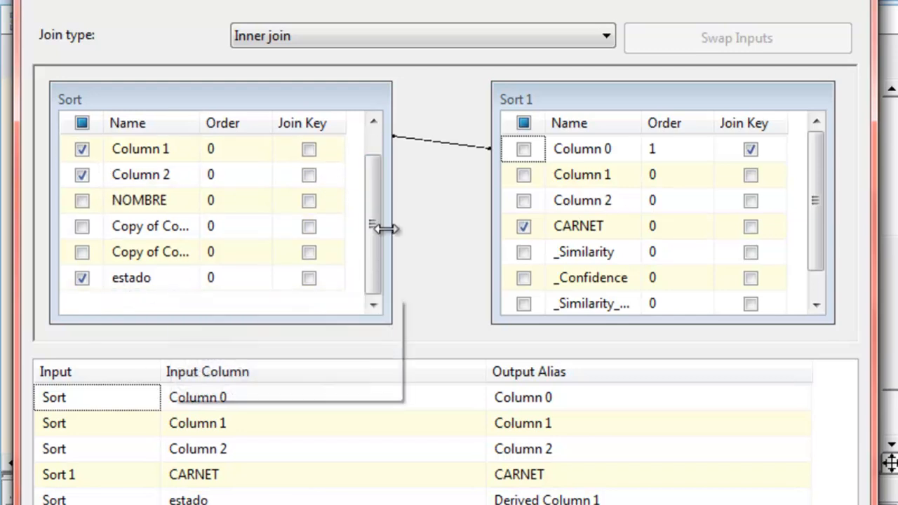
left_click_drag(367, 229, 368, 195)
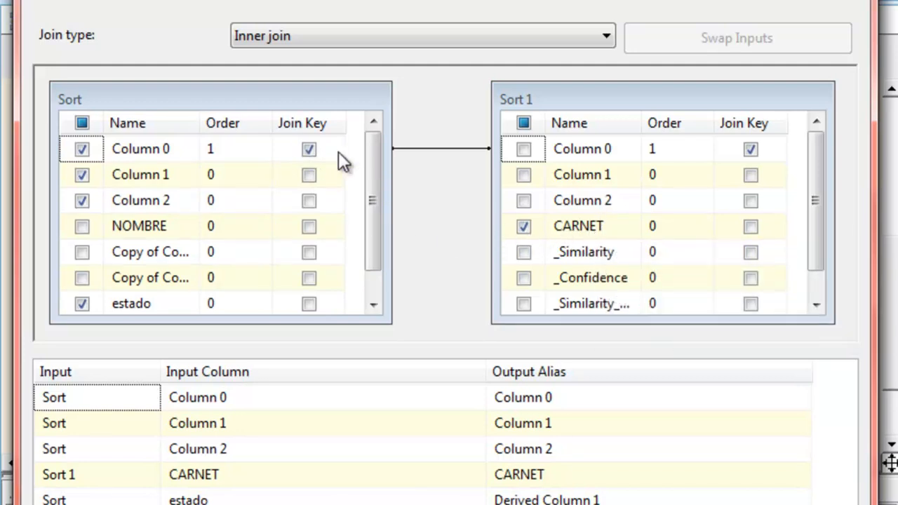
left_click_drag(811, 154, 818, 182)
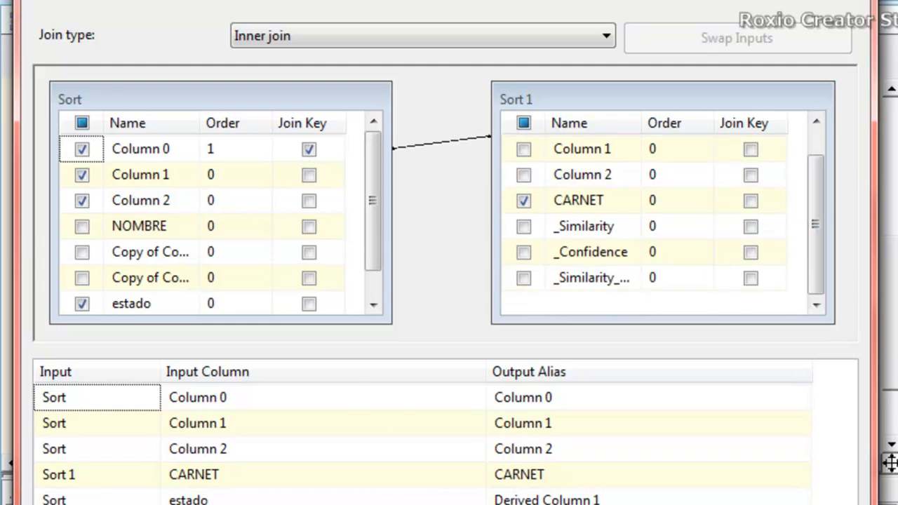
key("Return")
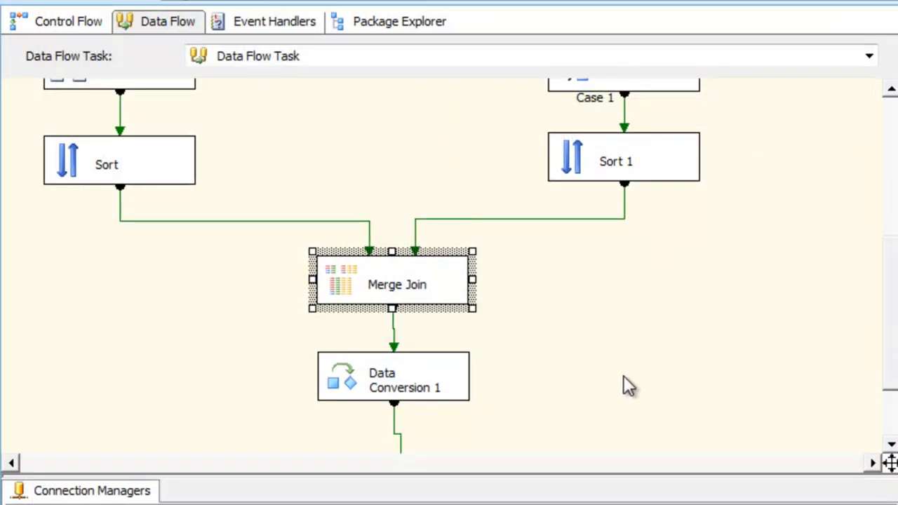
left_click(600, 346)
Step: Open Data Conversion 1, keep Unicode string [DT_WSTR] as Derived Column 1's data type, and close the editor
scroll(595, 305, "down", 3)
double_click(447, 262)
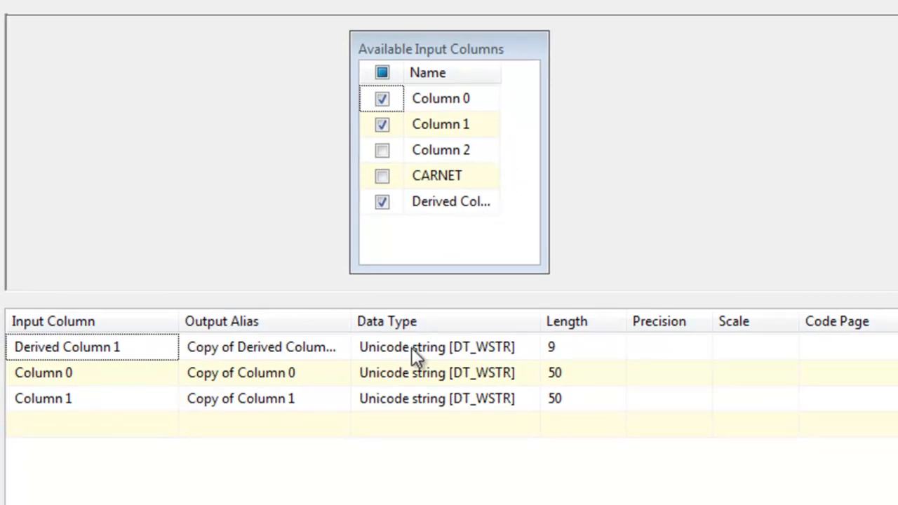
left_click(511, 346)
left_click(531, 346)
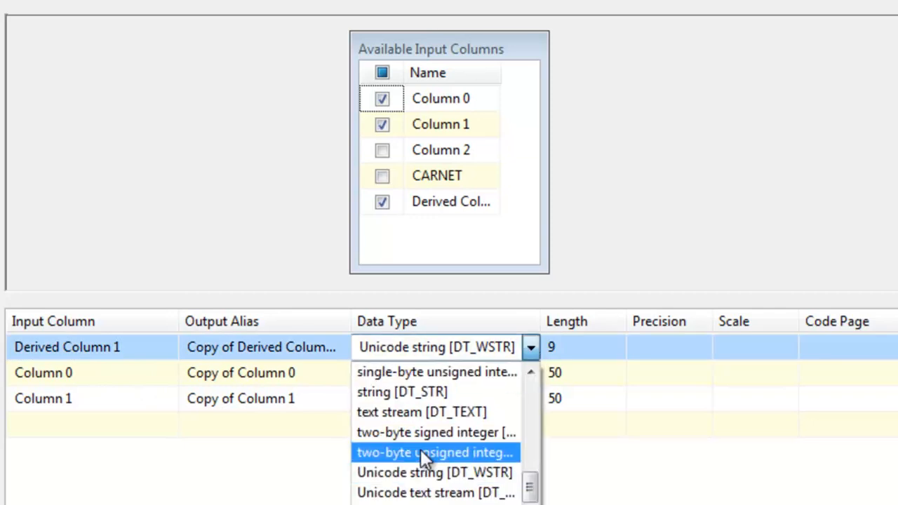
left_click(452, 472)
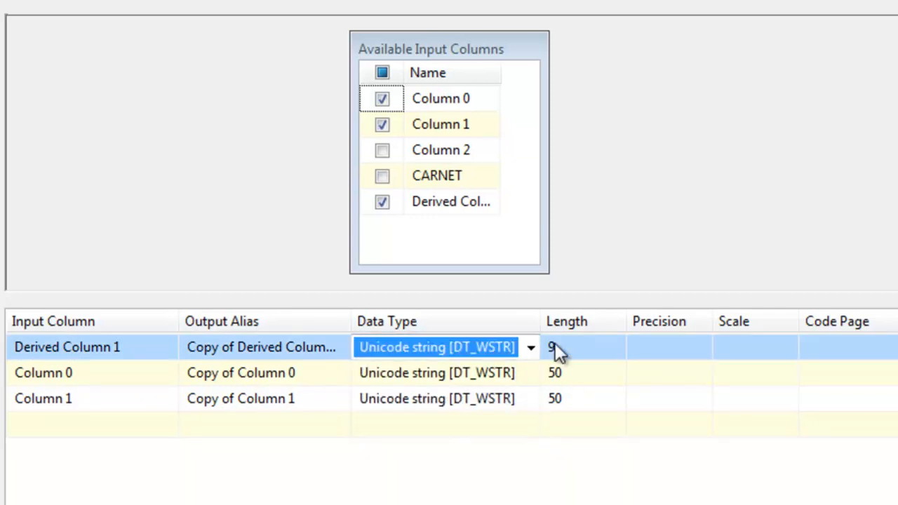
key("Return")
left_click(722, 345)
Step: Open the OLE DB Destination, locate dbo.notastempo in SQL Server Management Studio, review the column mappings, and close the editor
double_click(479, 383)
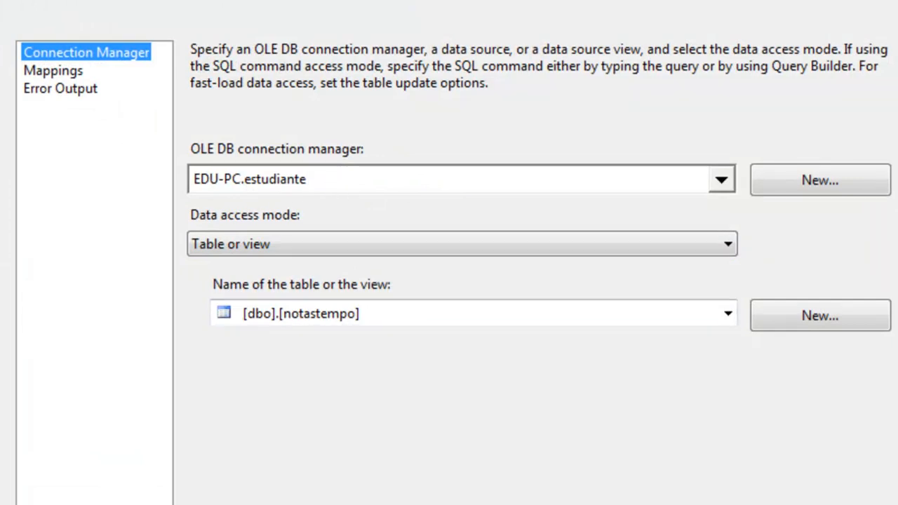
key("alt+Tab")
left_click(105, 285)
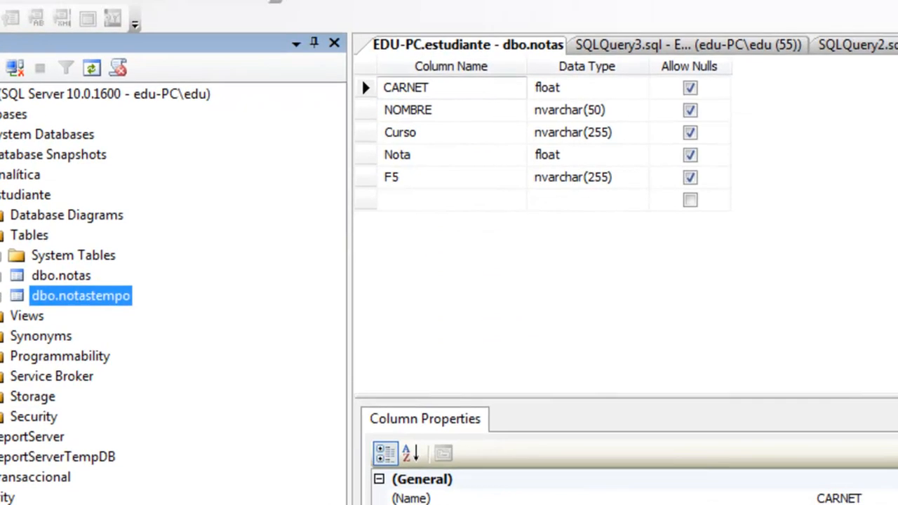
key("alt+Tab")
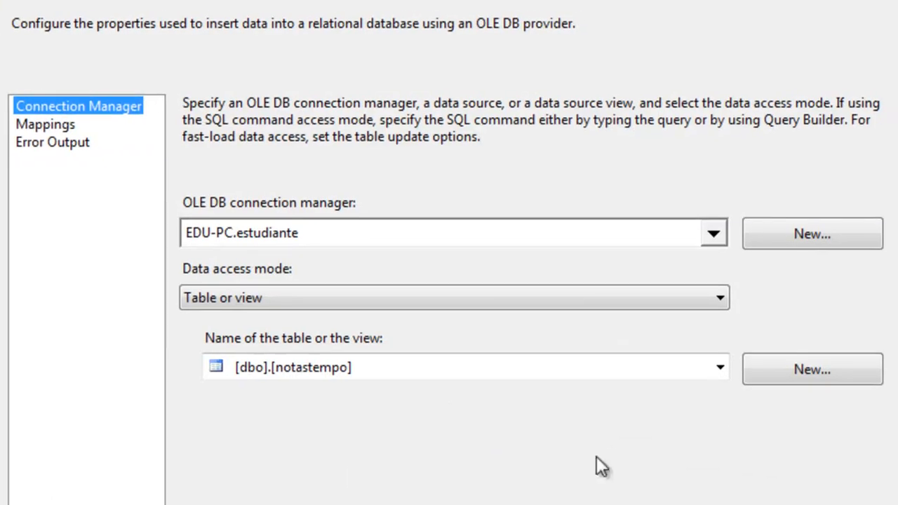
left_click(42, 124)
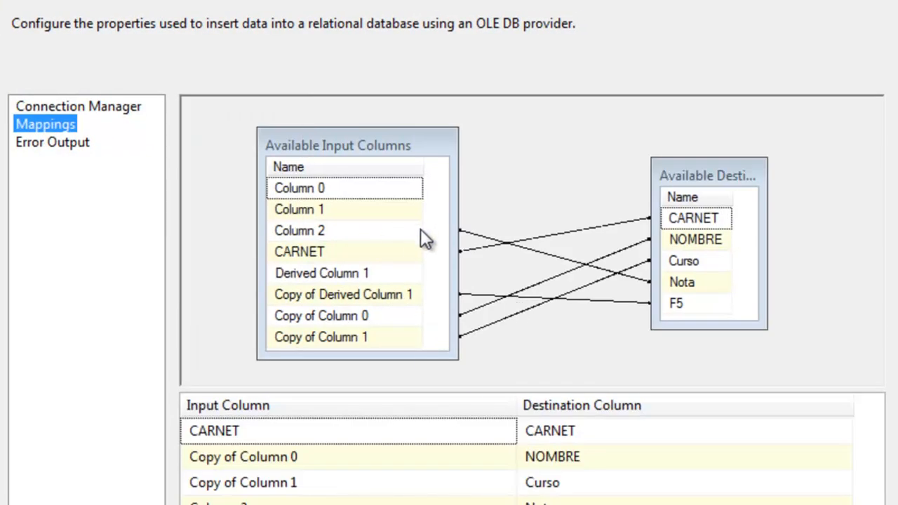
mouse_move(422, 229)
left_click(877, 2)
left_click(716, 392)
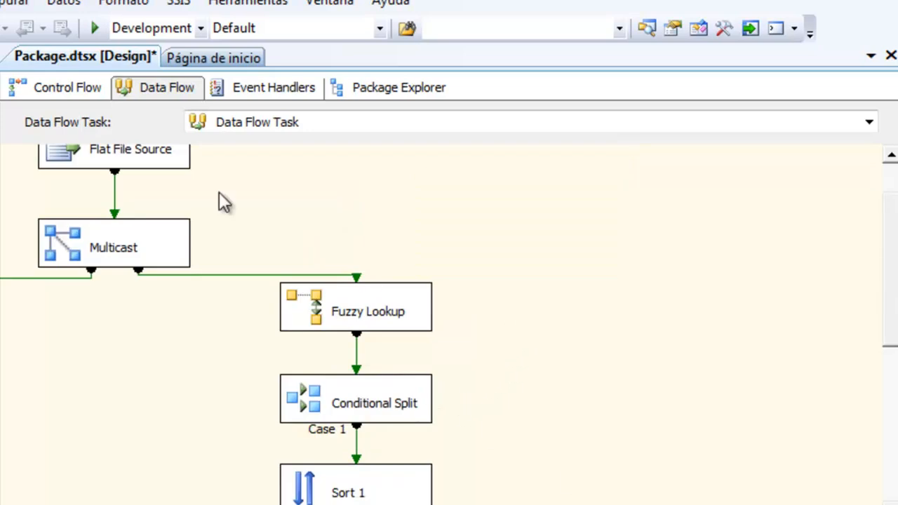
Step: Look over the whole data flow from the Flat File Source to the OLE DB Destination
scroll(449, 323, "left", 5)
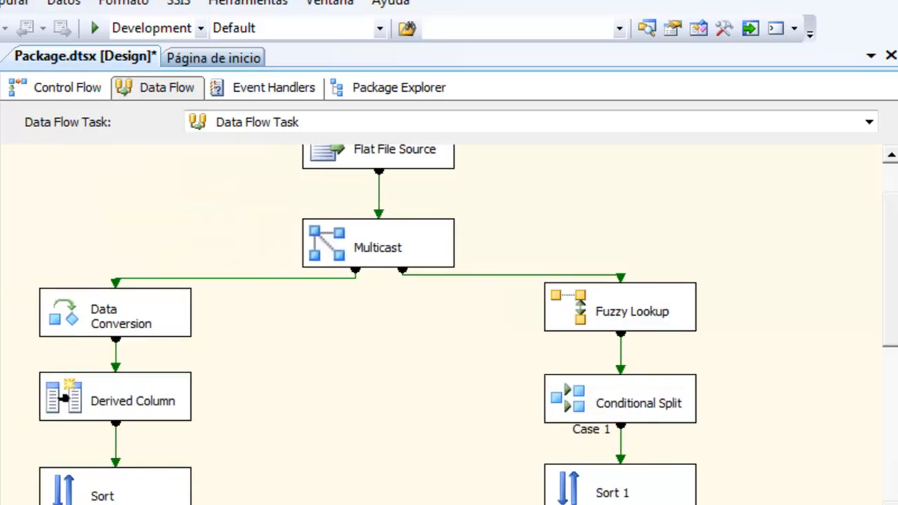
scroll(334, 437, "down", 8)
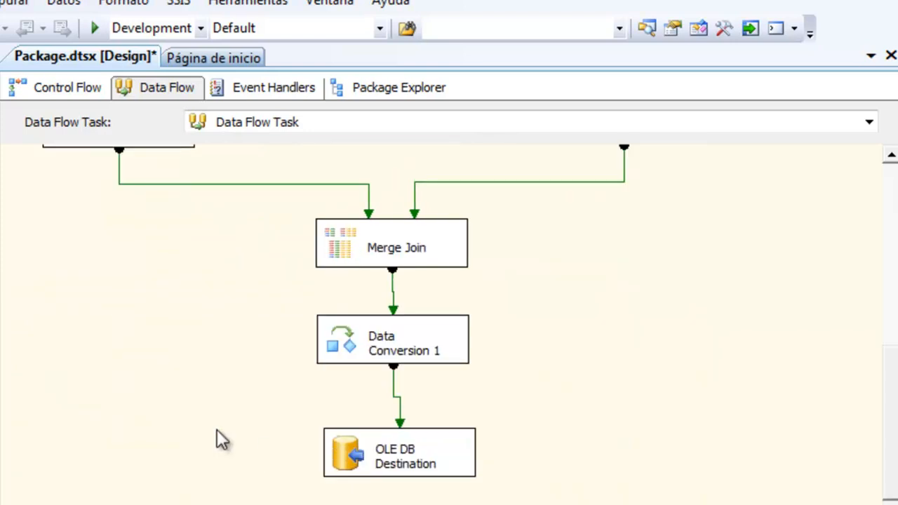
scroll(161, 281, "up", 3)
Step: Return to the control flow and check the archivos and archivosprocesados folders on drive C in Windows Explorer
left_click(78, 85)
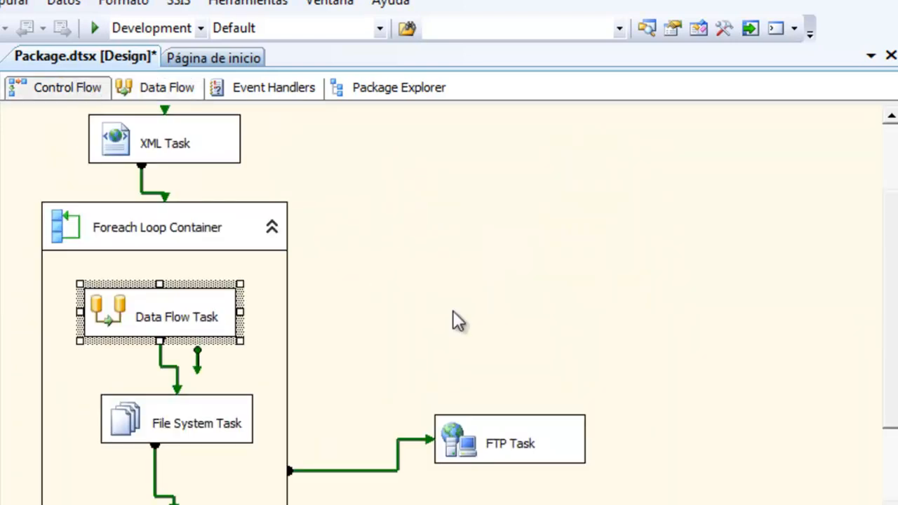
scroll(421, 337, "down", 3)
left_click(204, 348)
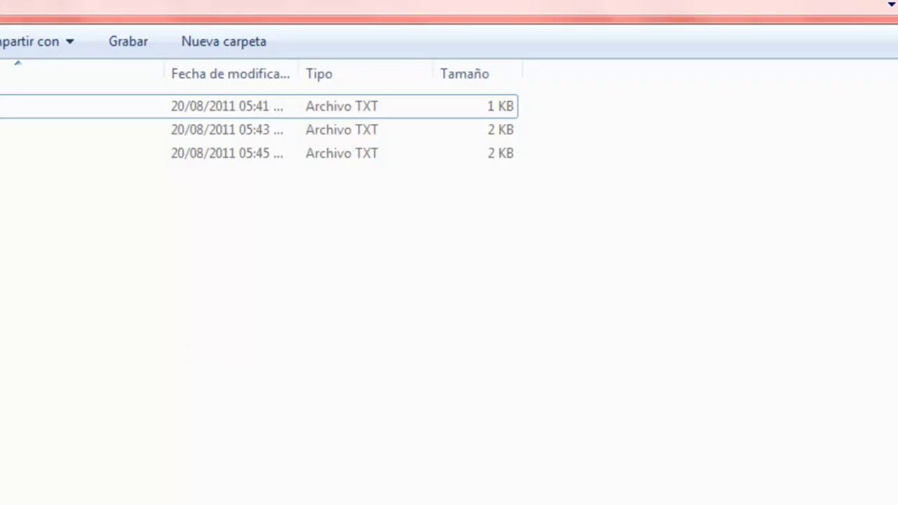
key("BackSpace")
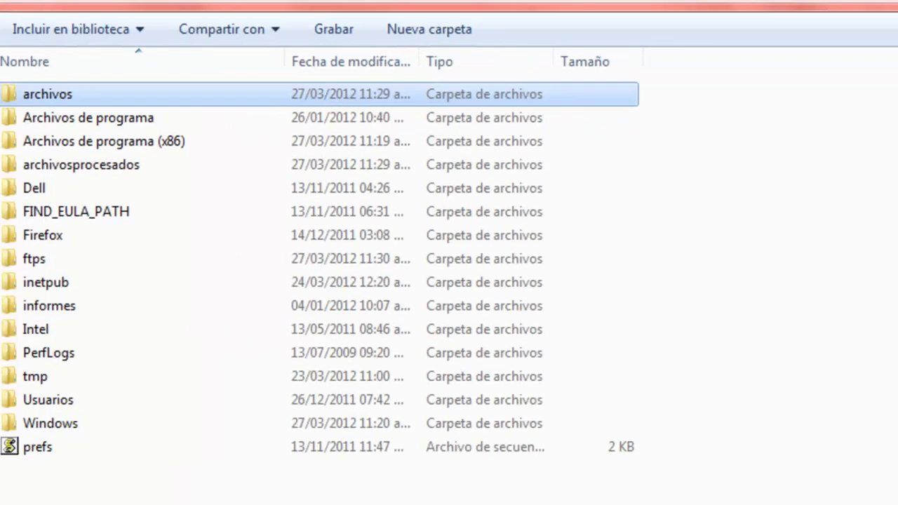
double_click(238, 149)
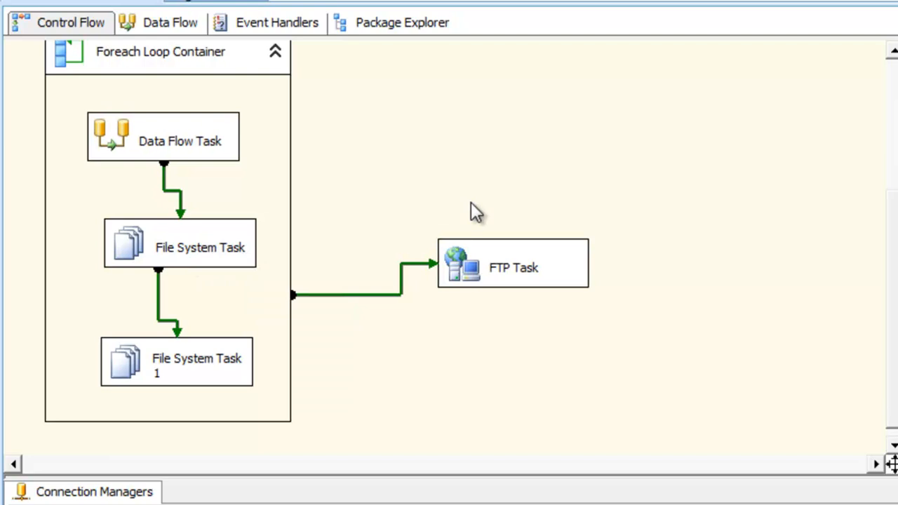
Step: Open the first File System Task, review its destination connection, and close the editor
double_click(241, 226)
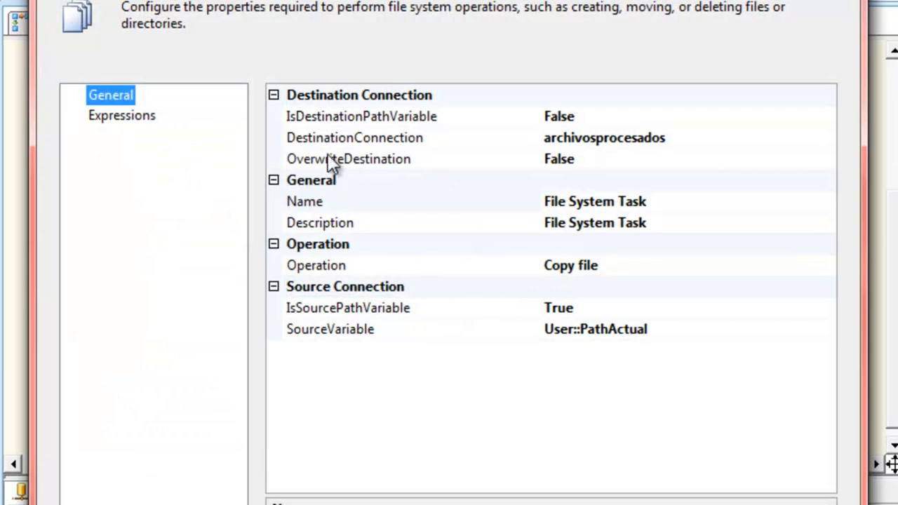
left_click(696, 138)
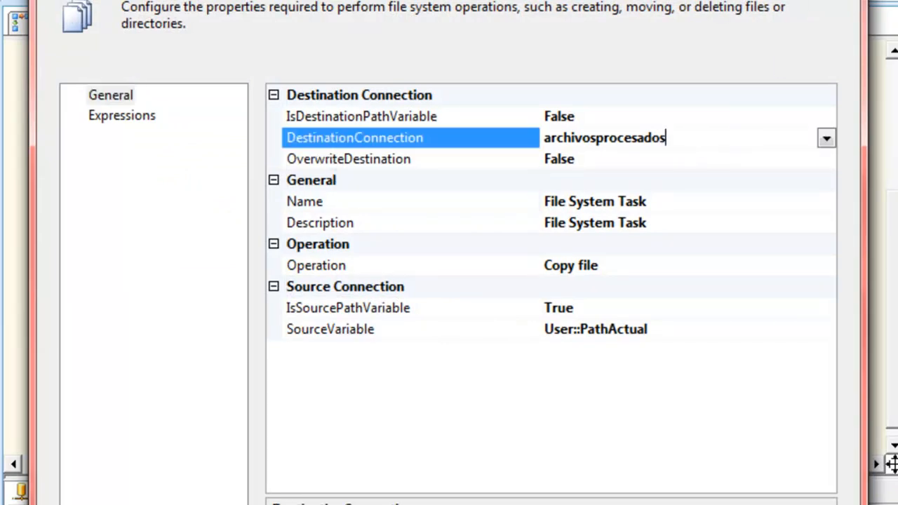
key("Return")
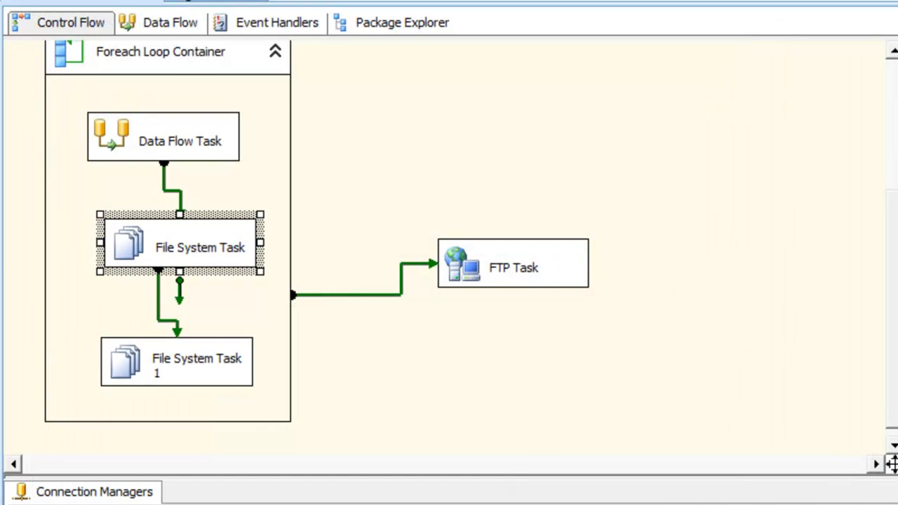
Step: Open the archivosprocesados file connection, examine its usage type, folder and file name, and close it without changes
left_click(121, 167)
right_click(120, 167)
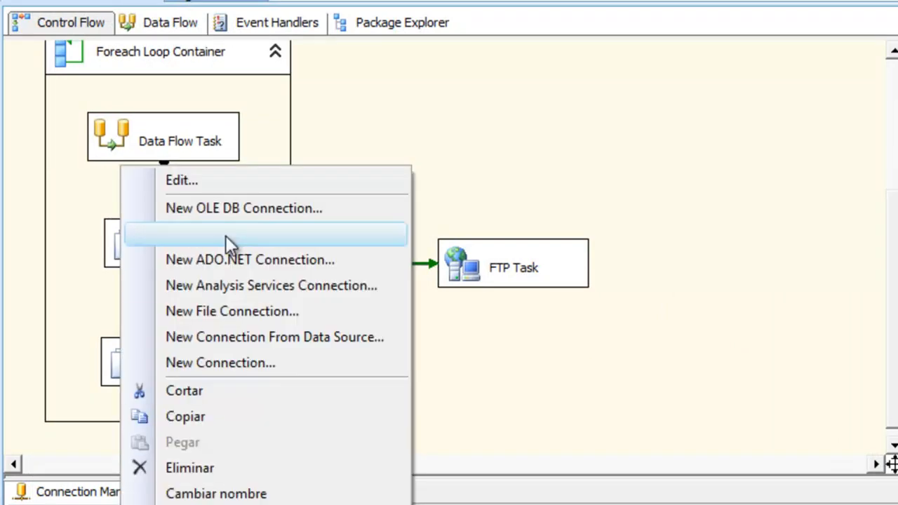
left_click(231, 179)
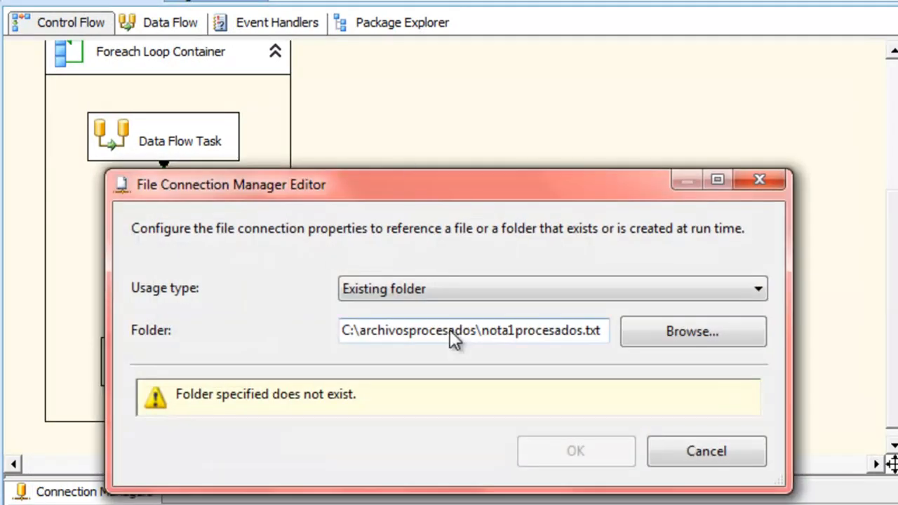
left_click_drag(342, 330, 593, 330)
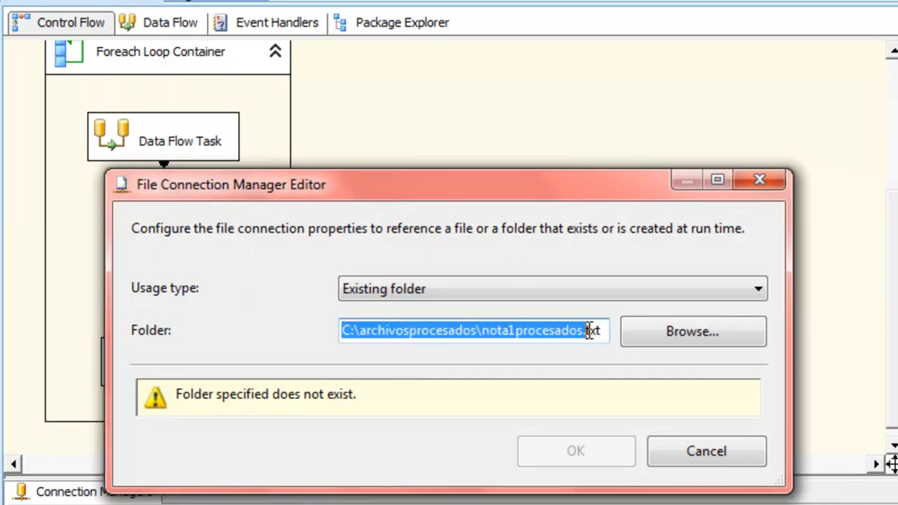
left_click(447, 330)
left_click_drag(366, 330, 456, 330)
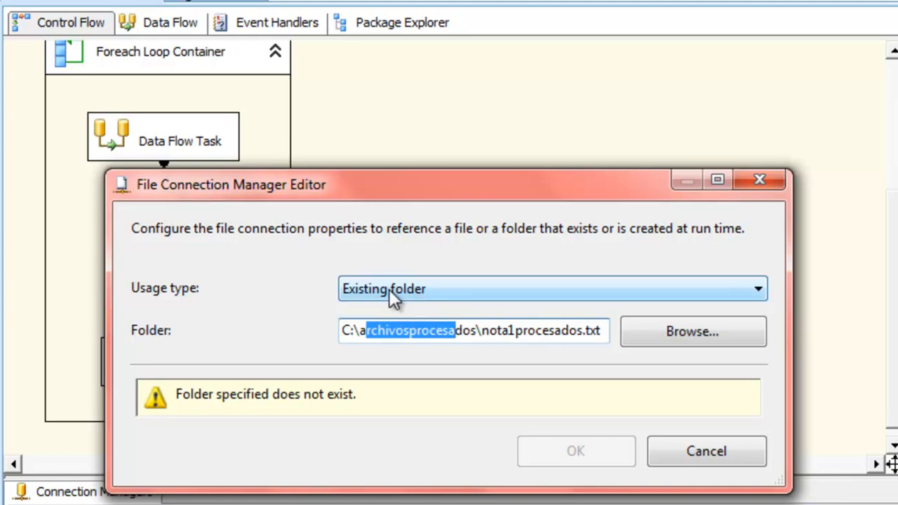
left_click_drag(482, 330, 604, 331)
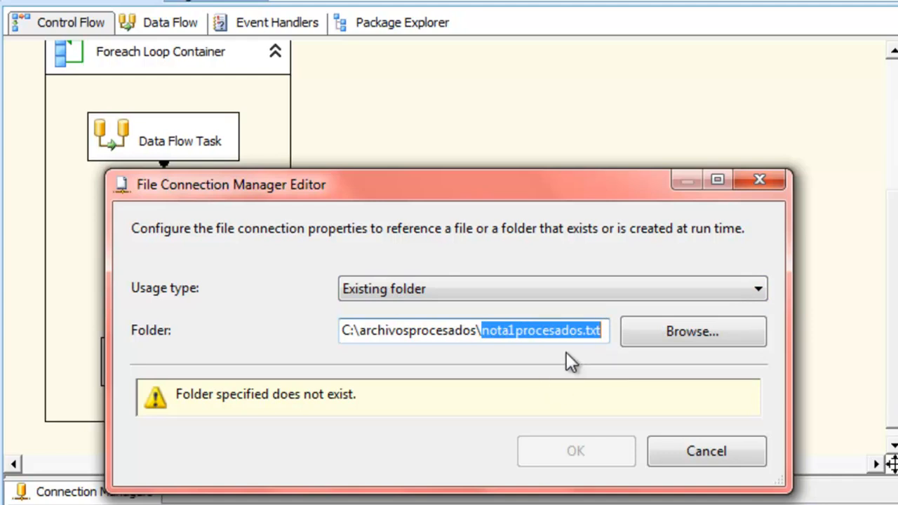
left_click(757, 182)
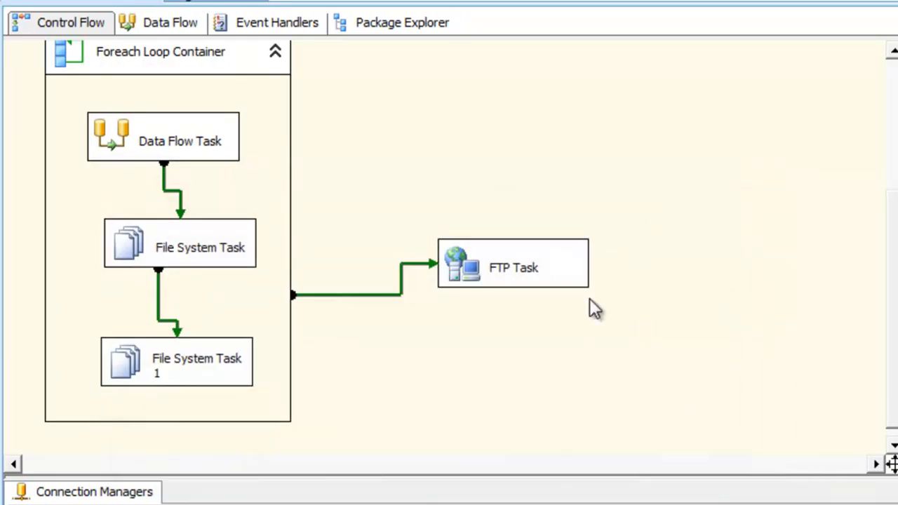
Step: Reopen the first File System Task, review the available file operations and the source variable, and close the editor
double_click(249, 237)
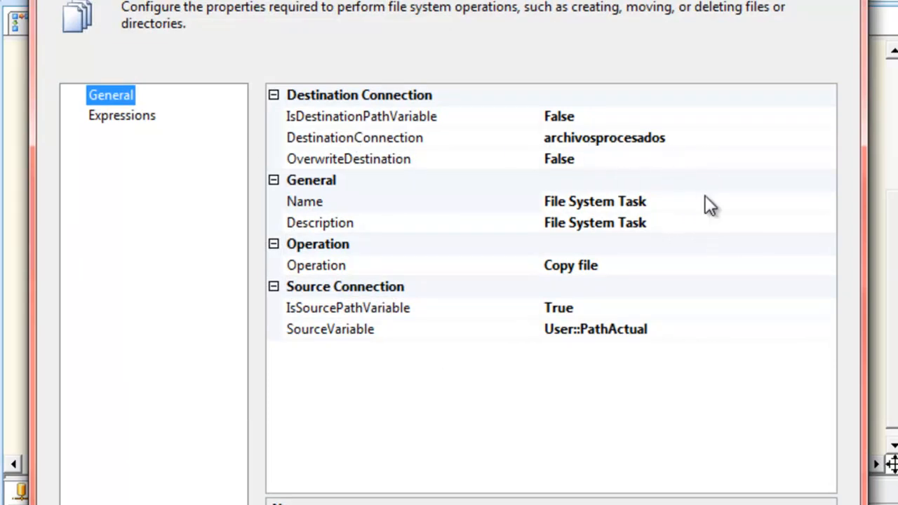
left_click(382, 266)
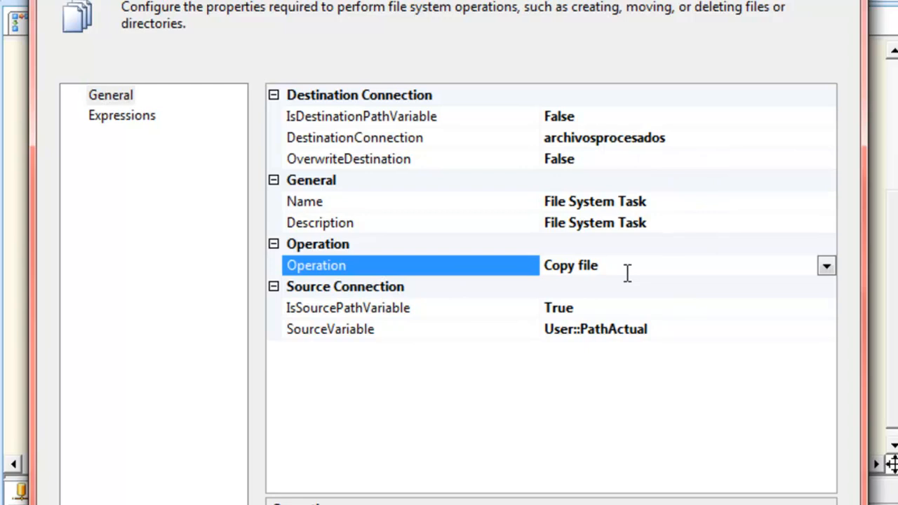
left_click(825, 268)
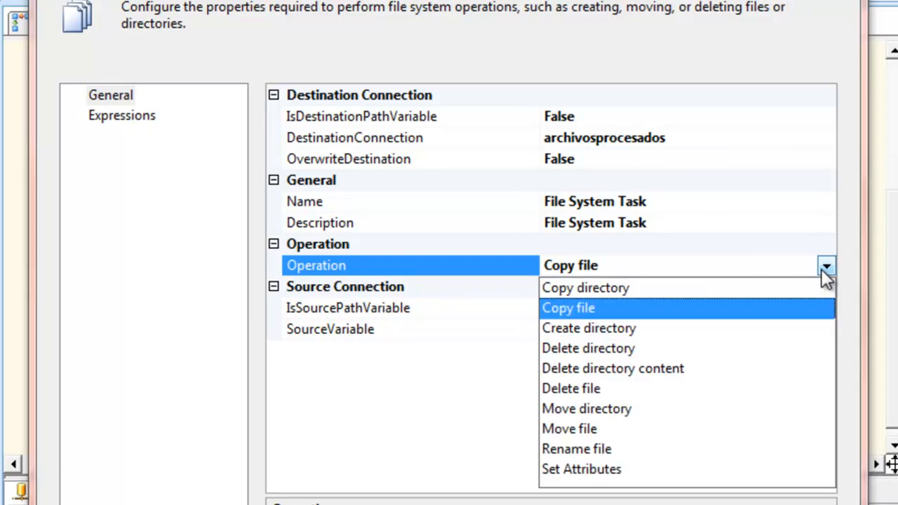
left_click(469, 391)
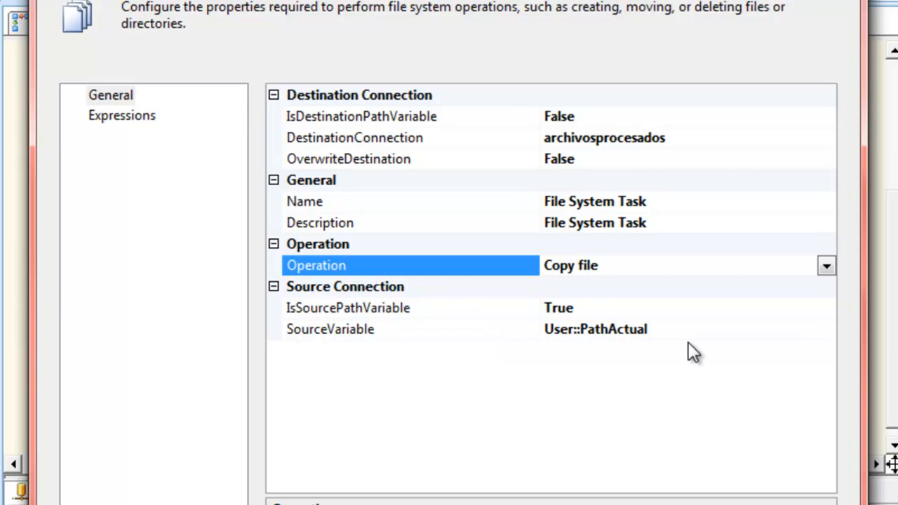
left_click(708, 334)
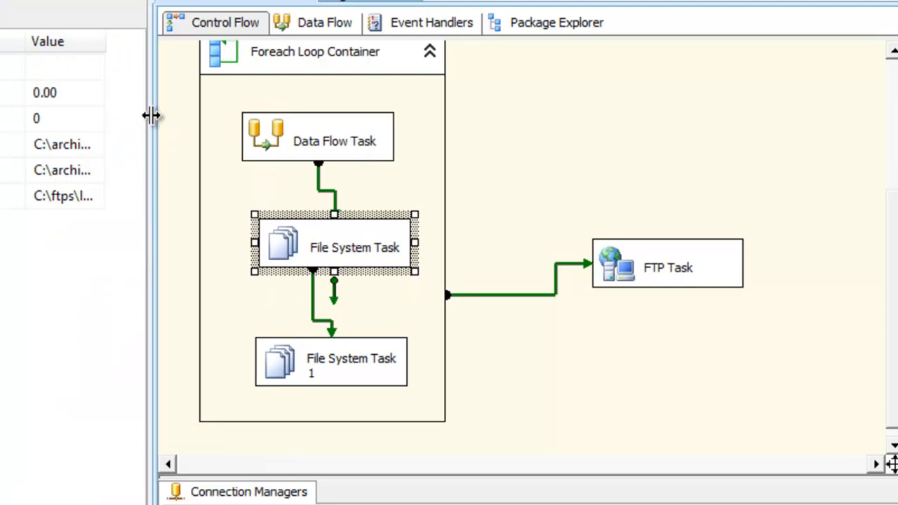
Step: Widen the variables list and its Value column to read the path variables, and narrow the list again
left_click_drag(151, 116, 239, 116)
left_click_drag(374, 80, 479, 82)
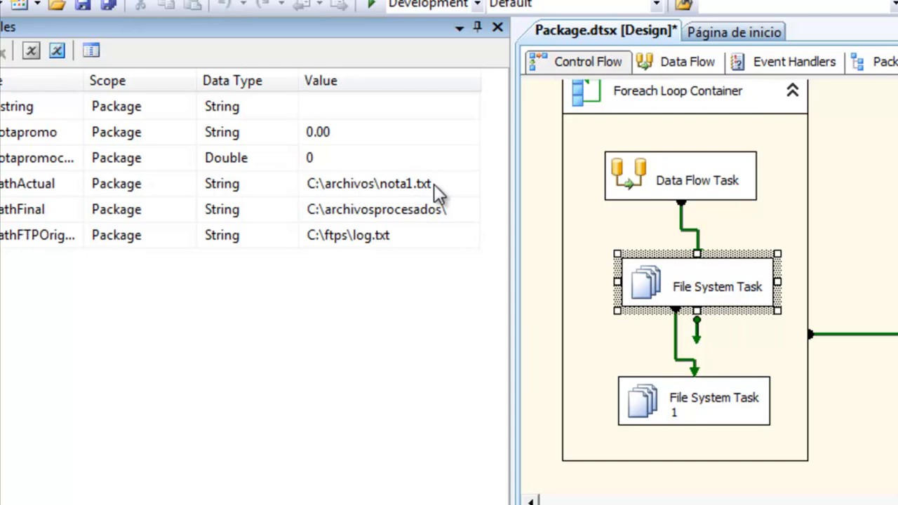
left_click_drag(510, 184, 264, 198)
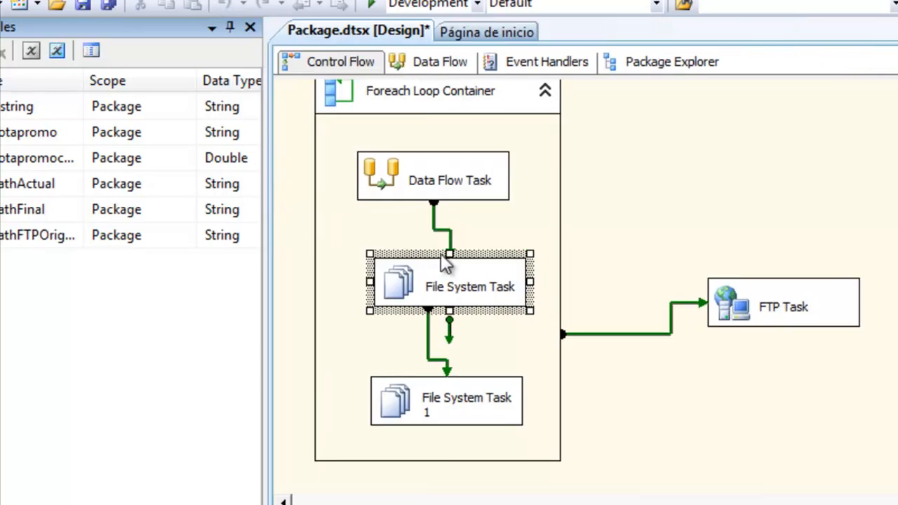
Step: Add a property expression entry for the Destination property of the first File System Task
double_click(478, 261)
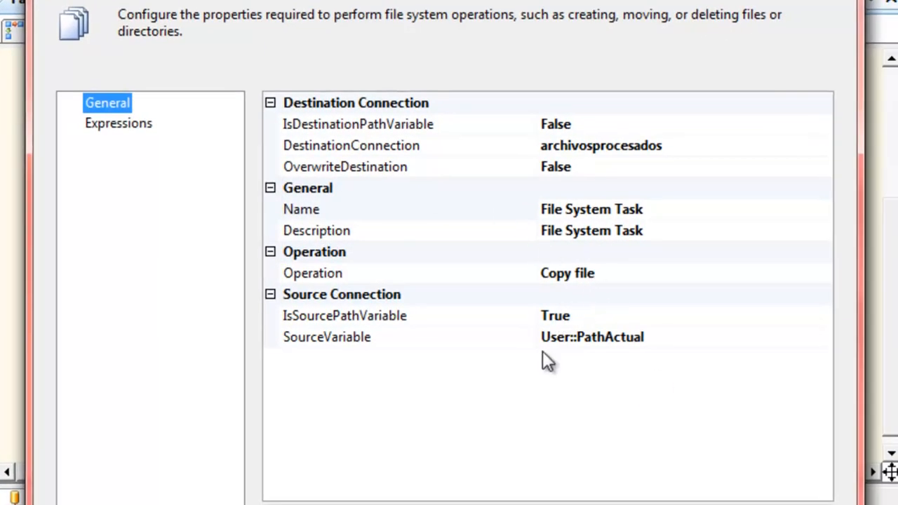
left_click(127, 125)
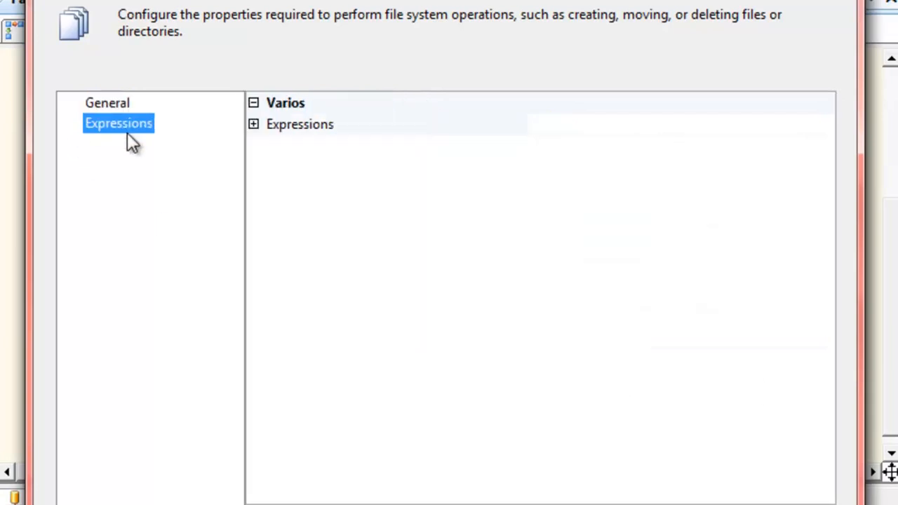
left_click(257, 127)
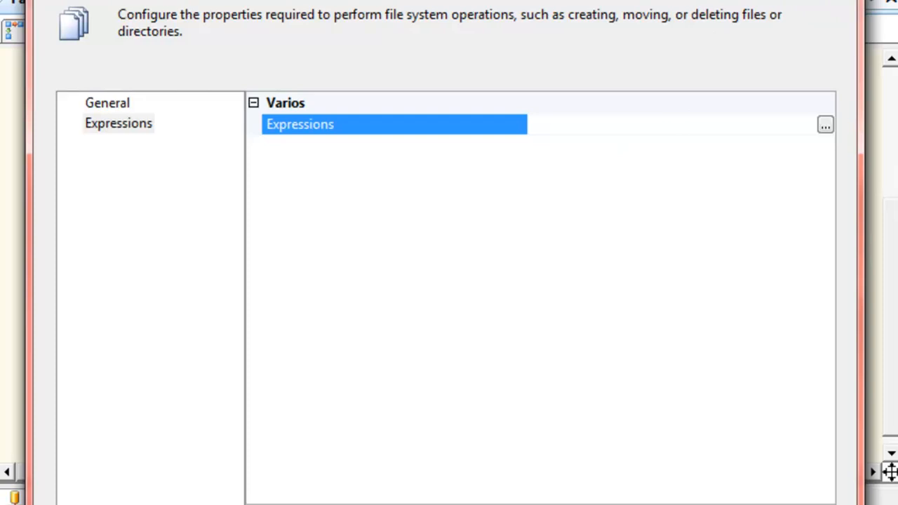
key("Return")
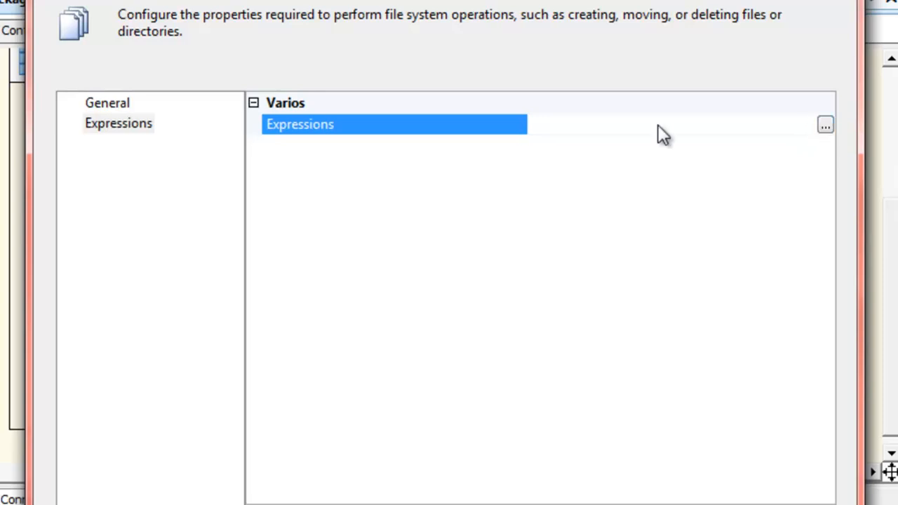
left_click(126, 124)
left_click(708, 127)
left_click(826, 125)
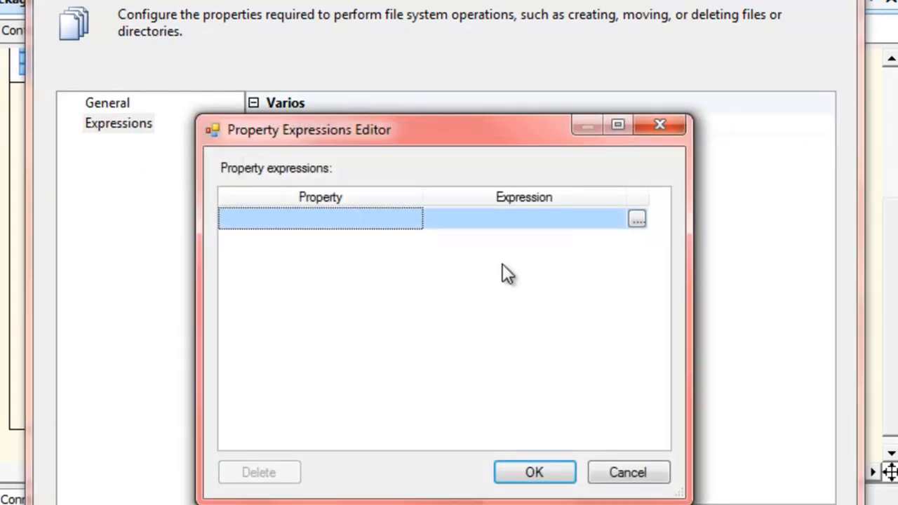
left_click(358, 220)
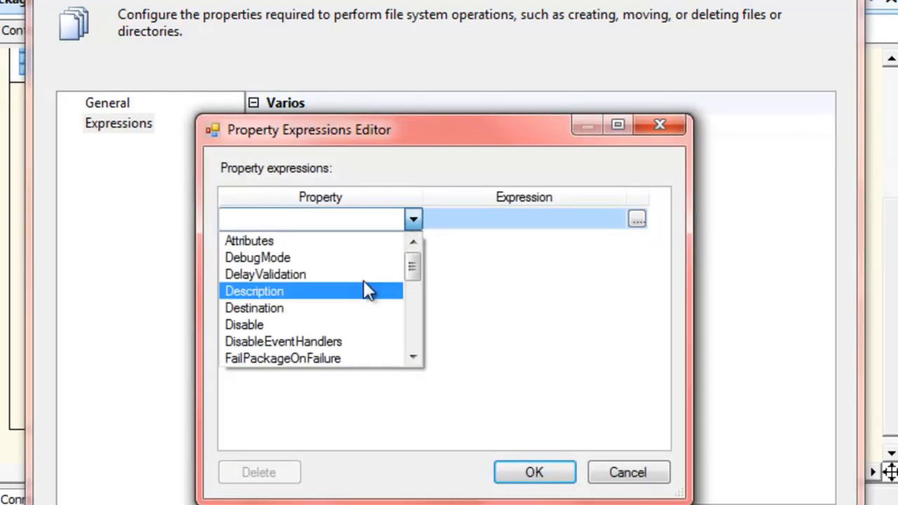
left_click(324, 308)
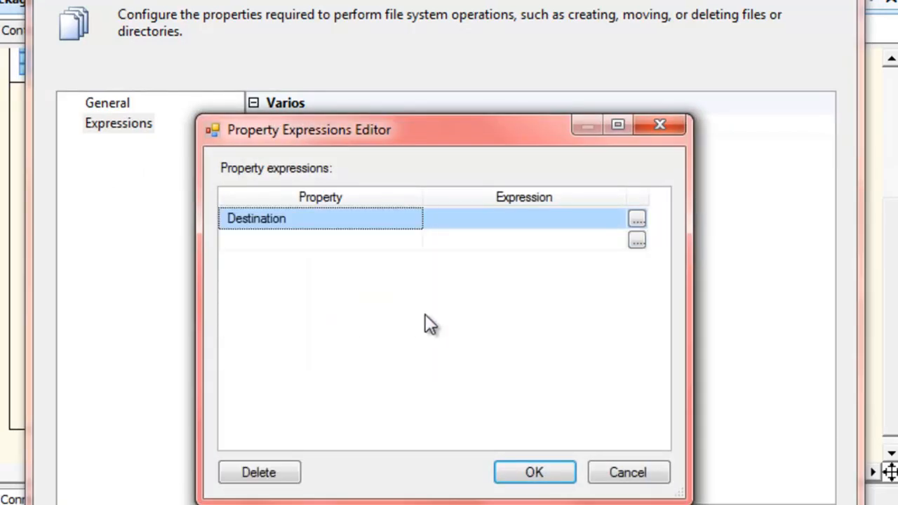
Step: Open the expression builder for Destination and insert the REPLACE string function into the expression
left_click(636, 219)
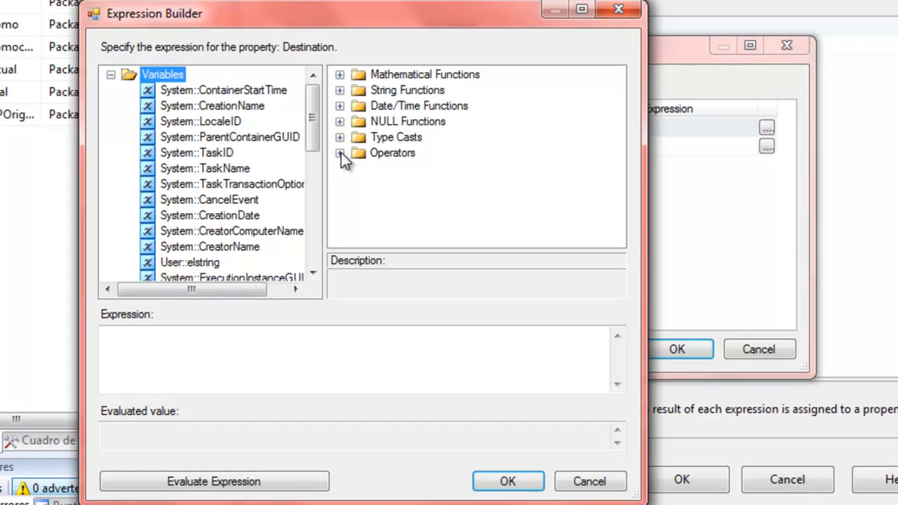
left_click(339, 91)
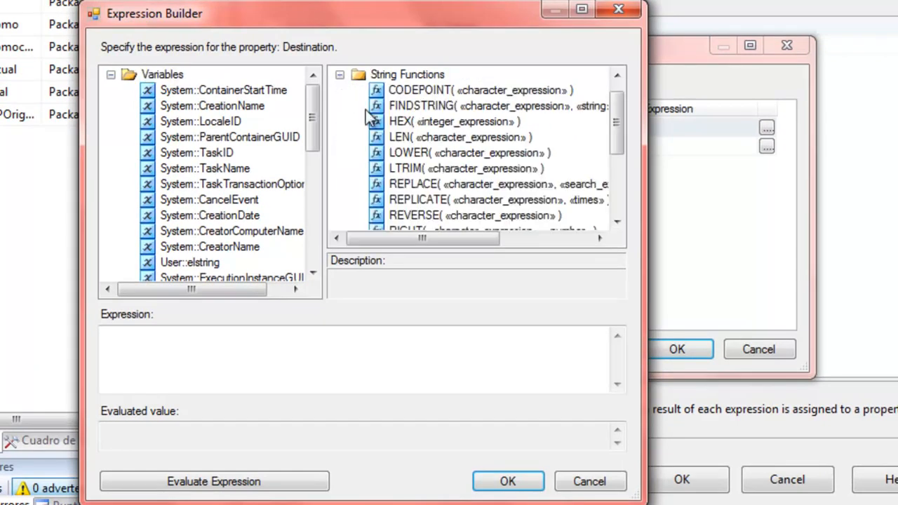
left_click_drag(421, 199, 202, 347)
left_click(457, 370)
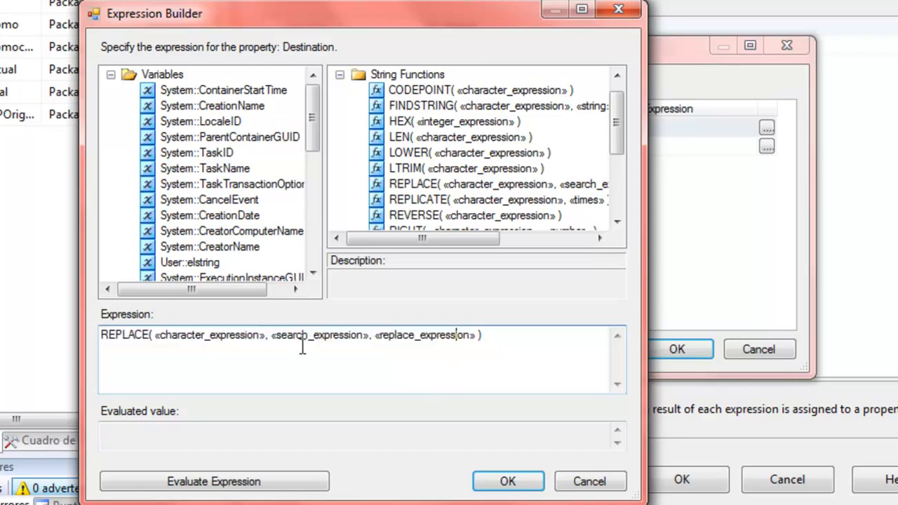
Step: Replace the character expression argument of REPLACE with the variable User::PathActual
left_click_drag(266, 335, 156, 337)
left_click_drag(316, 140, 314, 205)
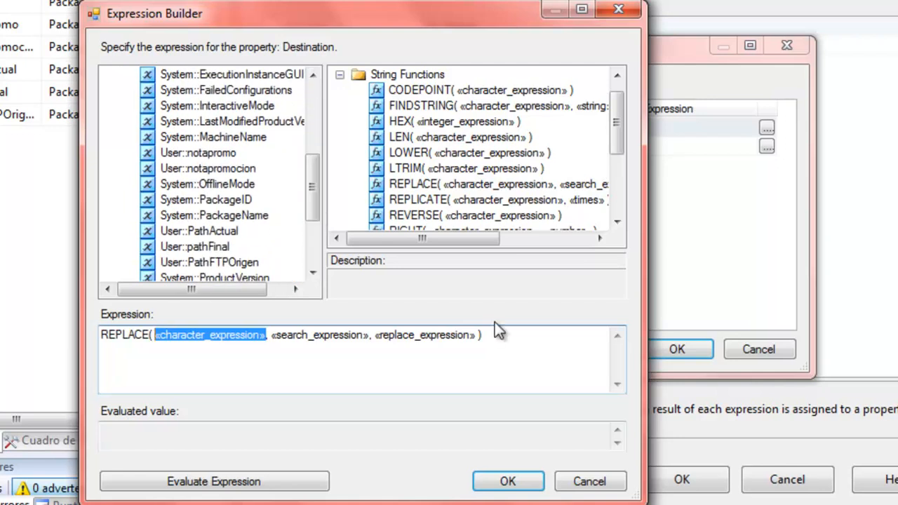
key("Delete")
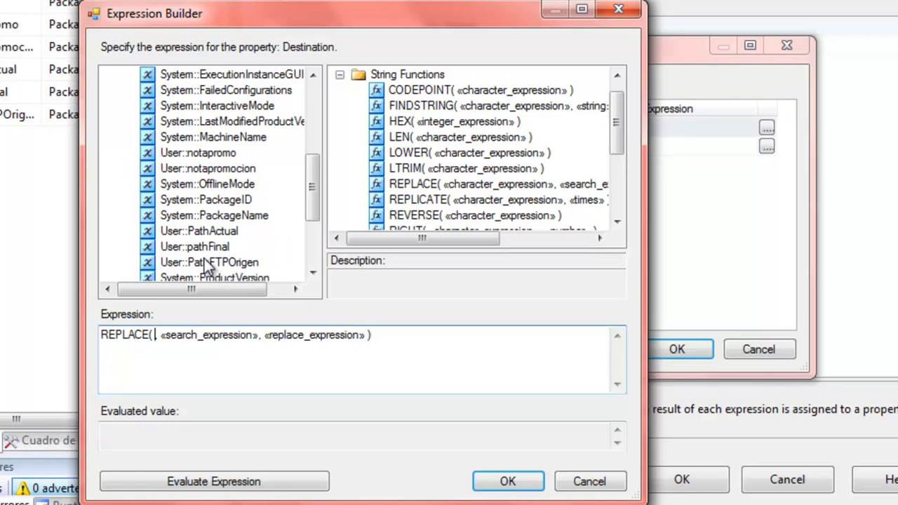
left_click_drag(230, 232, 161, 355)
Step: Set the search expression argument of REPLACE to ".txt"
left_click(261, 335)
left_click_drag(257, 335, 356, 335)
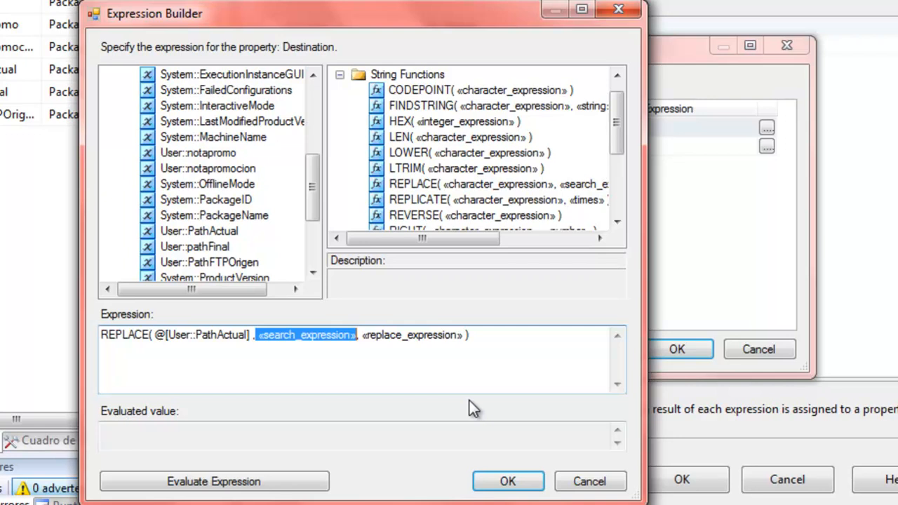
type("\"\"")
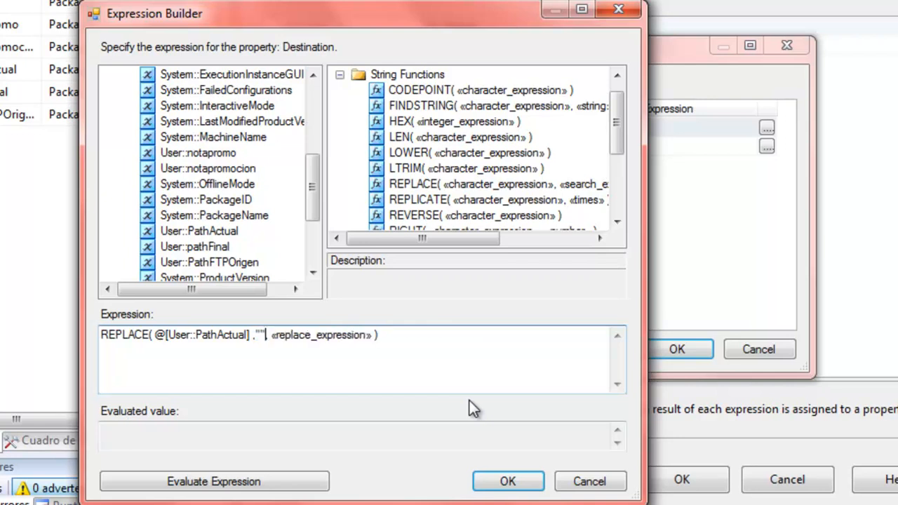
type(".txt")
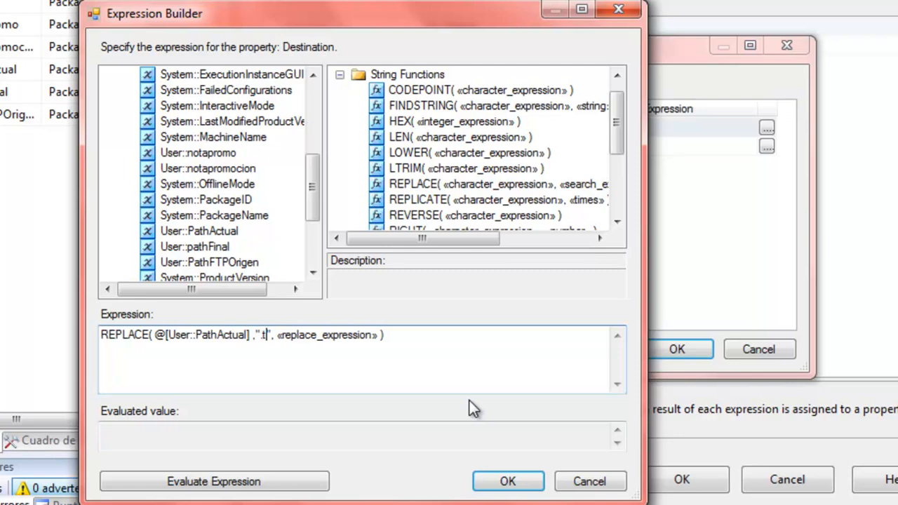
Step: Set the replace expression argument of REPLACE to "procesado.txt"
key("Right")
key("Right")
key("Right")
key("Right")
key("Right")
key("Right")
key("Right")
key("Right")
key("Right")
key("Right")
key("Right")
key("Right")
key("Right")
key("Right")
key("Right")
key("Right")
key("Right")
key("Right")
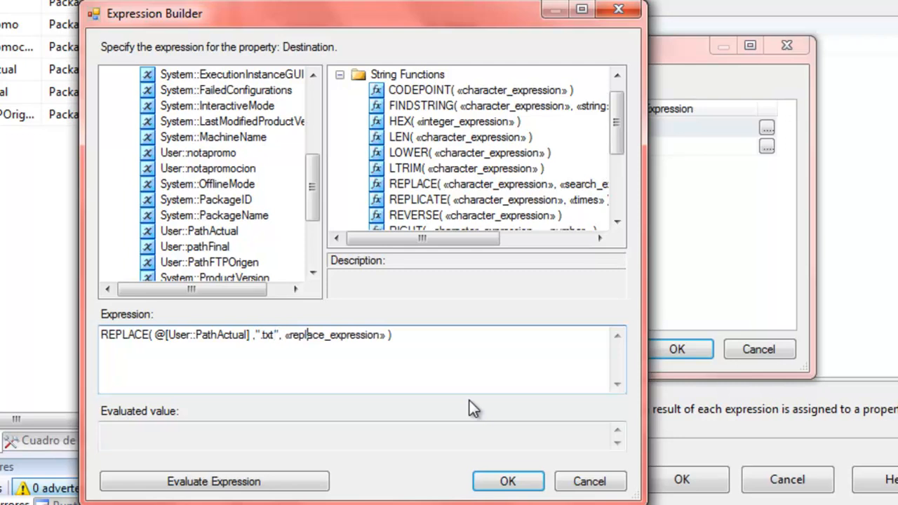
key("Right")
key("Right")
key("Right")
key("Right")
key("Right")
key("Right")
key("BackSpace")
key("BackSpace")
key("BackSpace")
key("BackSpace")
key("BackSpace")
key("BackSpace")
key("BackSpace")
key("BackSpace")
key("BackSpace")
key("BackSpace")
key("BackSpace")
key("BackSpace")
key("BackSpace")
key("BackSpace")
key("BackSpace")
key("BackSpace")
key("BackSpace")
key("BackSpace")
key("BackSpace")
key("BackSpace")
key("BackSpace")
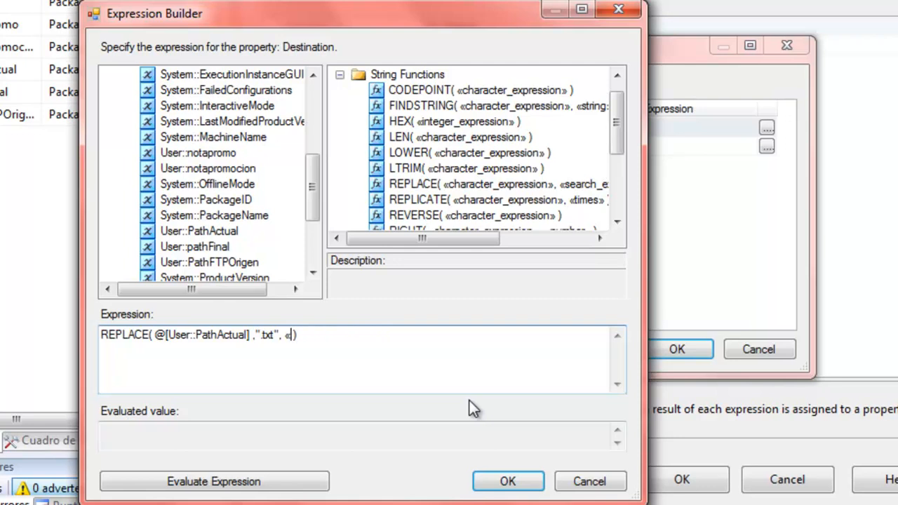
type("\"\"")
key("Left")
type("procesado.txt")
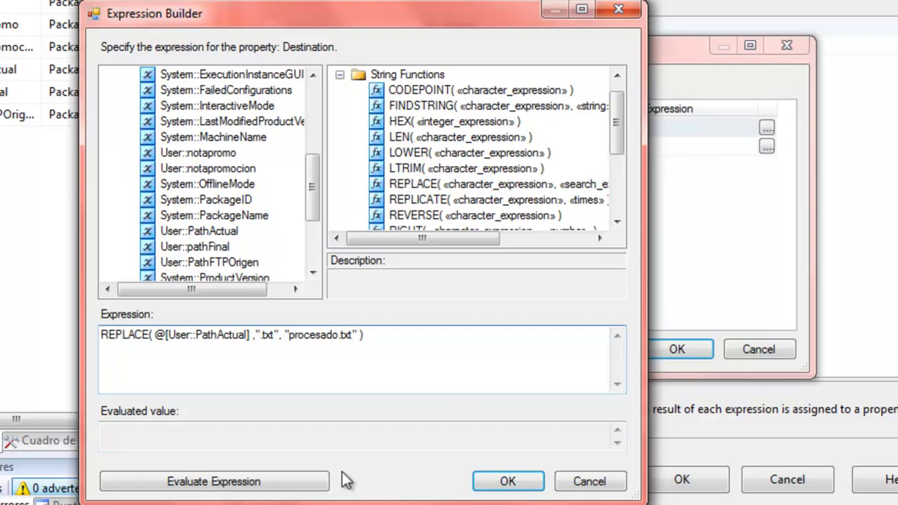
Step: Evaluate the Destination expression, then discard it and close the editors of the first File System Task
left_click(200, 481)
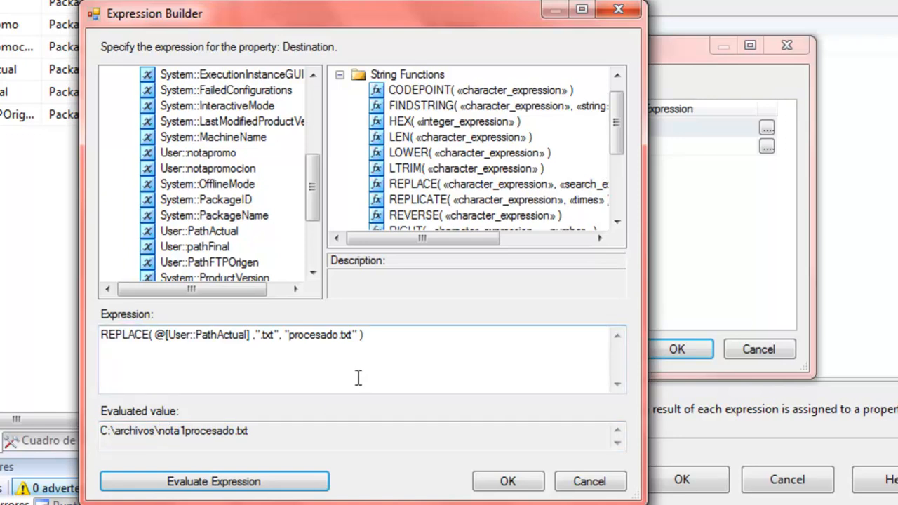
left_click(577, 484)
left_click(787, 45)
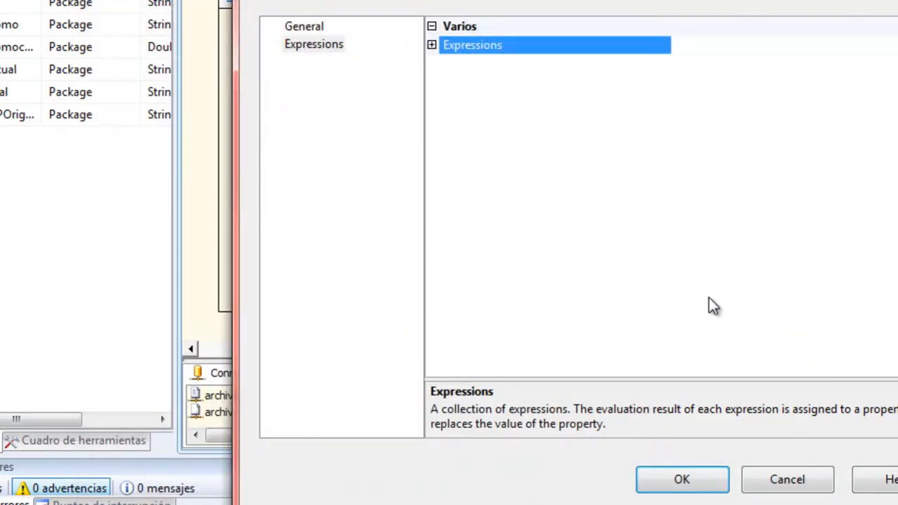
key("Return")
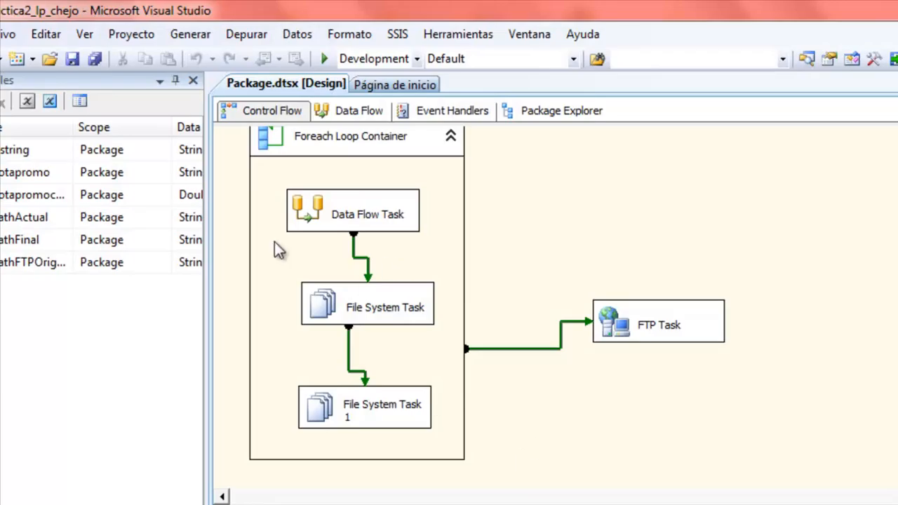
Step: Review the operation settings and available operation choices of File System Task 1, then close its editor
mouse_move(1, 211)
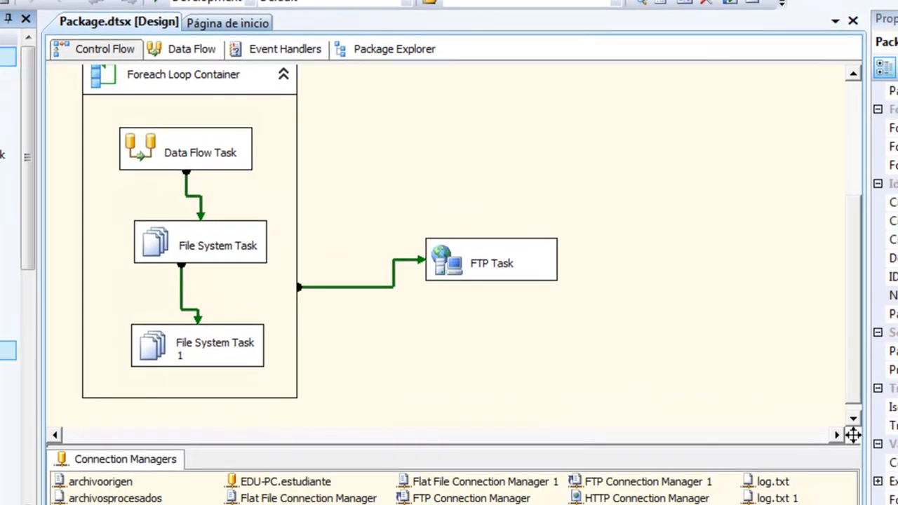
double_click(228, 331)
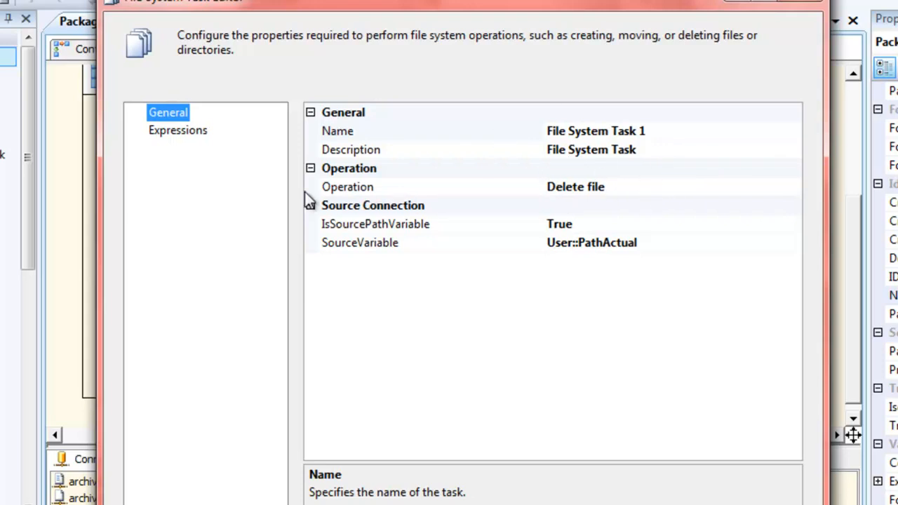
left_click(626, 190)
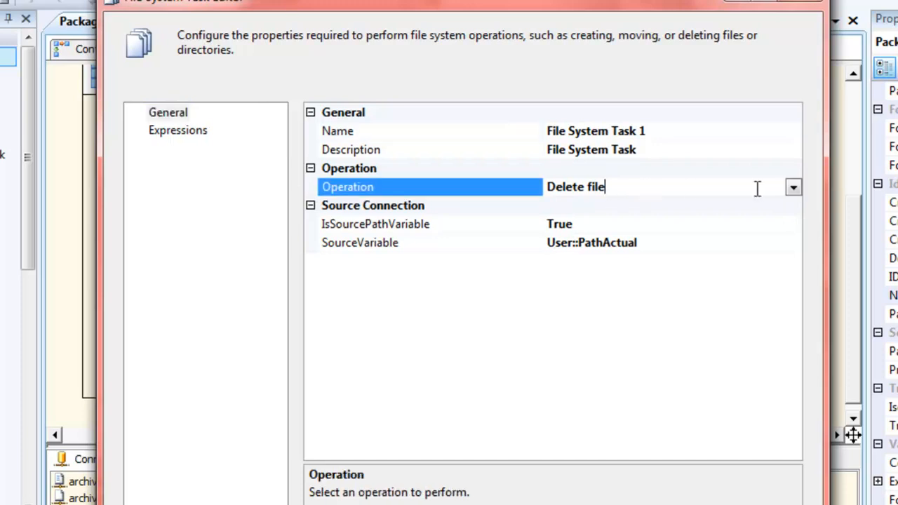
left_click(793, 188)
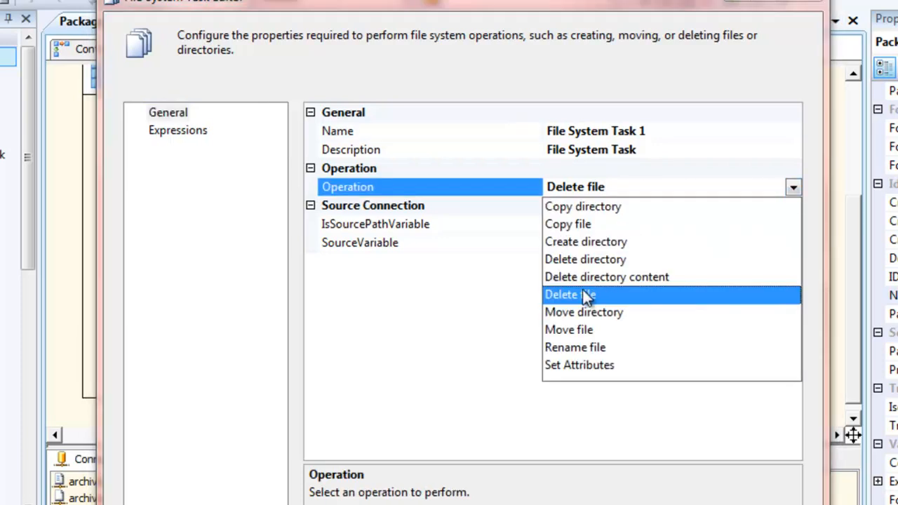
left_click(477, 339)
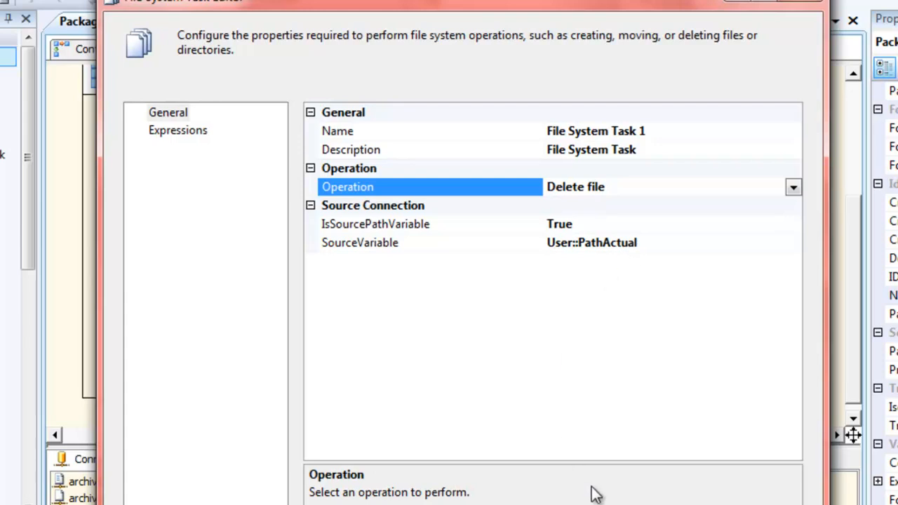
left_click(796, 8)
left_click(683, 293)
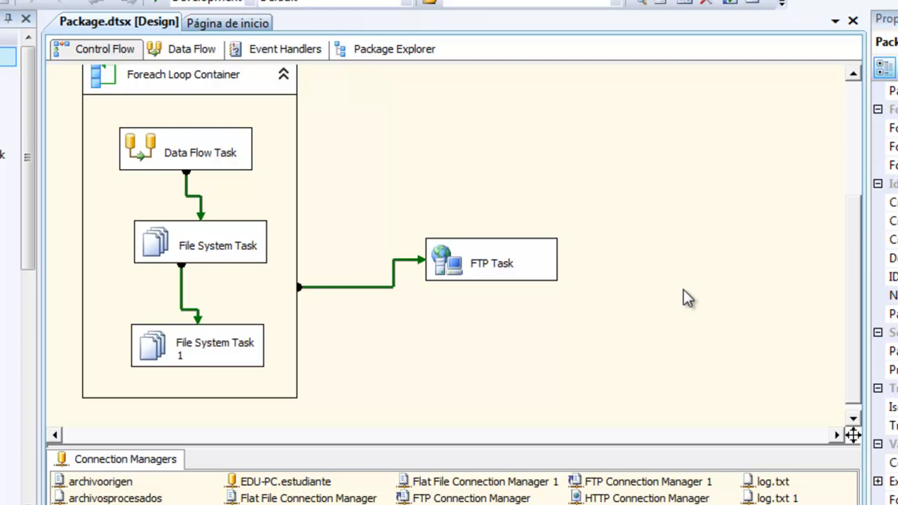
scroll(854, 209, "up", 5)
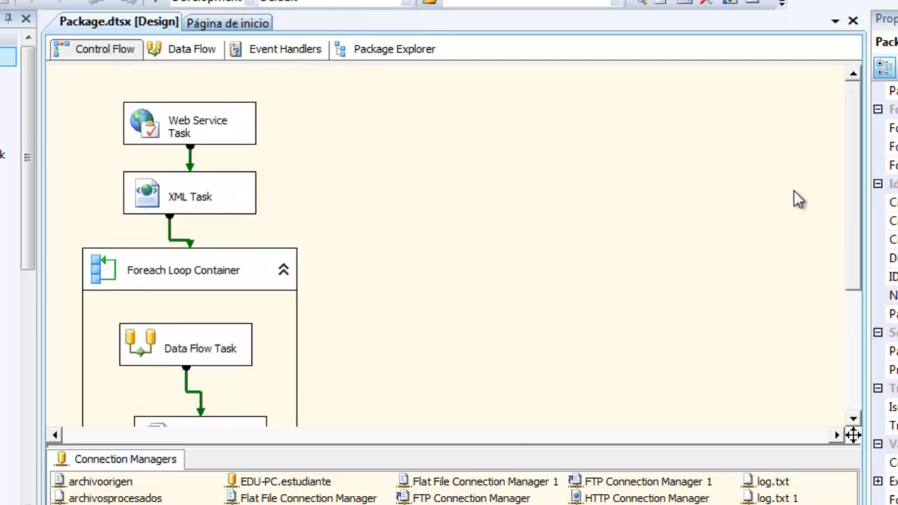
scroll(855, 167, "down", 3)
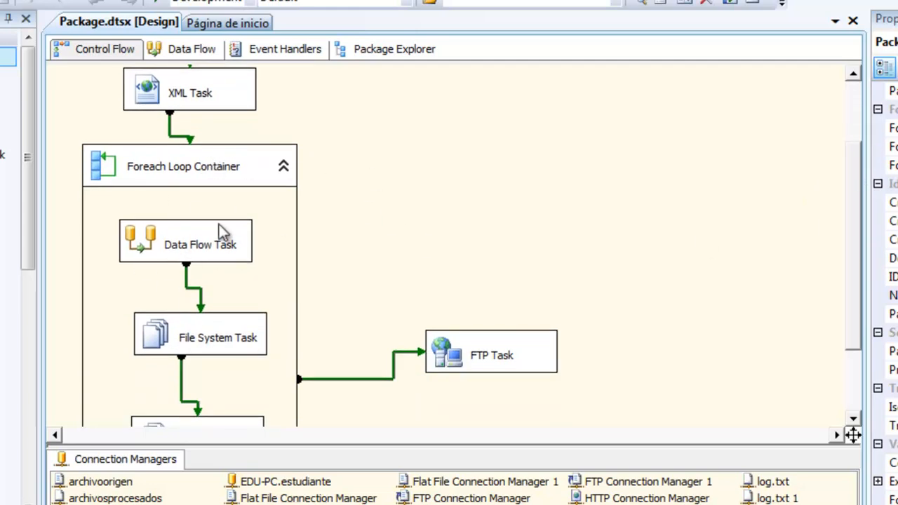
left_click_drag(858, 236, 854, 293)
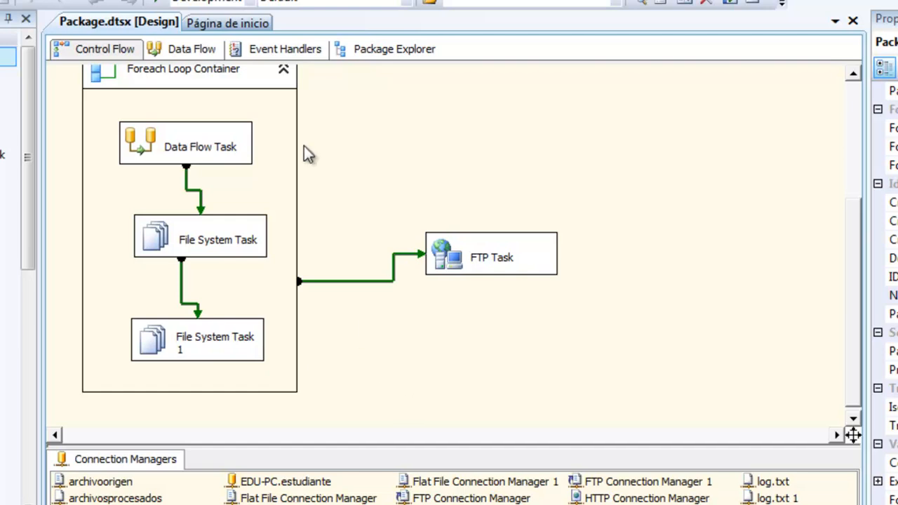
Step: In the package's logging configuration, enable logging for Package and Data Flow Task, and assign the log.txt provider to Data Flow Task
left_click(251, 39)
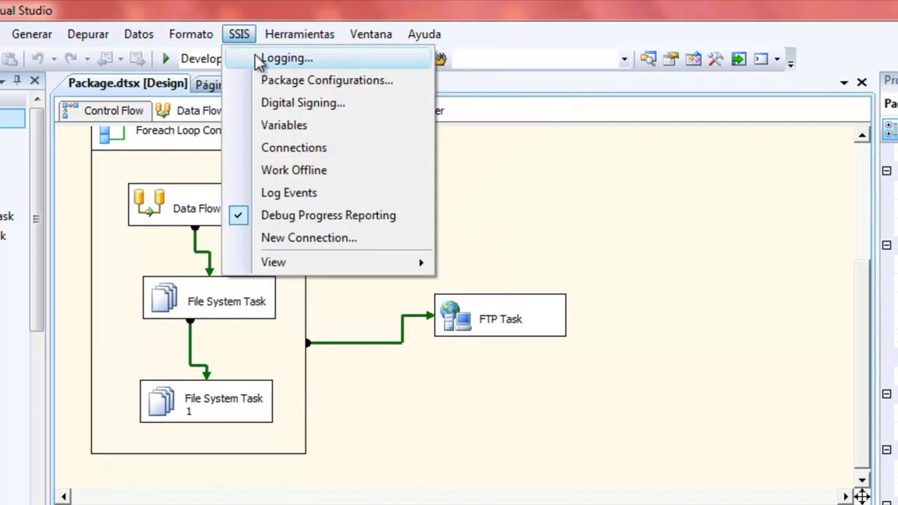
left_click(259, 59)
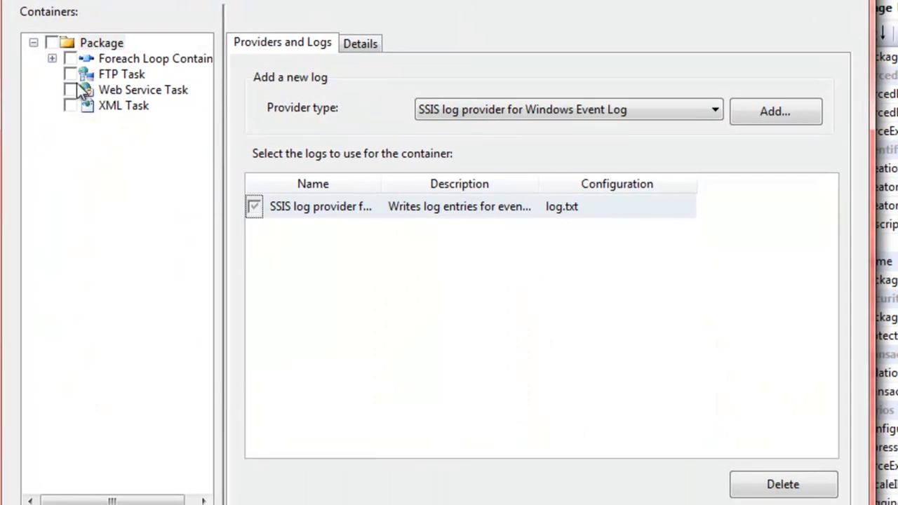
left_click(52, 43)
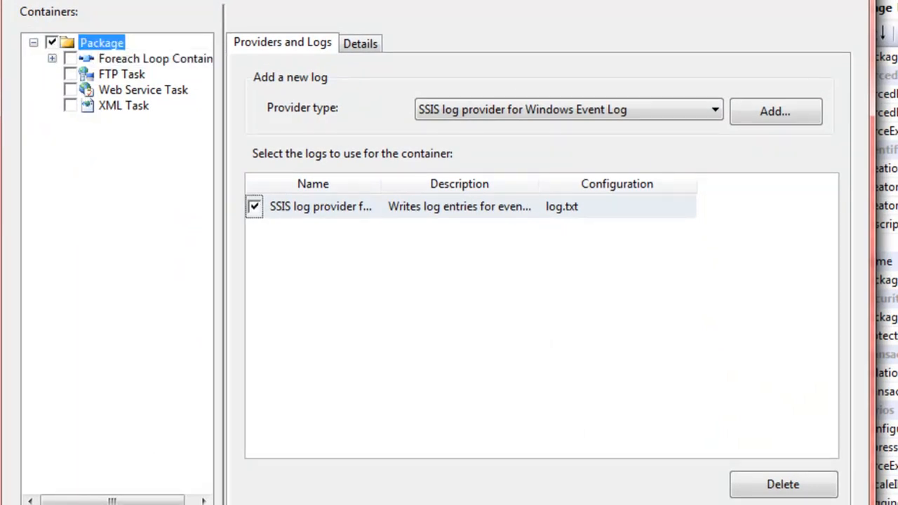
left_click(52, 58)
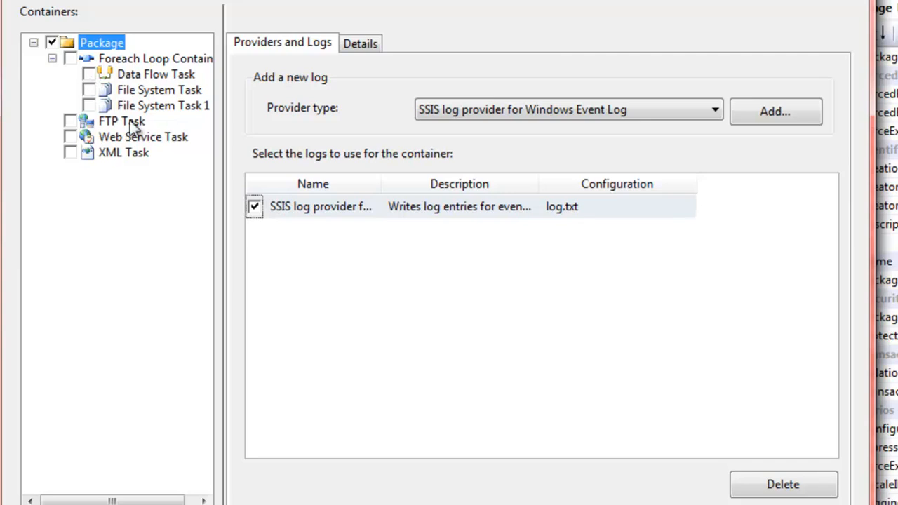
left_click(89, 74)
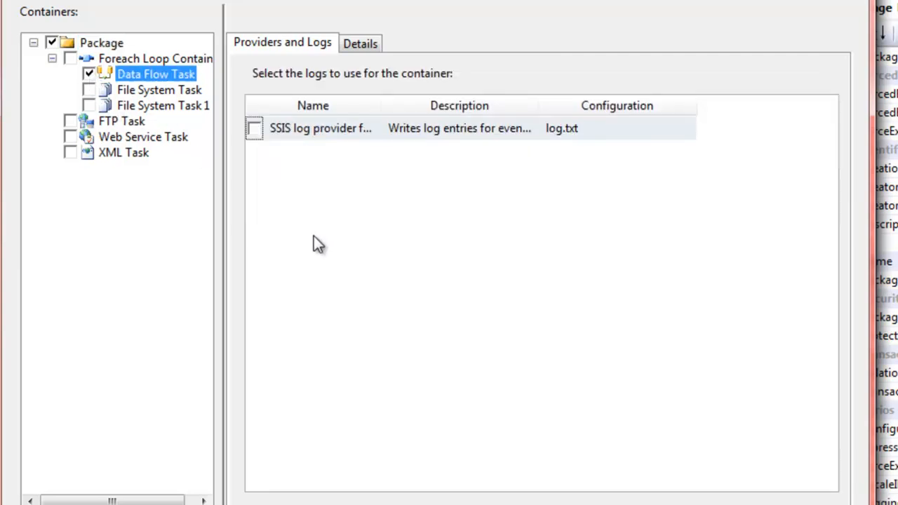
left_click(256, 129)
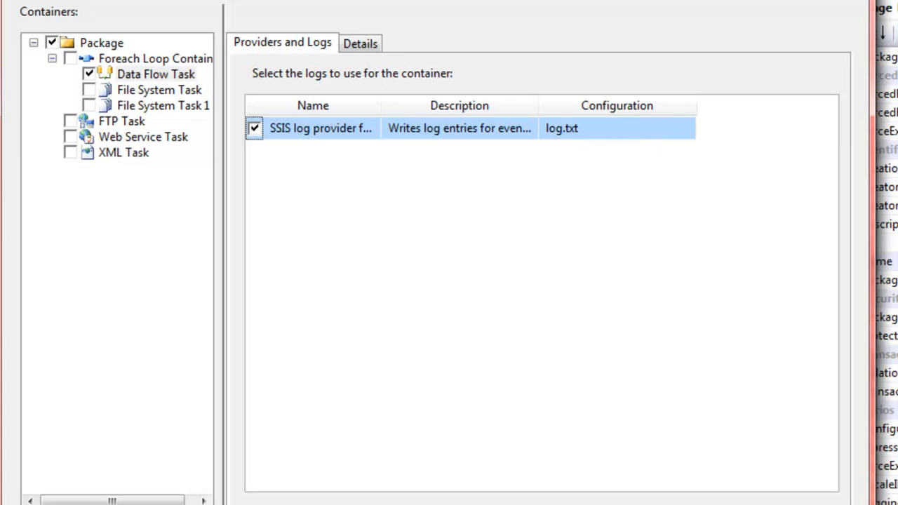
key("Return")
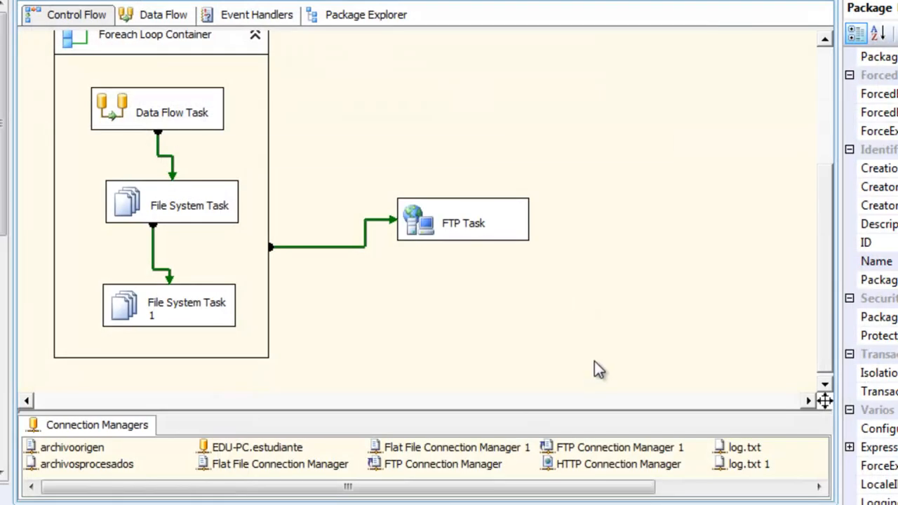
Step: Inspect the file path and usage type of the log.txt connection manager, then close its editor
left_click(745, 449)
right_click(745, 450)
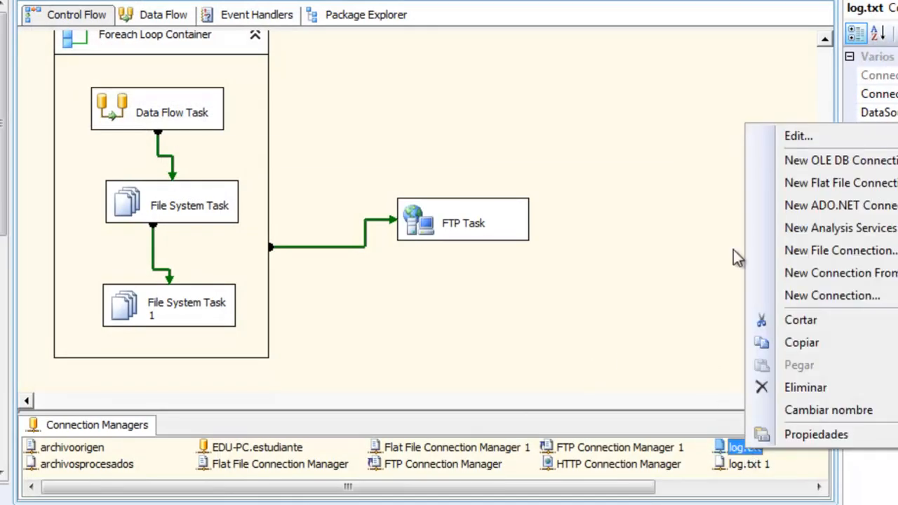
left_click(837, 138)
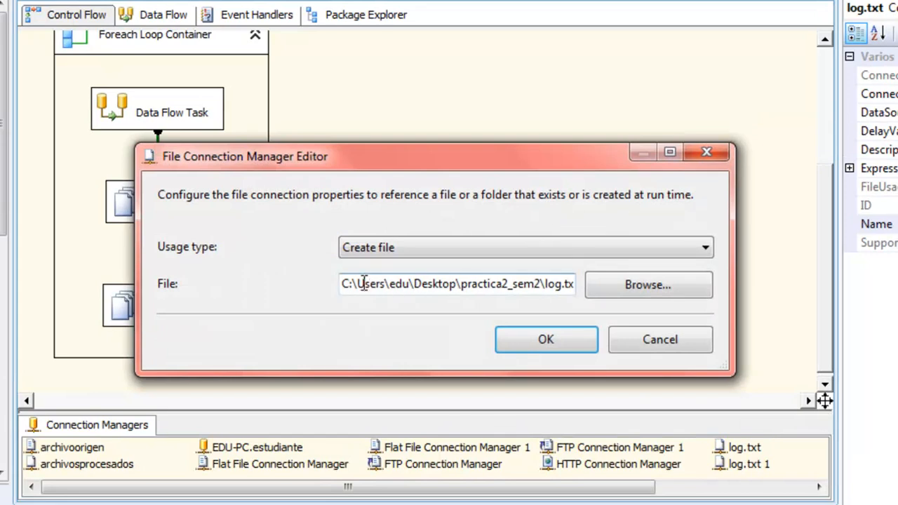
left_click_drag(354, 283, 577, 283)
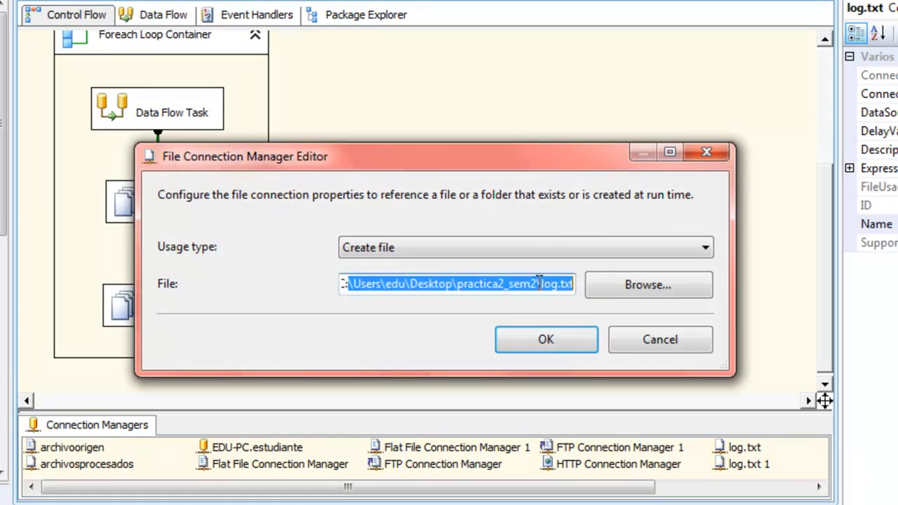
left_click(481, 290)
left_click_drag(458, 283, 531, 284)
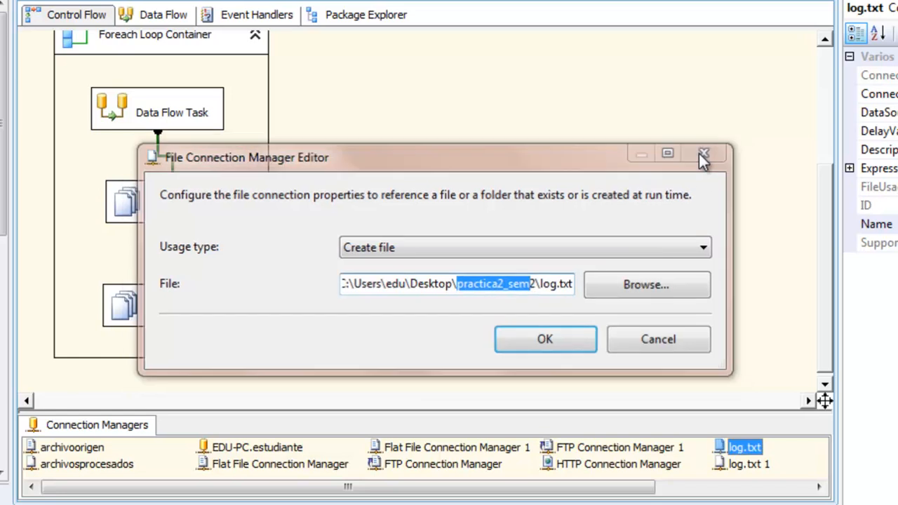
left_click(702, 153)
left_click(733, 147)
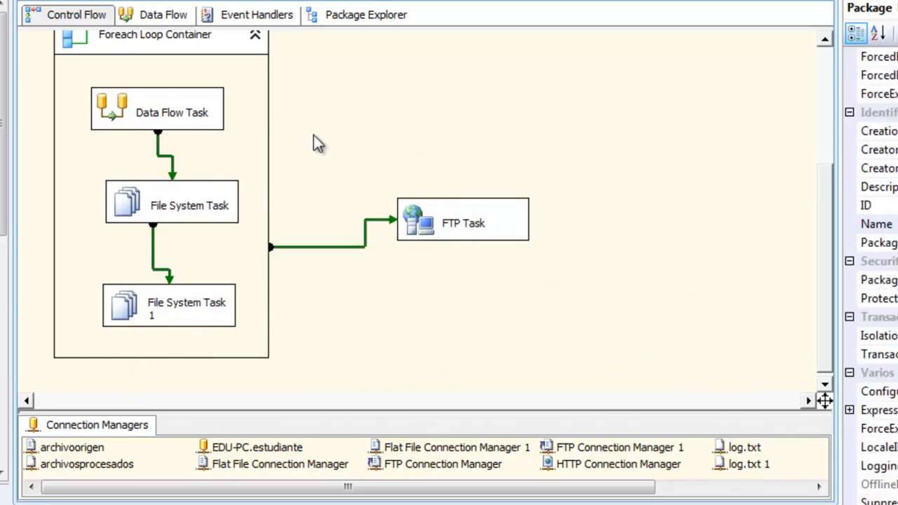
Step: In the logging configuration, enable logging for Package, Foreach Loop Container and Data Flow Task, and assign the log.txt provider to the loop container
left_click(200, 0)
mouse_move(238, 0)
mouse_move(200, 0)
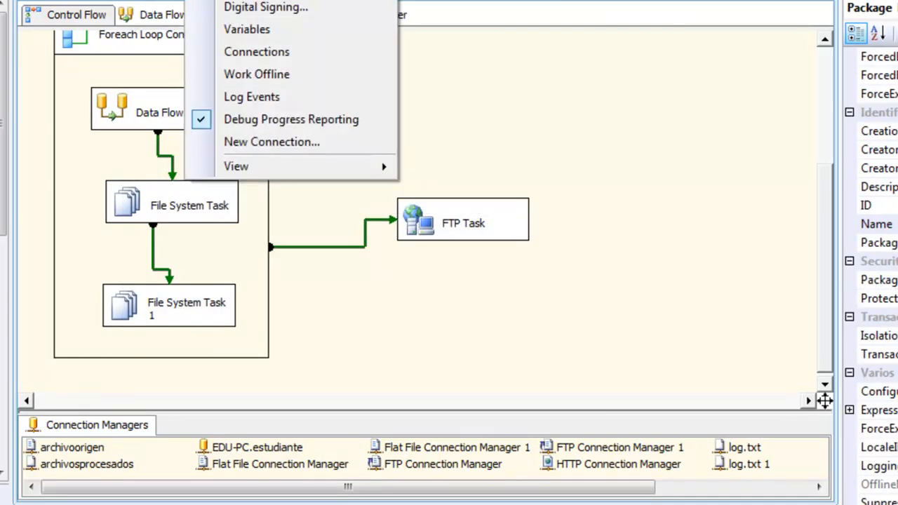
left_click(239, 0)
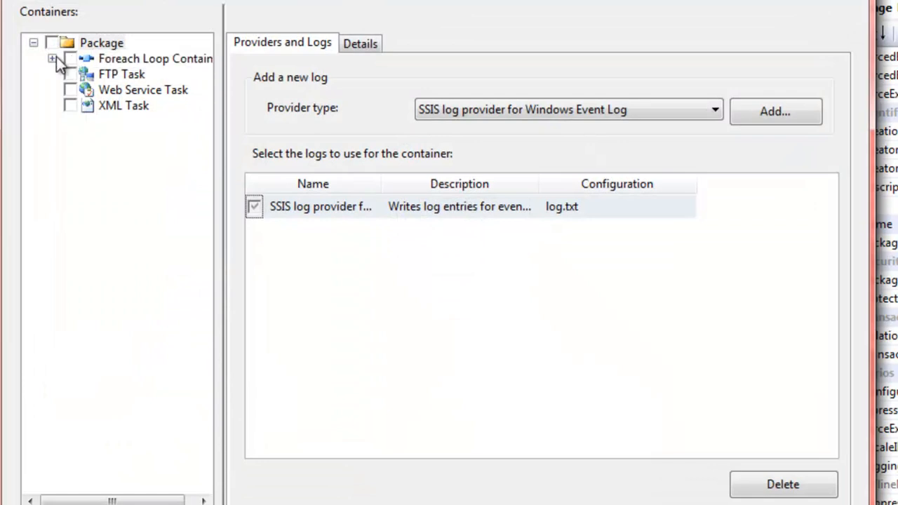
left_click(52, 58)
left_click(88, 74)
left_click(51, 43)
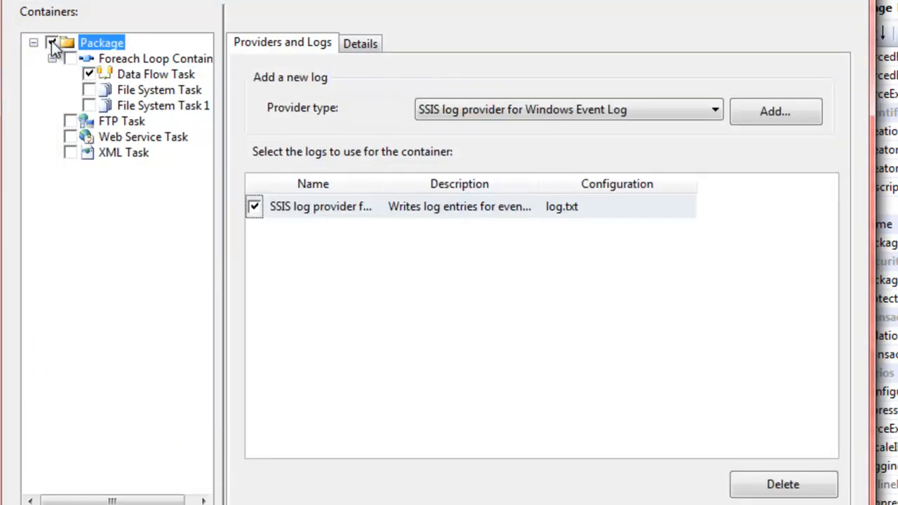
left_click(70, 58)
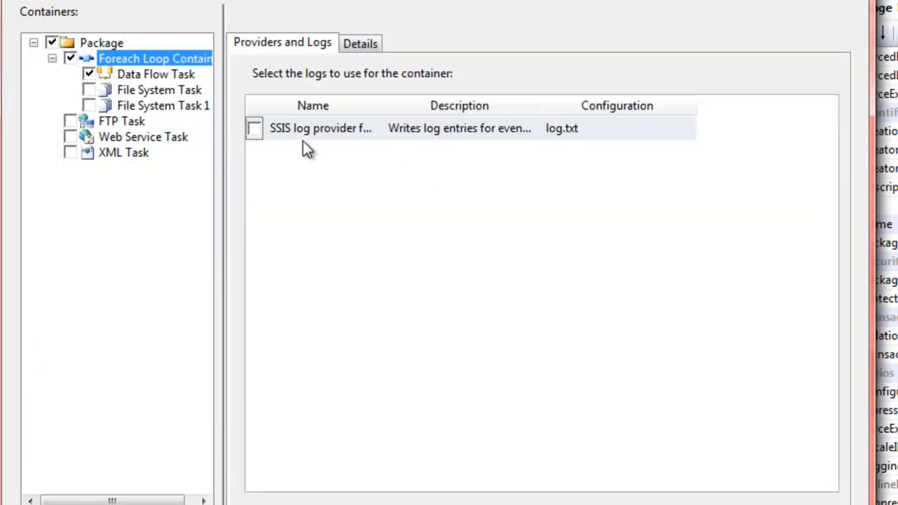
left_click(254, 129)
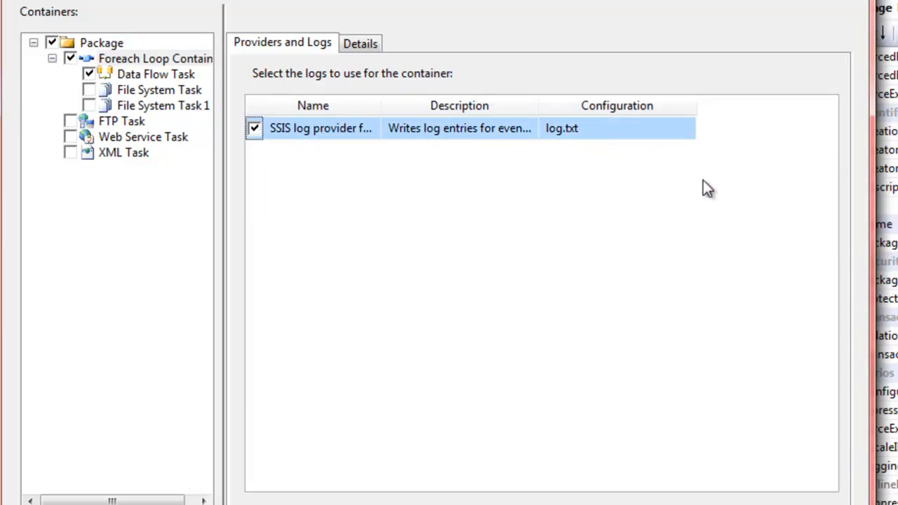
Step: Examine the usage type choices for a new file connection of the loop container's log provider, then dismiss the connection editor
left_click(673, 136)
left_click(687, 131)
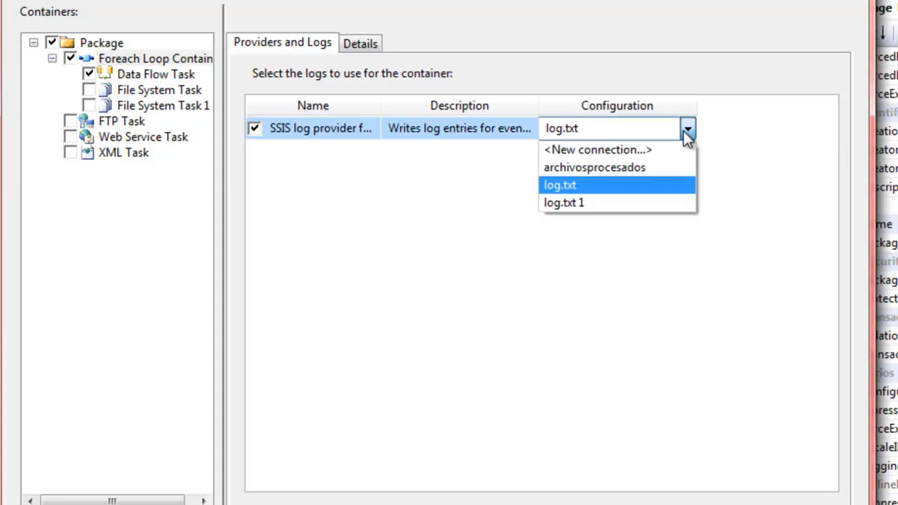
left_click(680, 146)
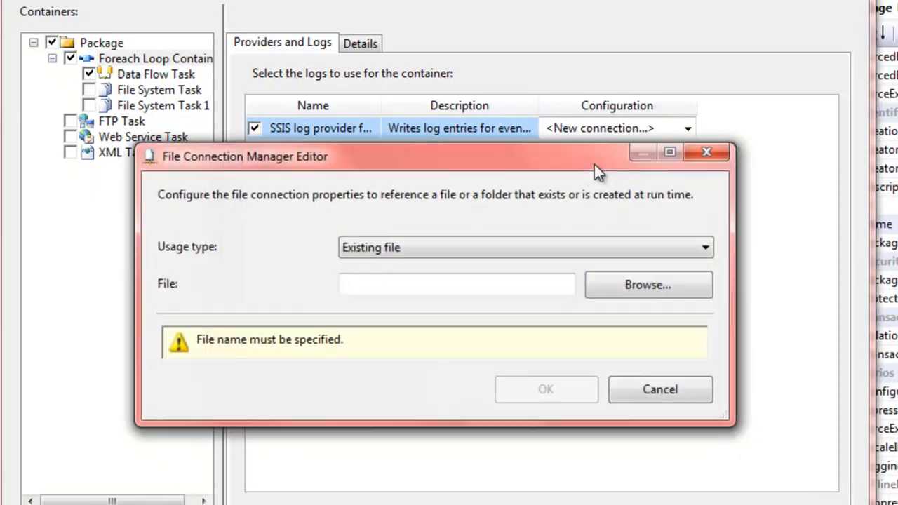
left_click(494, 257)
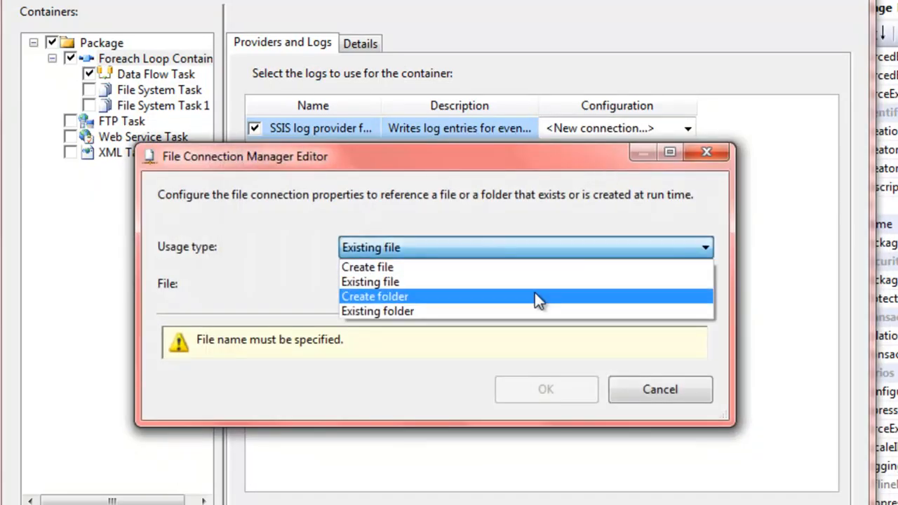
left_click(744, 234)
left_click(716, 161)
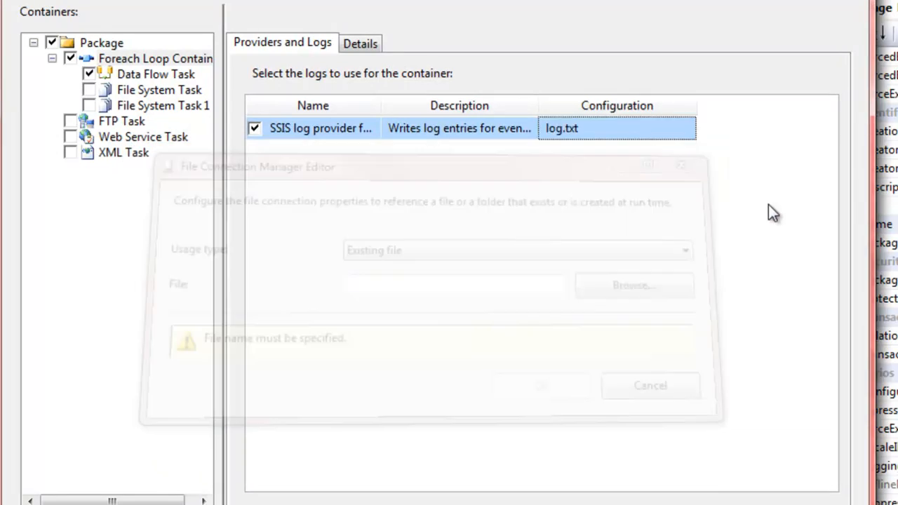
Step: Show the advanced event details for Foreach Loop Container and enable logging of the OnInformation event
left_click(376, 49)
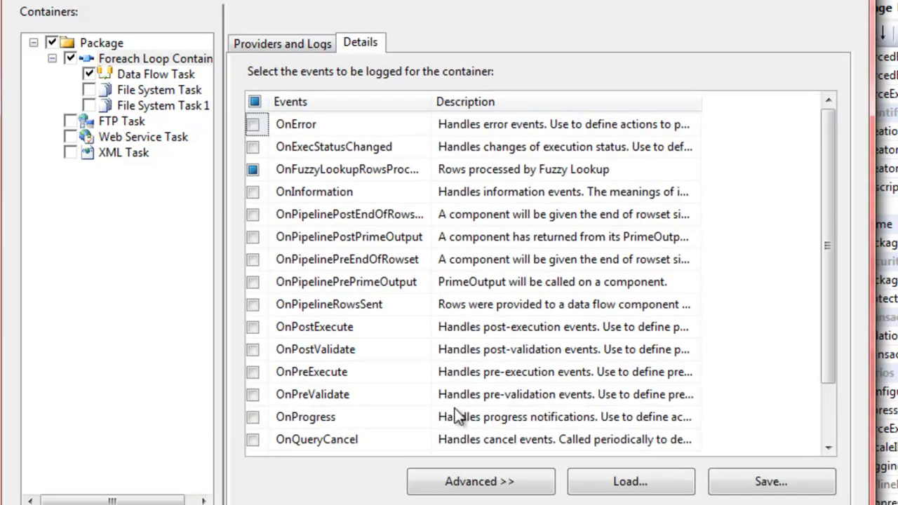
left_click(477, 488)
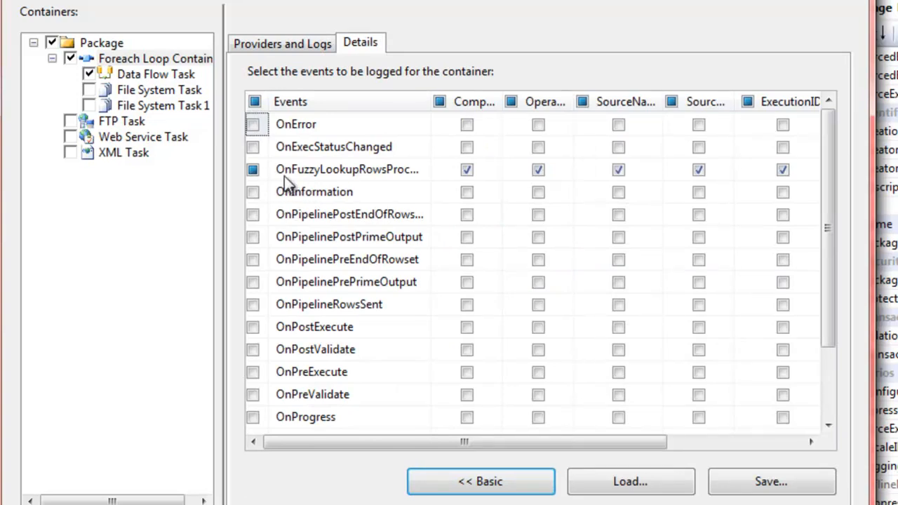
left_click(253, 191)
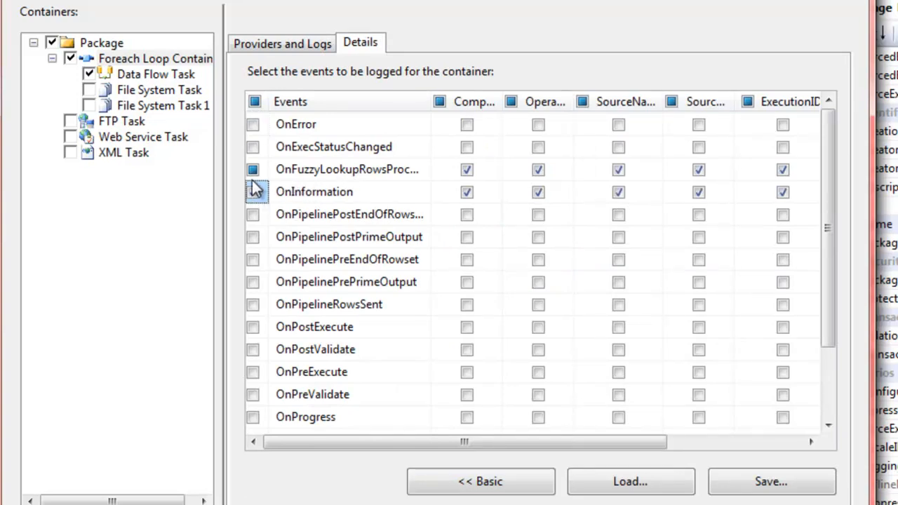
Step: Exclude the Computer and SourceName fields from logging for the OnFuzzyLookupRowsProc... and OnInformation events
left_click_drag(493, 440, 544, 439)
left_click_drag(433, 101, 469, 102)
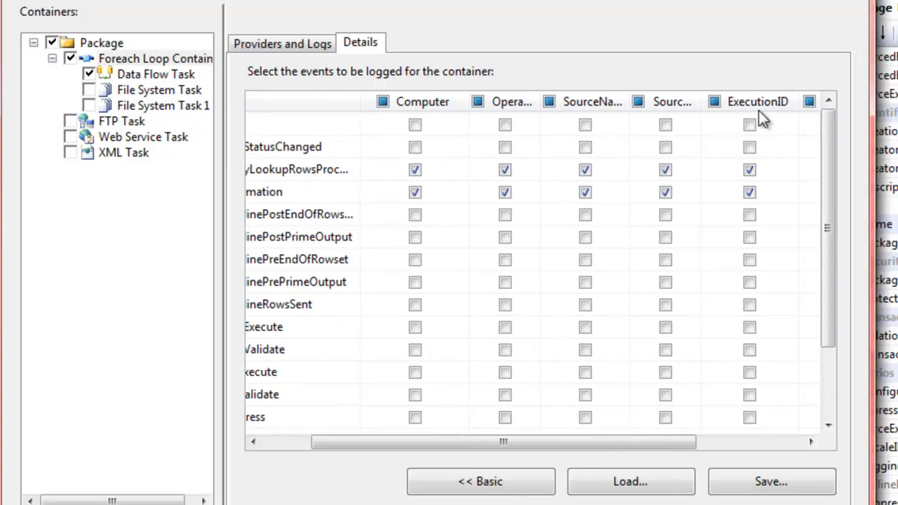
left_click(414, 169)
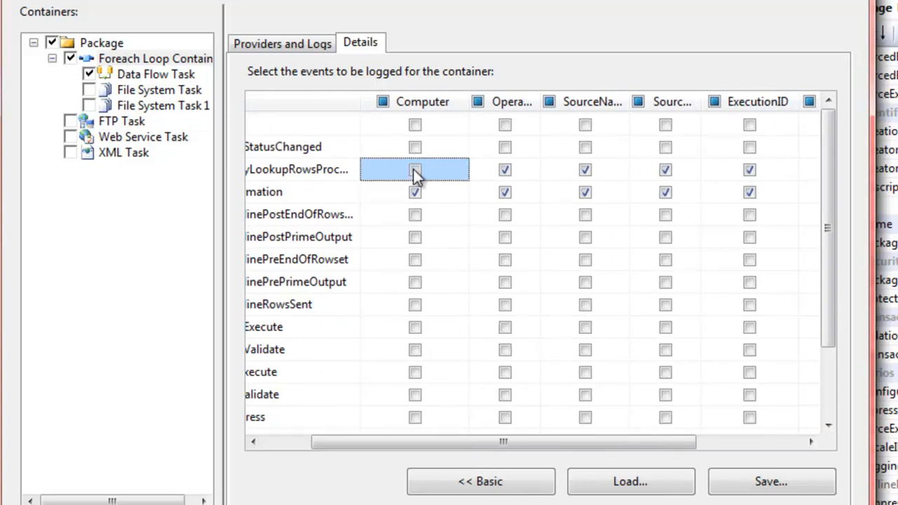
left_click(415, 192)
left_click_drag(496, 442, 602, 441)
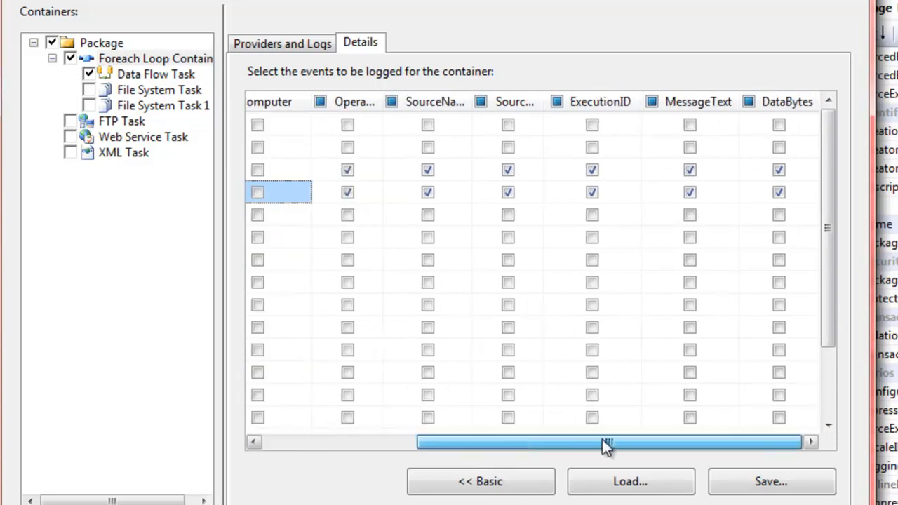
left_click(429, 170)
left_click(428, 193)
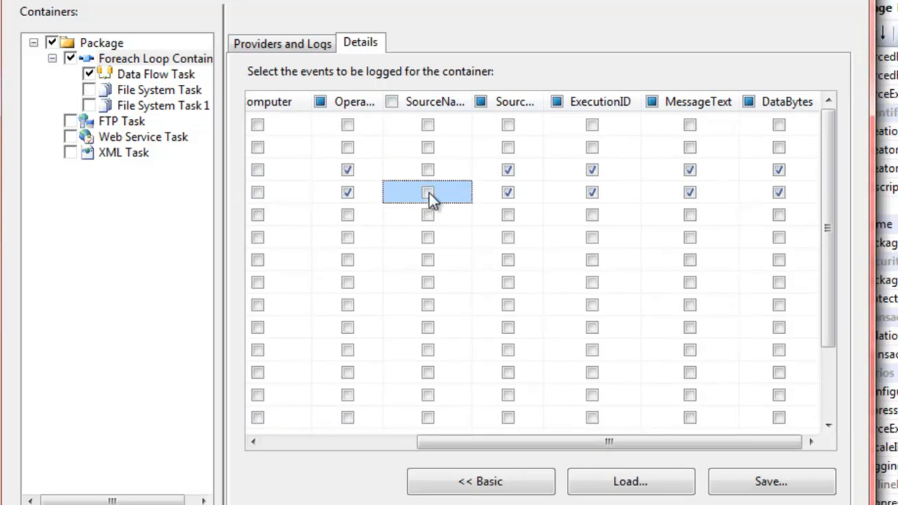
Step: Widen the SourceName and SourceID columns and exclude SourceID and ExecutionID for the fuzzy lookup and OnInformation events
mouse_move(468, 102)
left_mouse_down()
mouse_move(541, 101)
mouse_move(485, 102)
left_mouse_up()
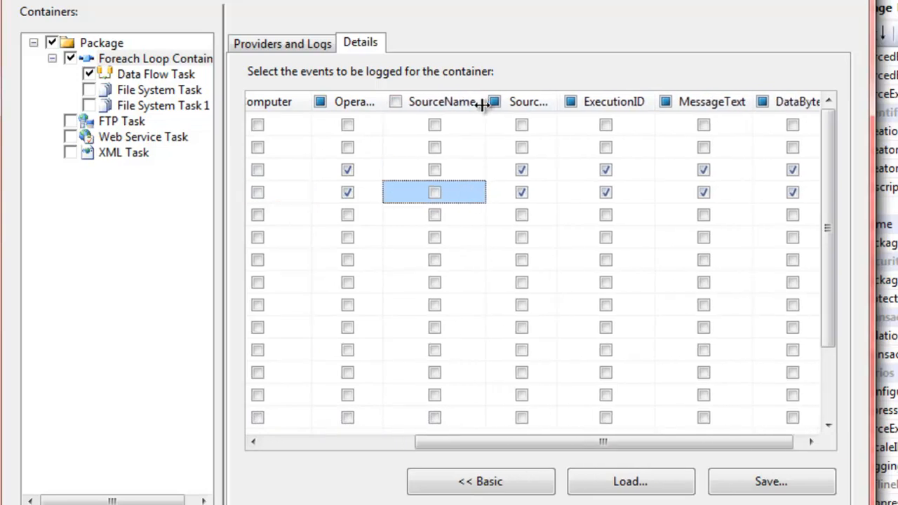
left_click_drag(559, 104, 616, 104)
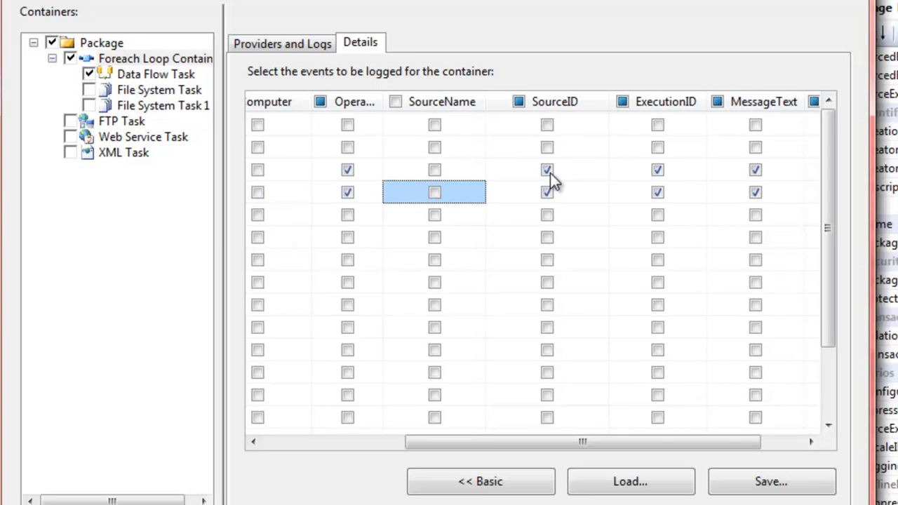
left_click(545, 191)
left_click(546, 170)
left_click_drag(588, 435, 679, 438)
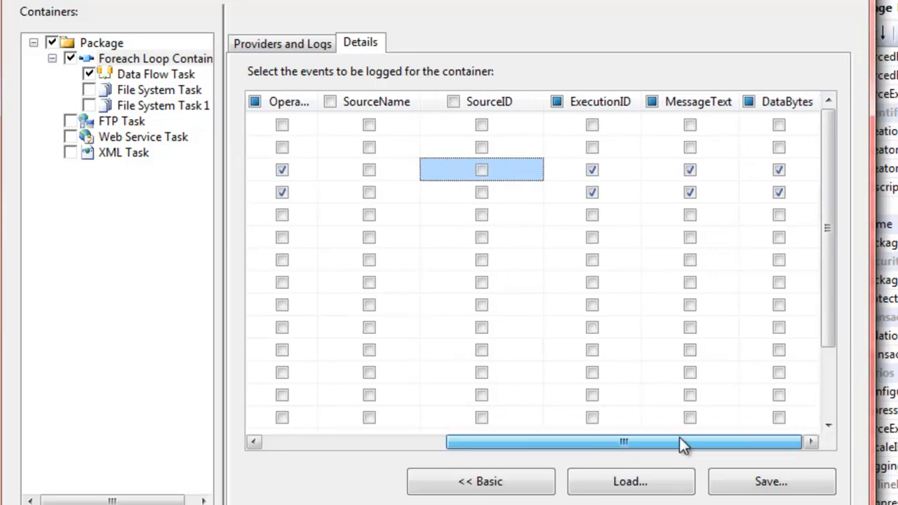
left_click(592, 170)
left_click(592, 192)
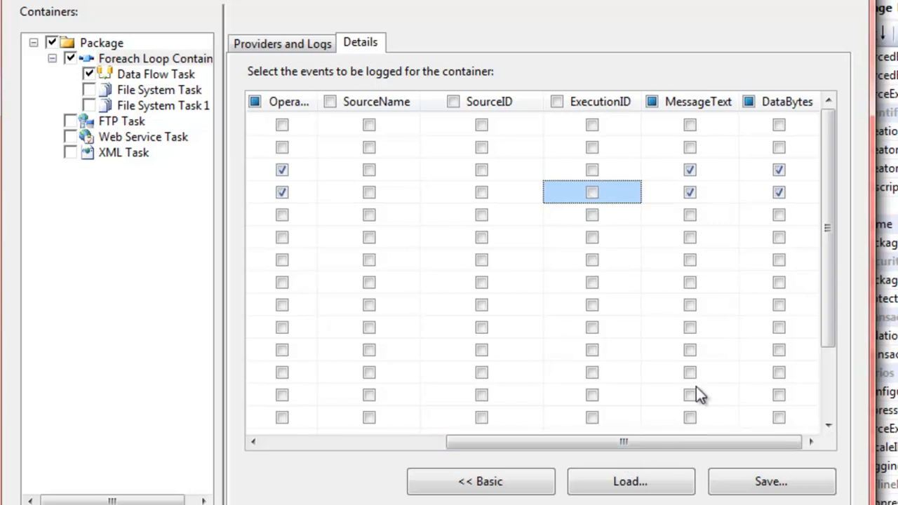
Step: Keep MessageText but exclude DataBytes for the fuzzy lookup and OnInformation events, and check the fields kept for logging
left_click(691, 171)
left_click(690, 193)
left_click(689, 172)
left_click(689, 194)
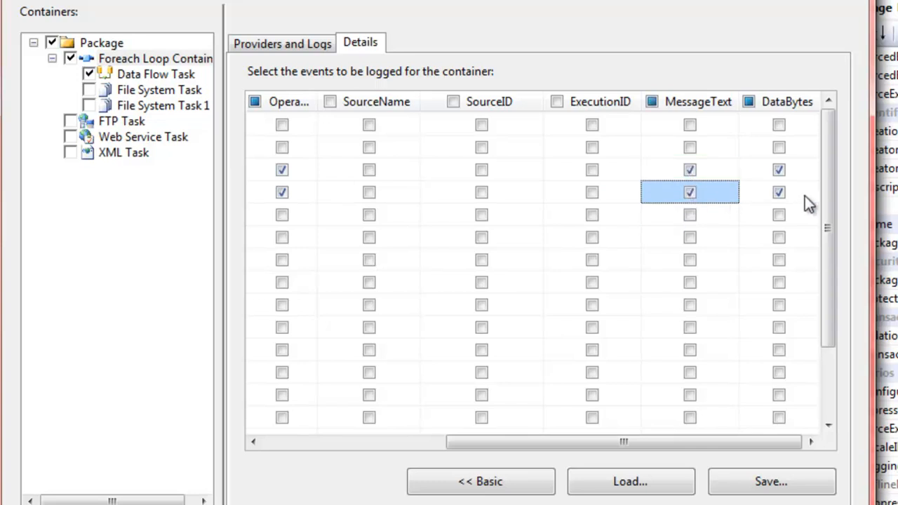
left_click(779, 169)
left_click(779, 192)
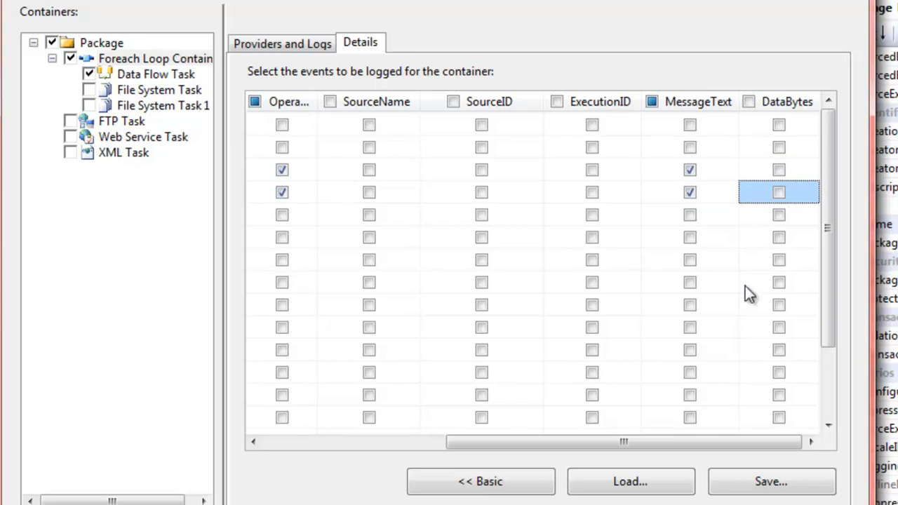
left_click(706, 431)
left_click_drag(552, 442, 455, 442)
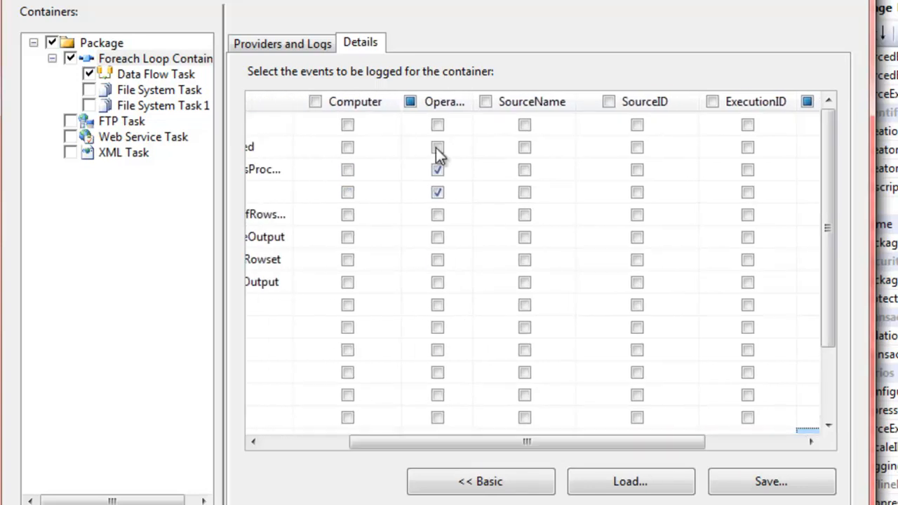
left_click_drag(492, 441, 618, 441)
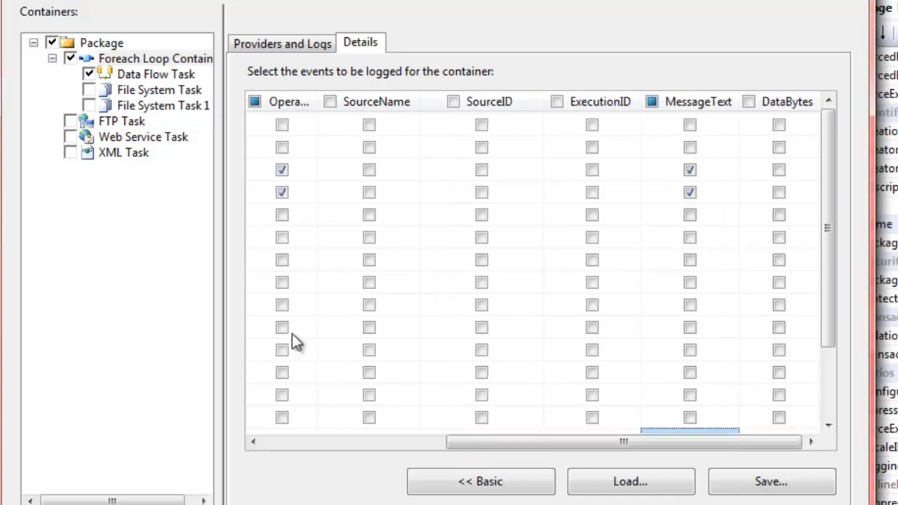
left_click(750, 492)
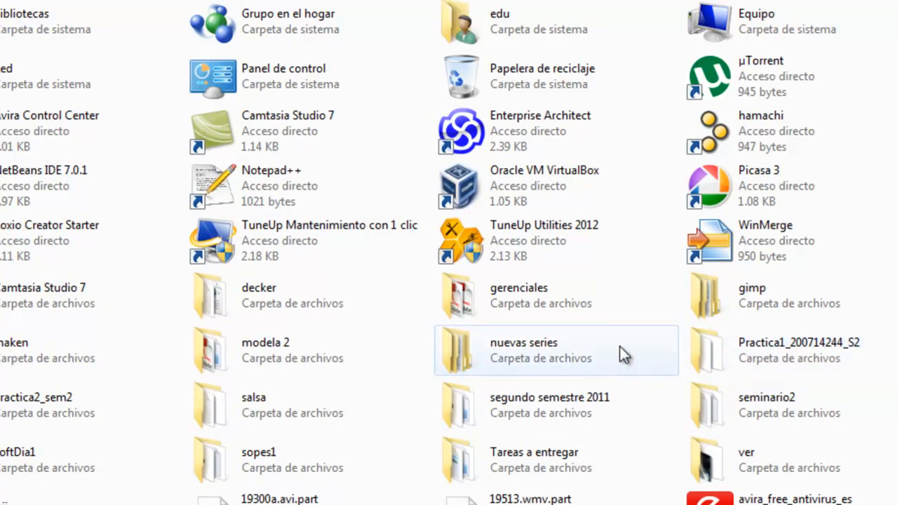
Step: In Windows Explorer, browse from the desktop to the practica2_sem2 folder and locate the log files in it
left_click(743, 345)
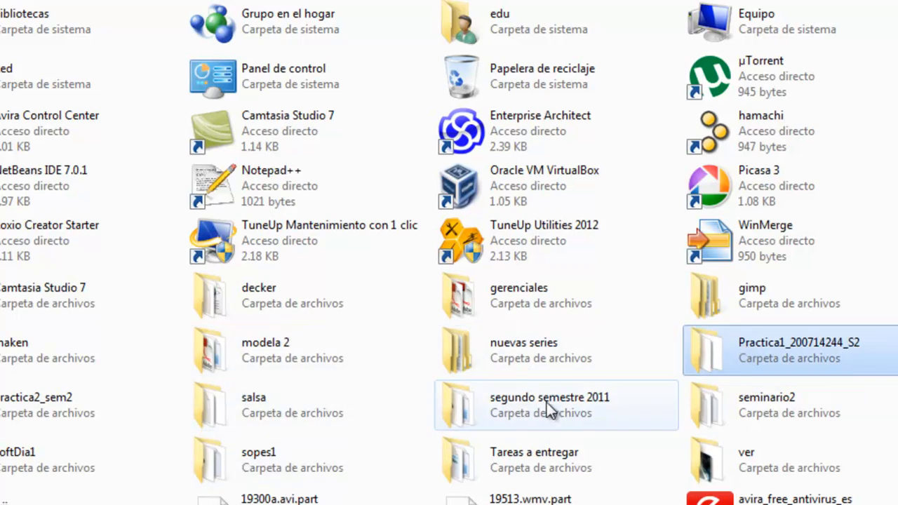
scroll(728, 315, "down", 2)
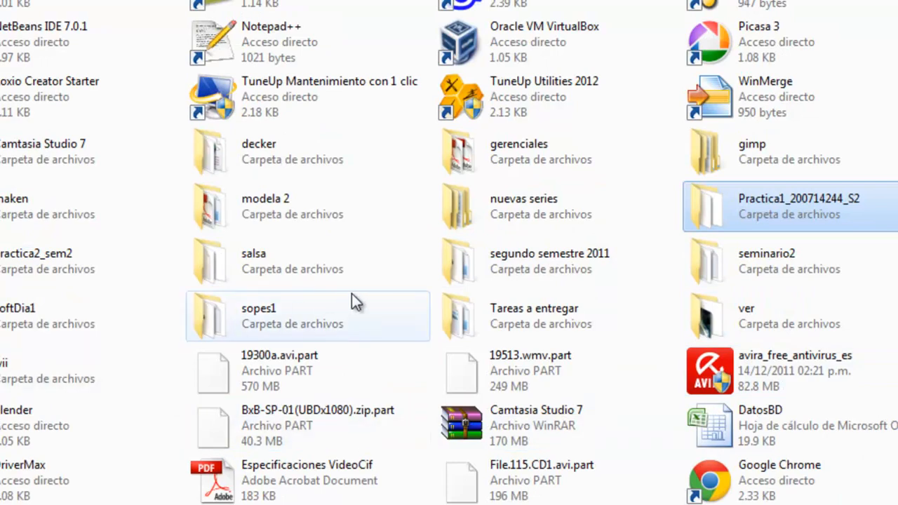
double_click(527, 266)
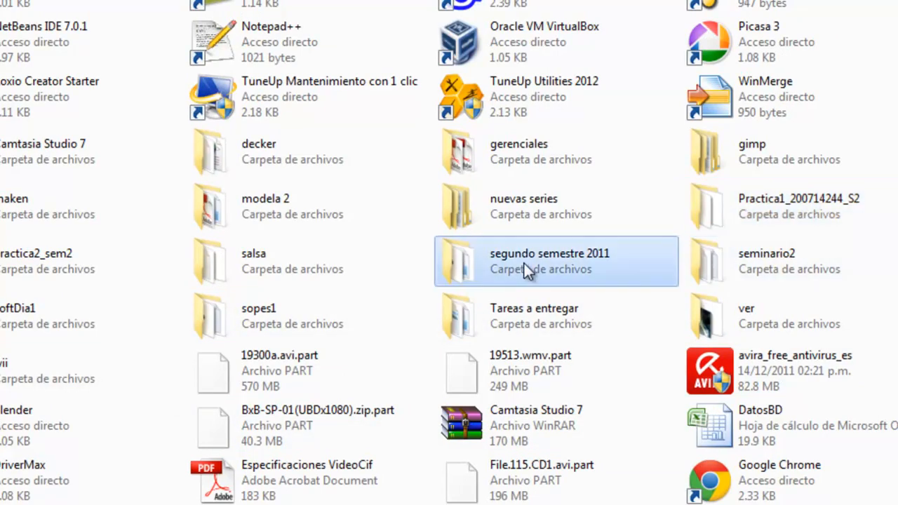
key("BackSpace")
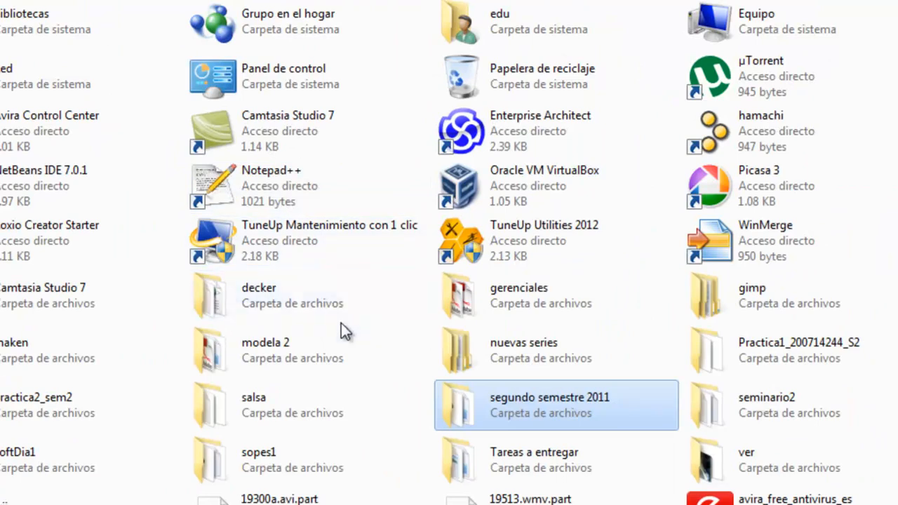
double_click(96, 407)
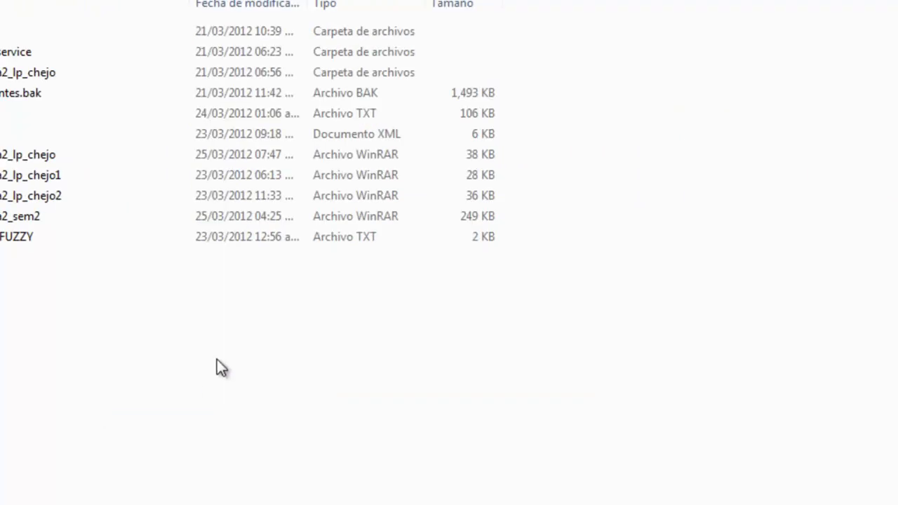
left_click(35, 133)
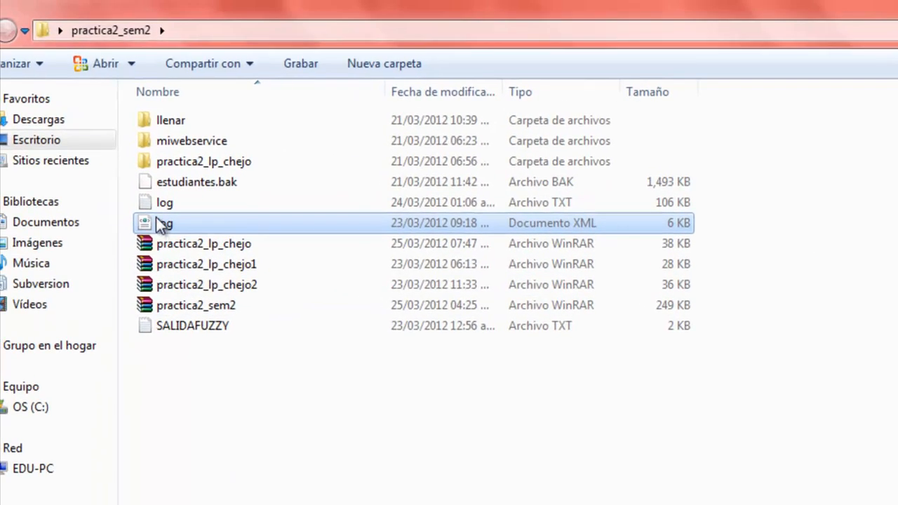
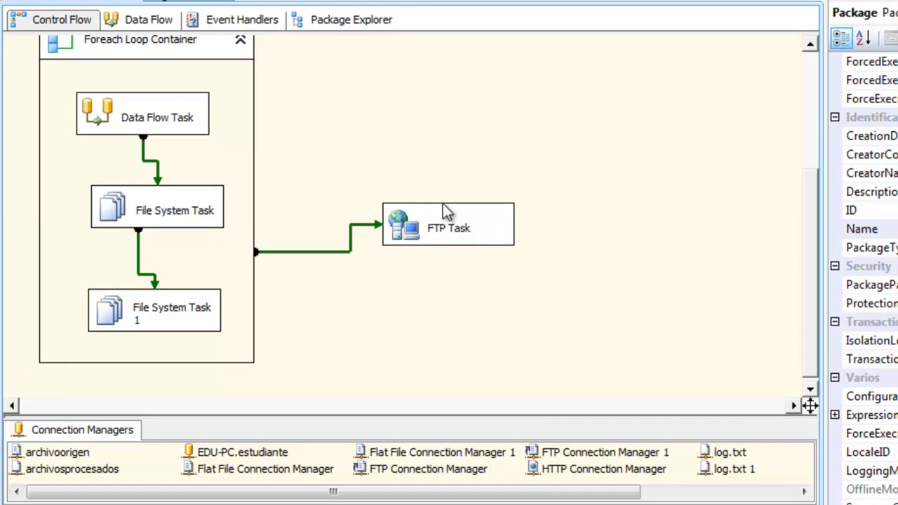
Step: Back in the SSIS package, review the FTP Task's connection setting and available FTP connections, then close its editor
double_click(464, 213)
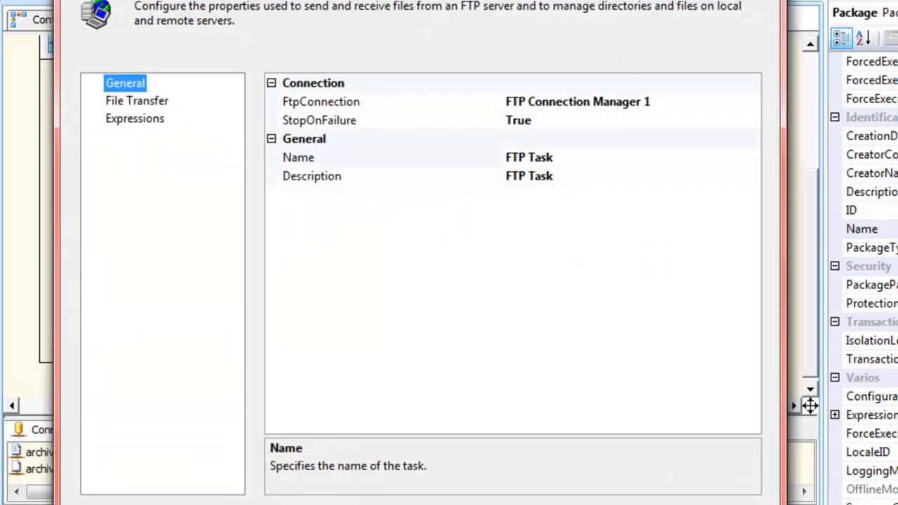
left_click(694, 102)
left_click(752, 103)
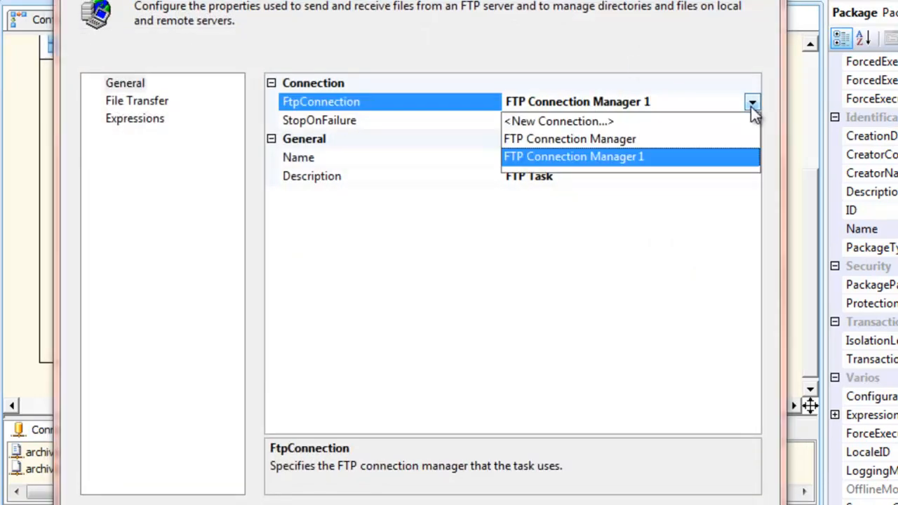
left_click(624, 102)
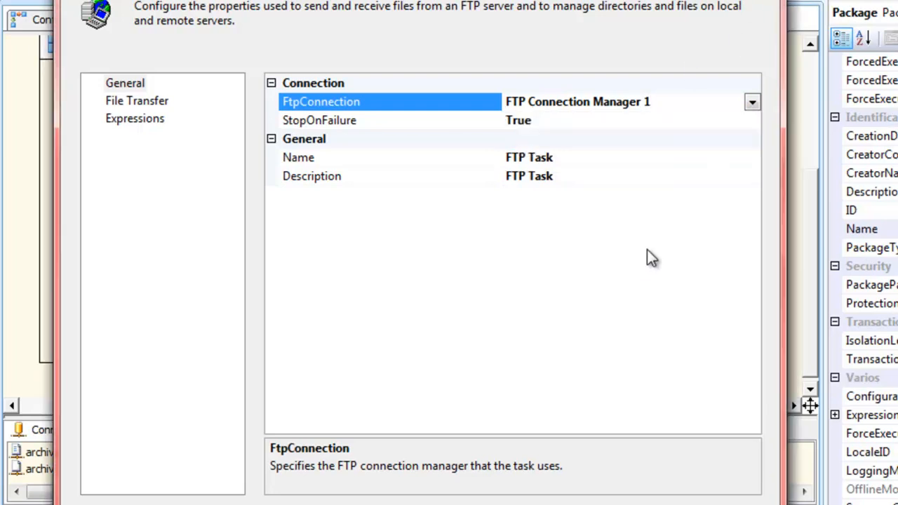
key("Return")
left_click(642, 311)
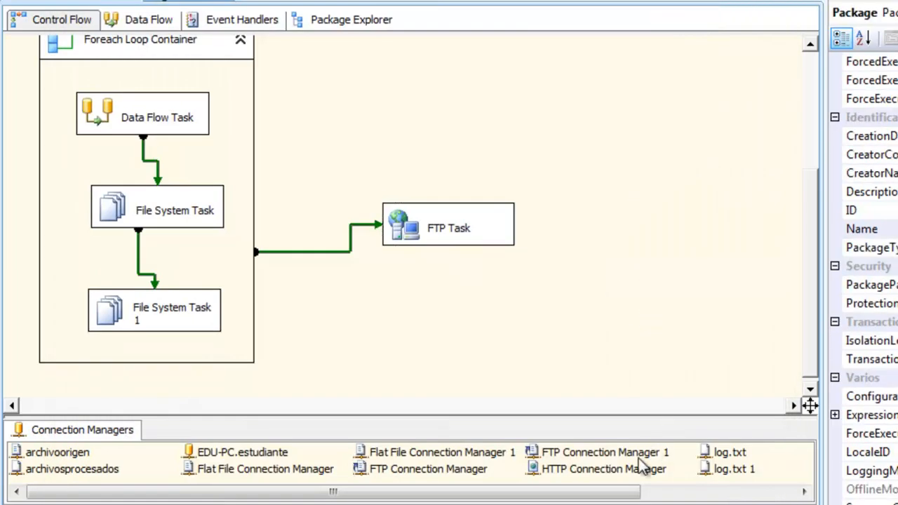
Step: Open FTP Connection Manager 1 for editing and review its server name and user name
right_click(643, 457)
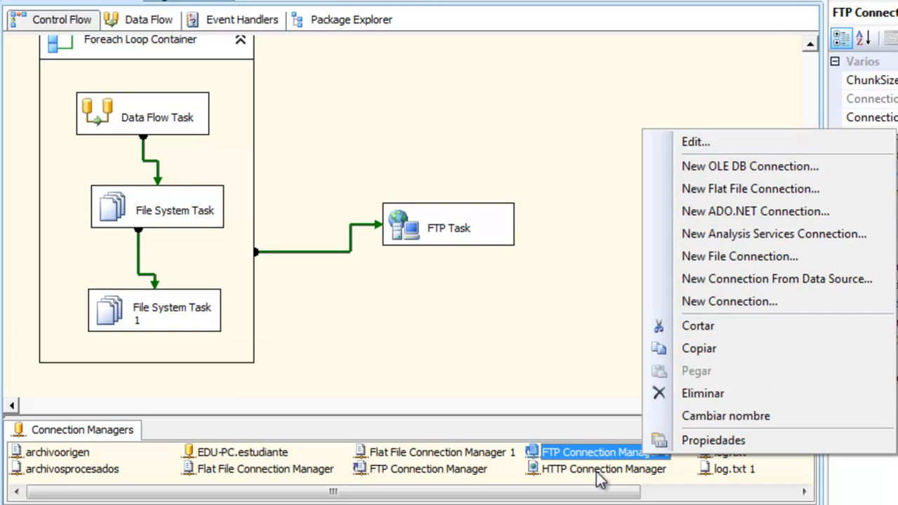
left_click(703, 146)
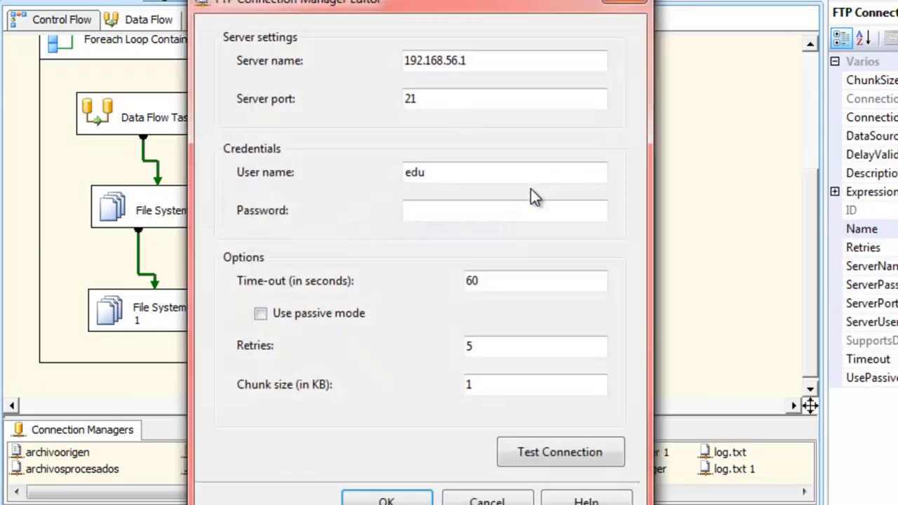
left_click_drag(527, 62, 401, 66)
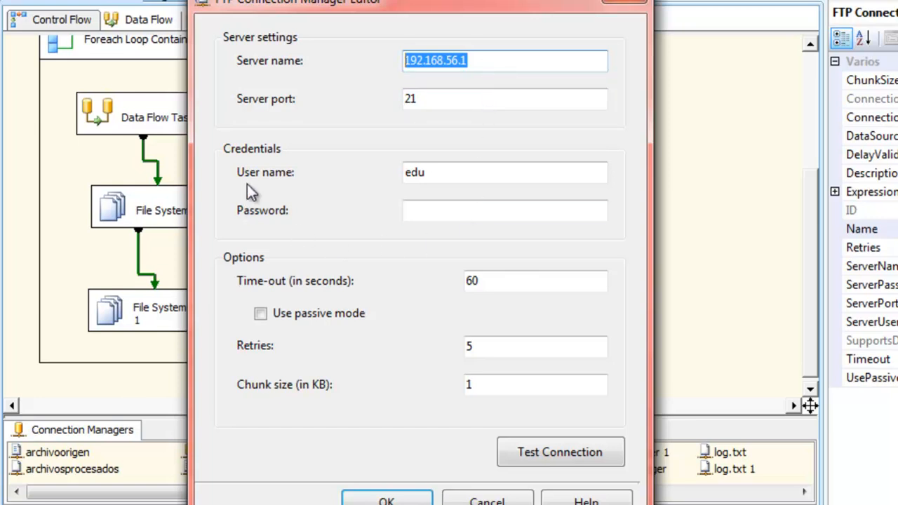
left_click_drag(444, 174, 363, 182)
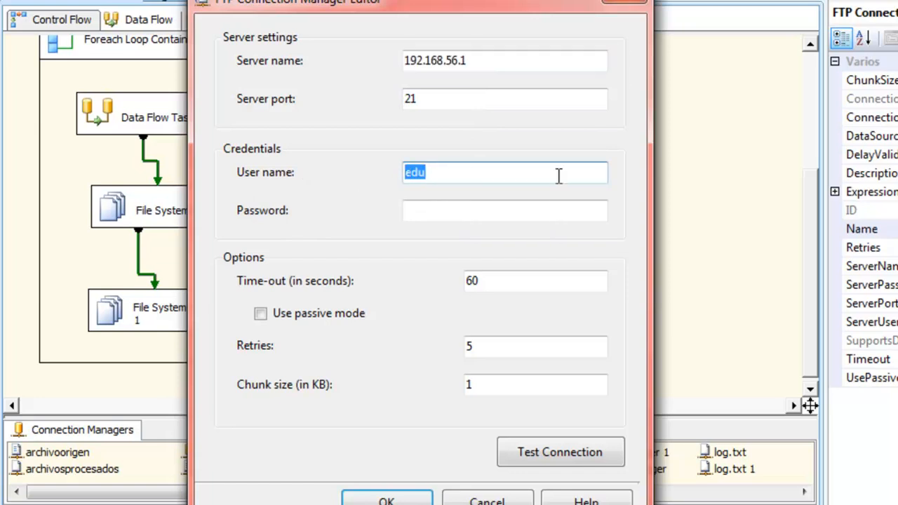
Step: Enter the FTP account password, test the connection, and close the connection editor without saving
left_click(530, 210)
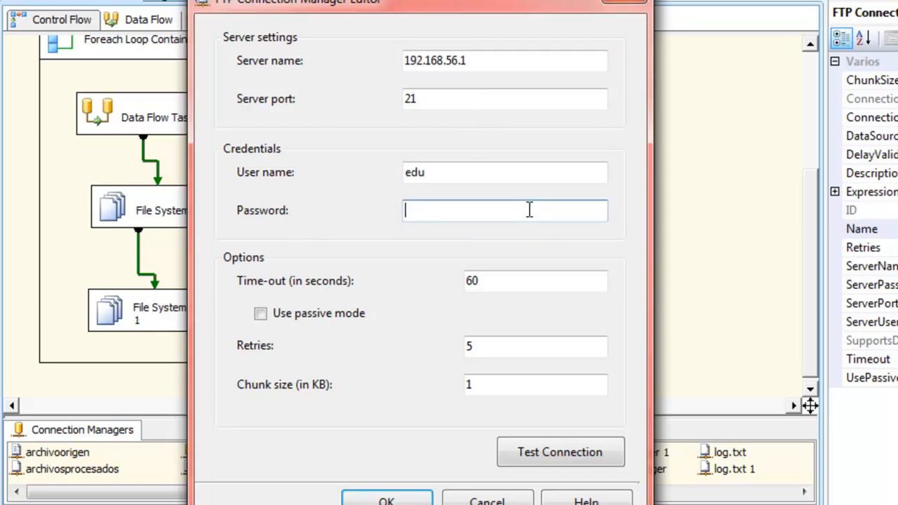
type("***************")
left_click(560, 458)
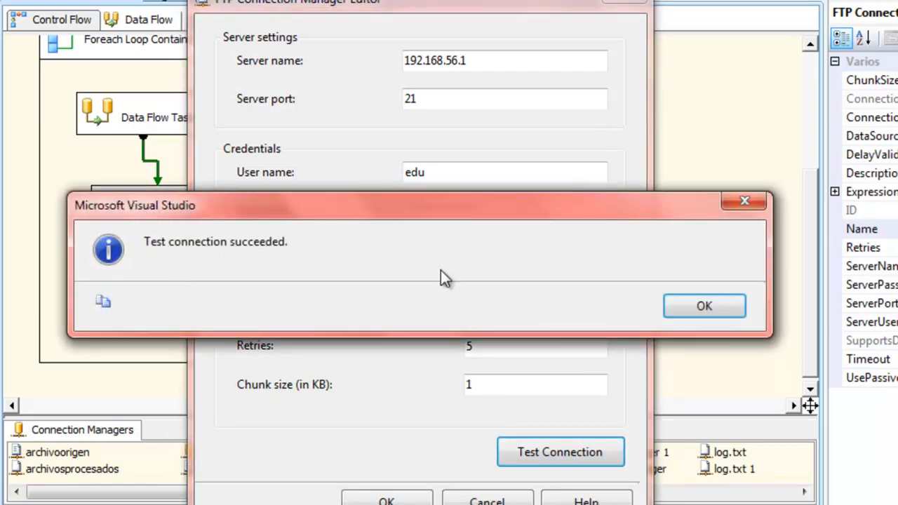
left_click(711, 315)
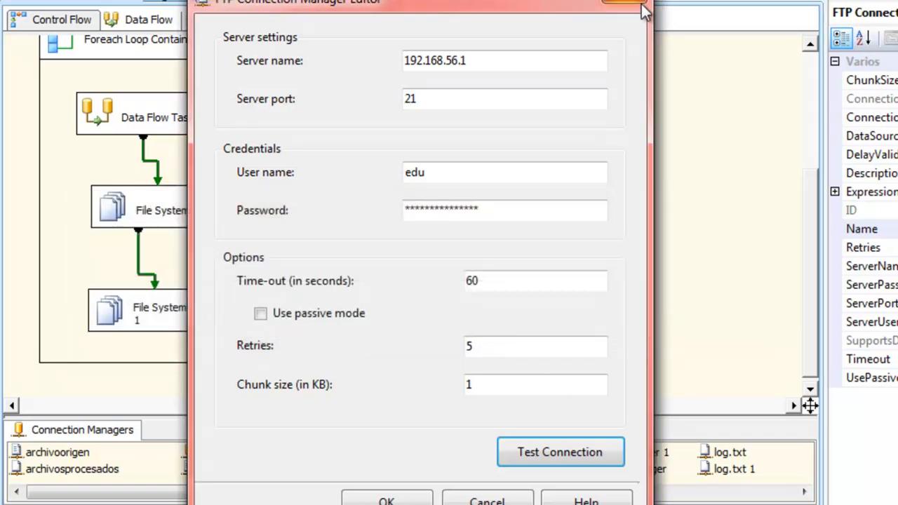
left_click(642, 5)
Step: Open the FTP Task's editor and review its file transfer settings, including the file connections available for LocalPath
double_click(503, 208)
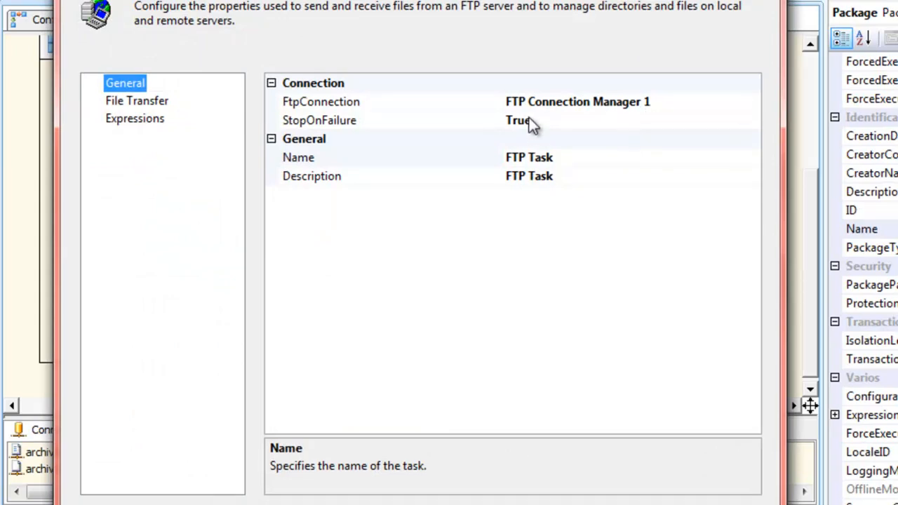
mouse_move(492, 1)
left_mouse_down()
mouse_move(611, 2)
mouse_move(501, 1)
left_mouse_up()
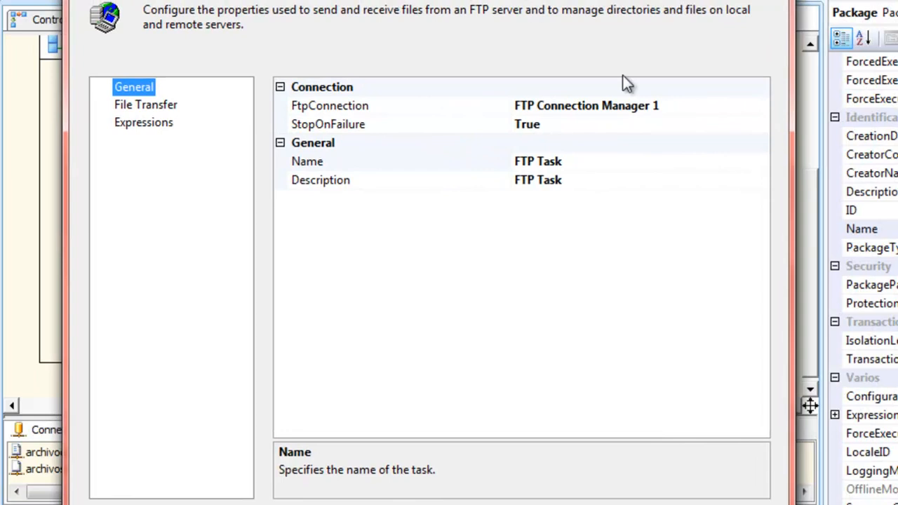
left_click(167, 105)
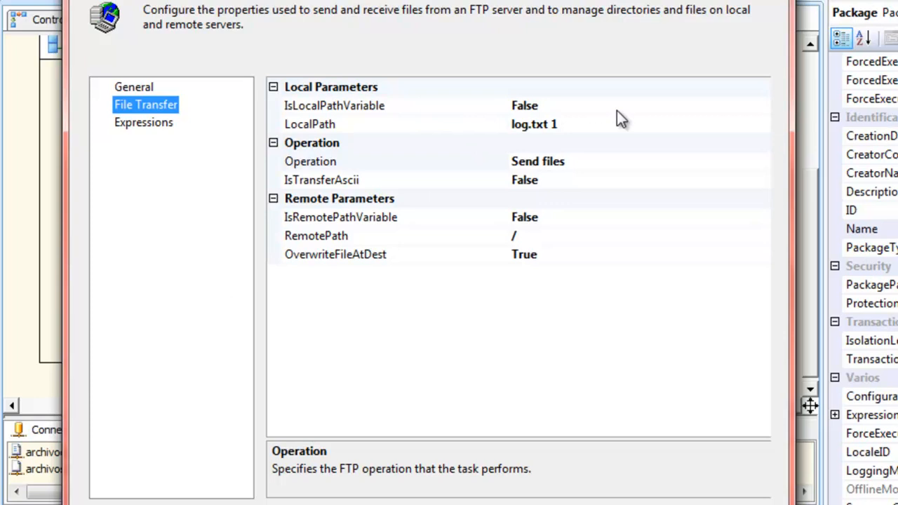
left_click(399, 124)
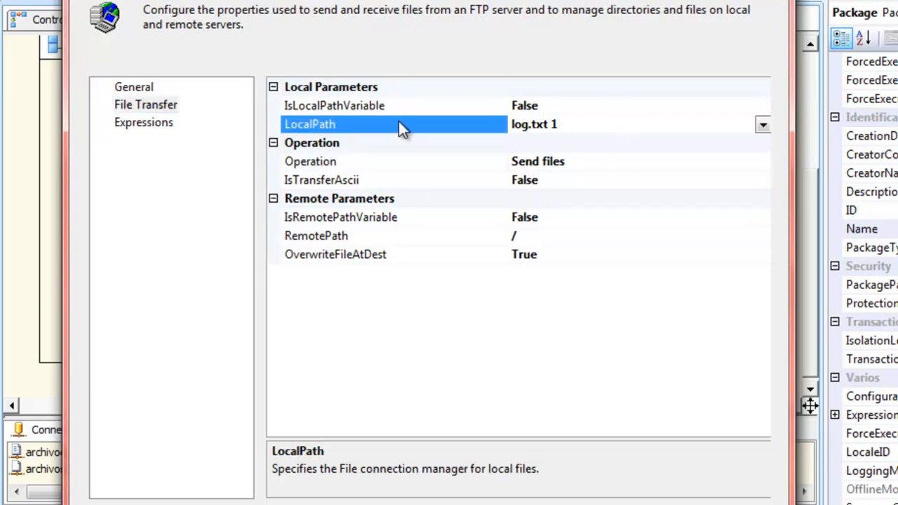
left_click(764, 125)
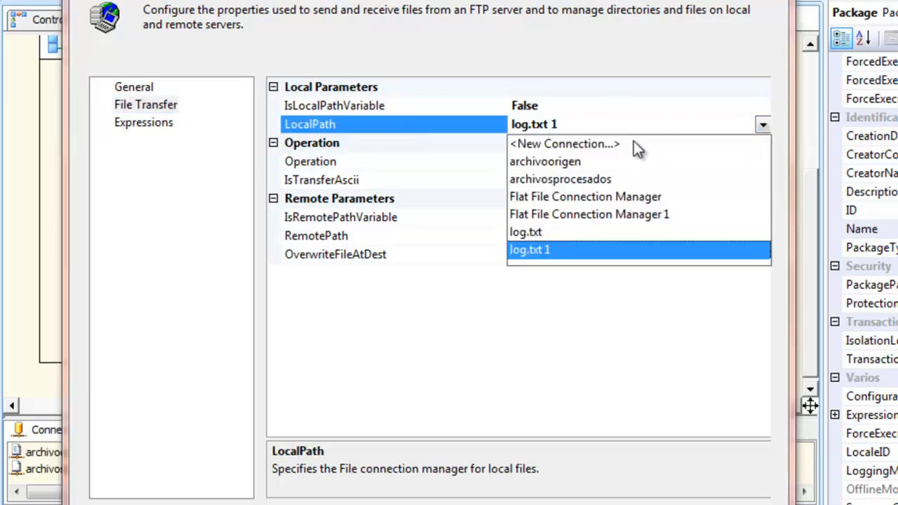
left_click(748, 4)
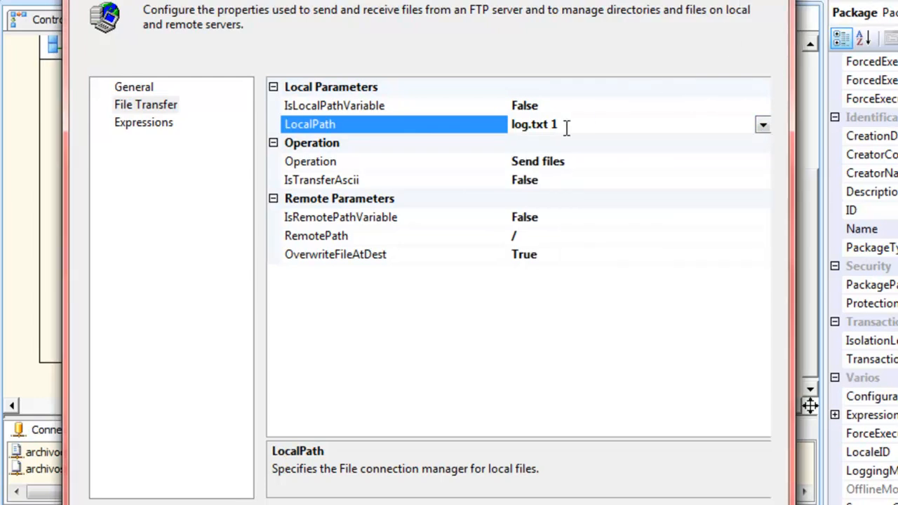
left_click_drag(567, 126, 507, 124)
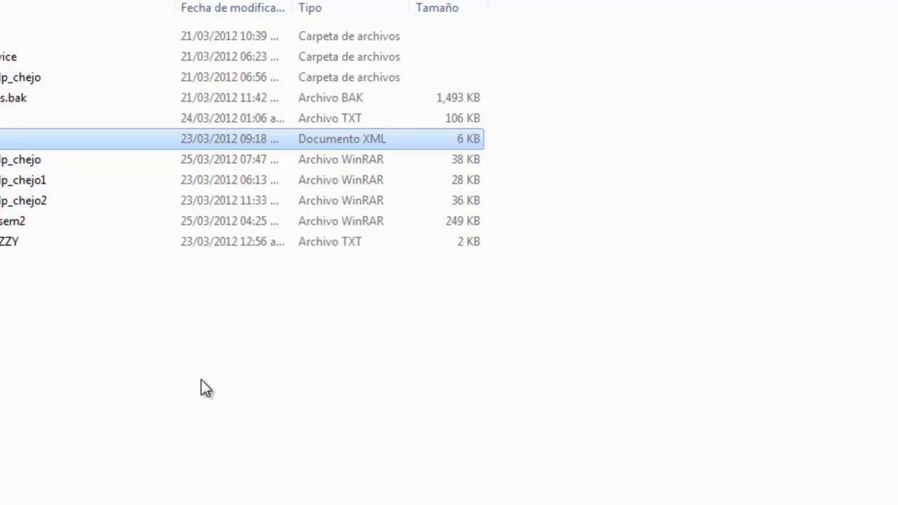
Step: Check the log file in its folder, then review the FTP Task's Expressions, File Transfer and General settings and close the editor
key("Up")
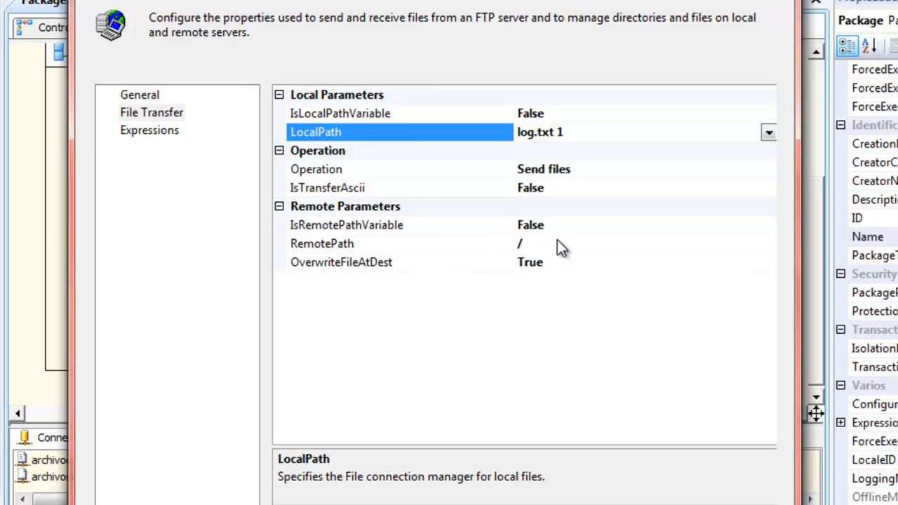
left_click(159, 133)
left_click(272, 116)
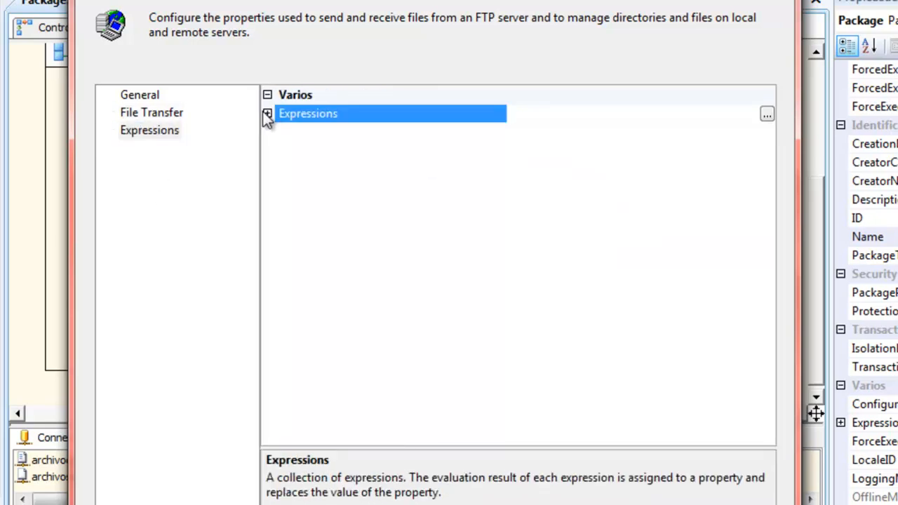
left_click(157, 116)
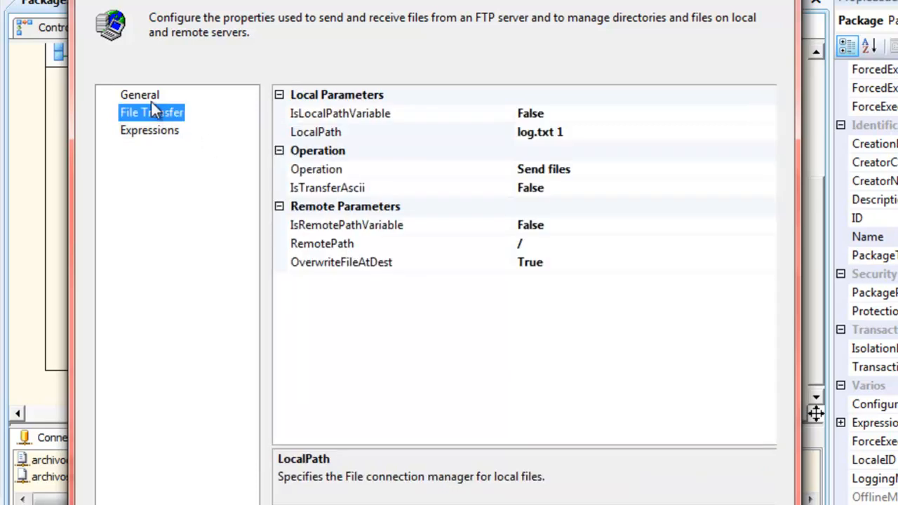
left_click(149, 98)
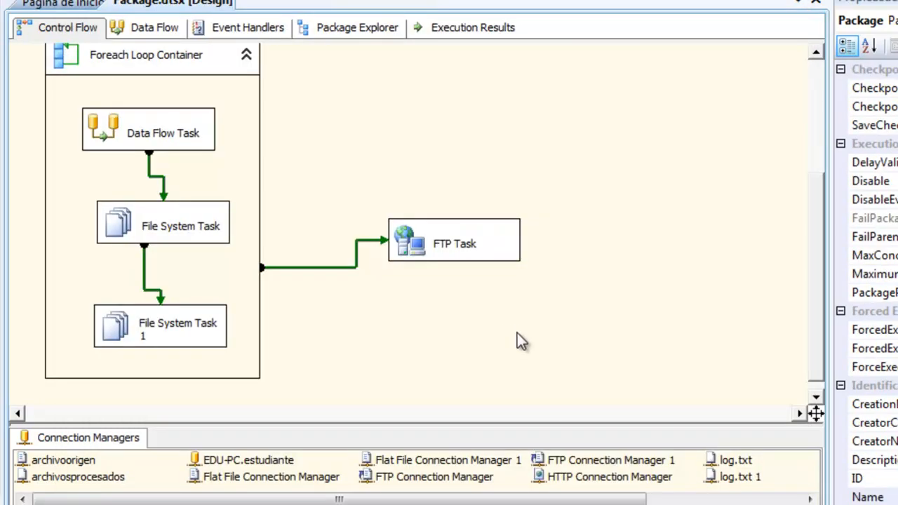
Step: In Windows Explorer, go to drive C:, open the archivos folder and select the source files in it
scroll(398, 287, "up", 5)
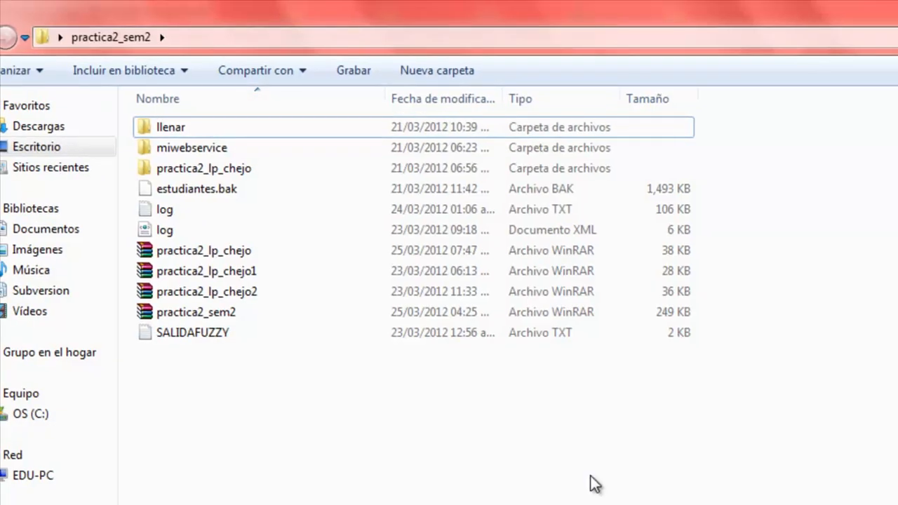
left_click(23, 418)
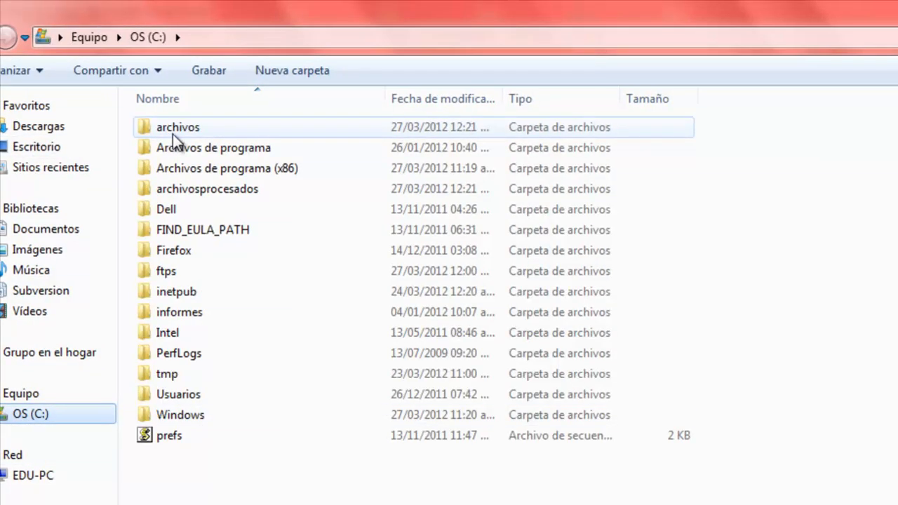
double_click(173, 131)
left_click_drag(218, 253, 167, 129)
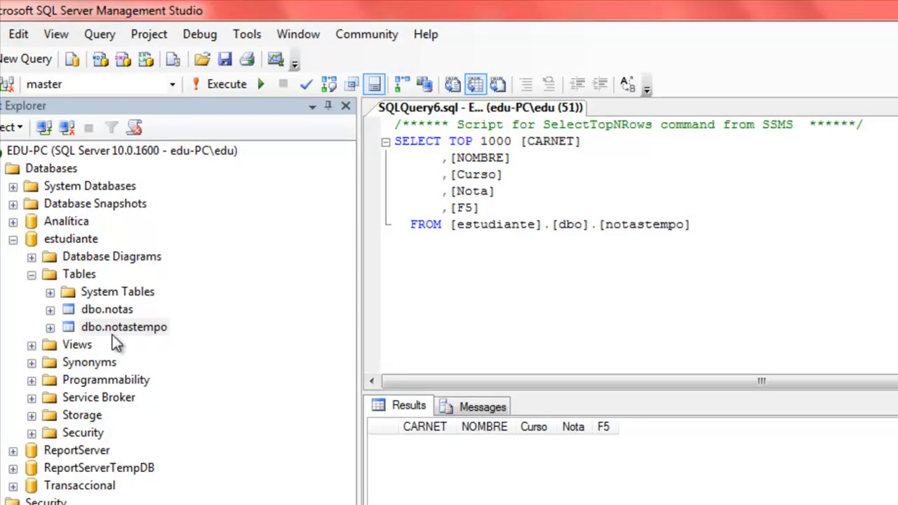
Step: In SQL Server Management Studio, select the top 1000 rows of dbo.notas in the estudiante database and look through them
left_click(116, 331)
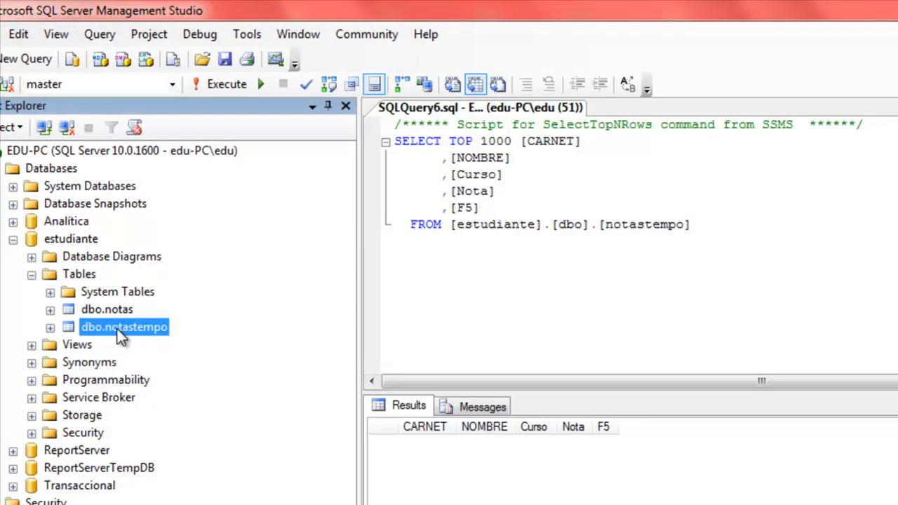
right_click(118, 329)
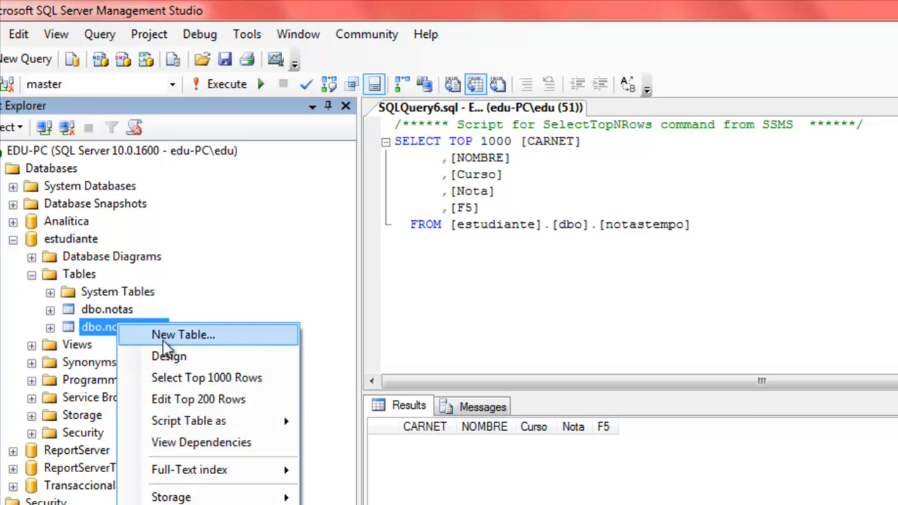
left_click(244, 276)
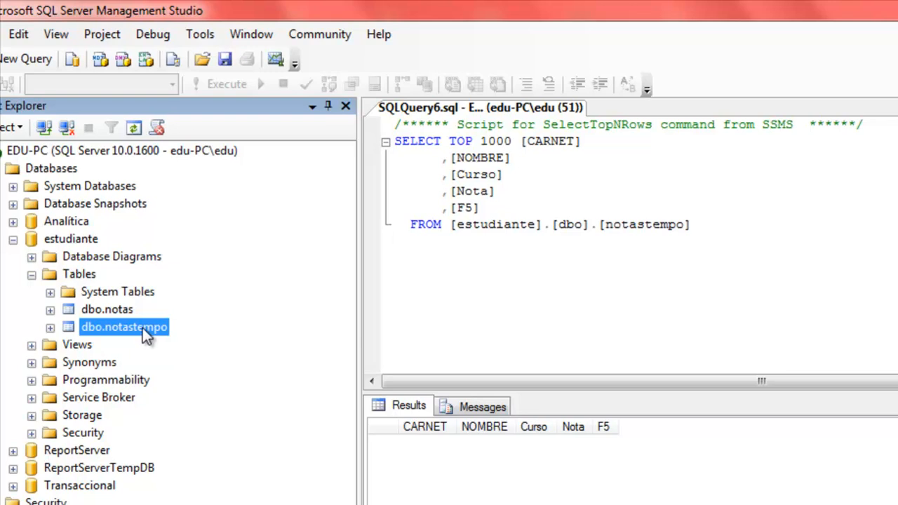
right_click(120, 312)
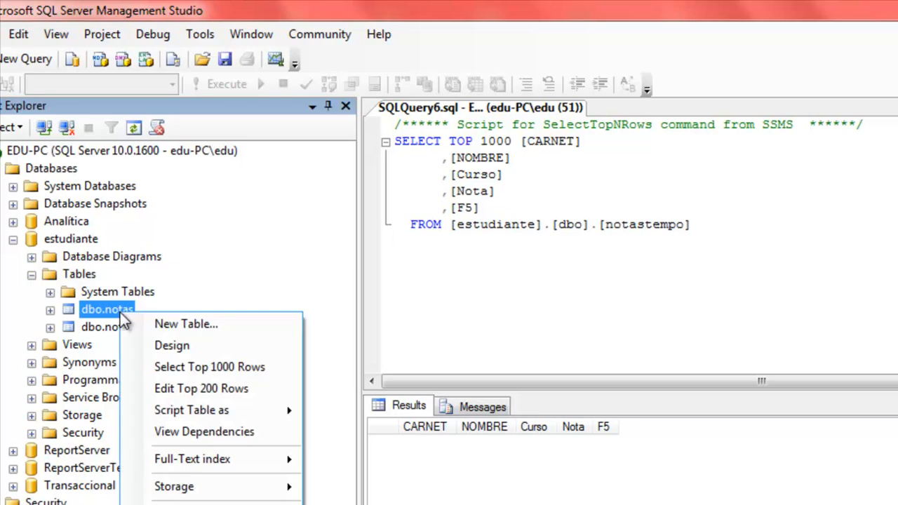
left_click(209, 367)
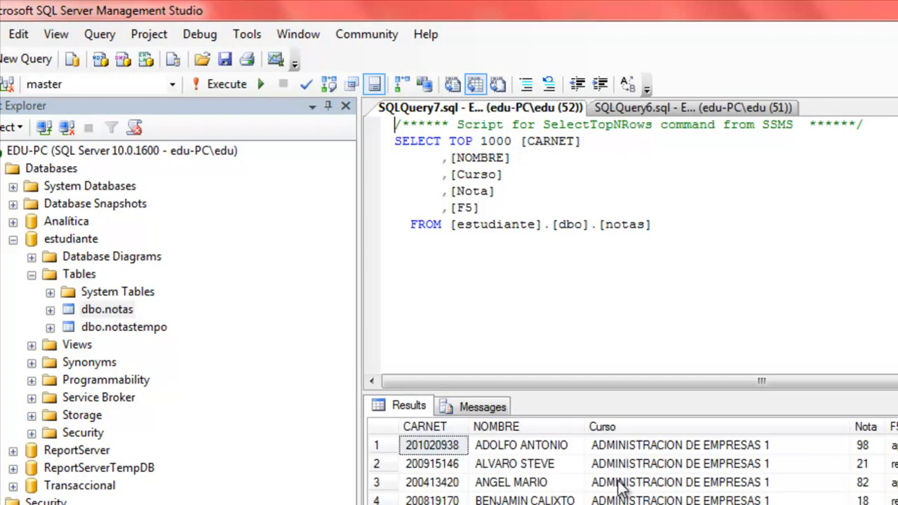
scroll(622, 484, "down", 5)
scroll(622, 470, "down", 20)
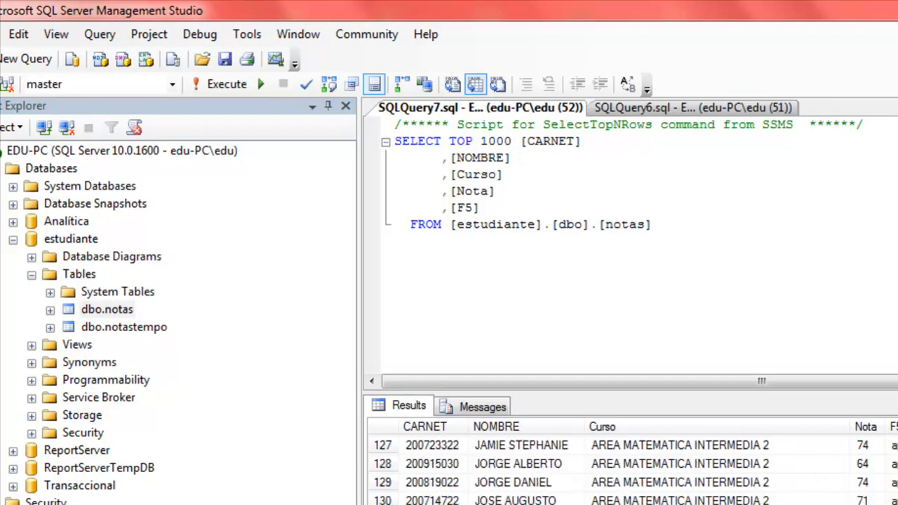
scroll(622, 471, "up", 5)
scroll(621, 470, "up", 20)
scroll(622, 470, "down", 20)
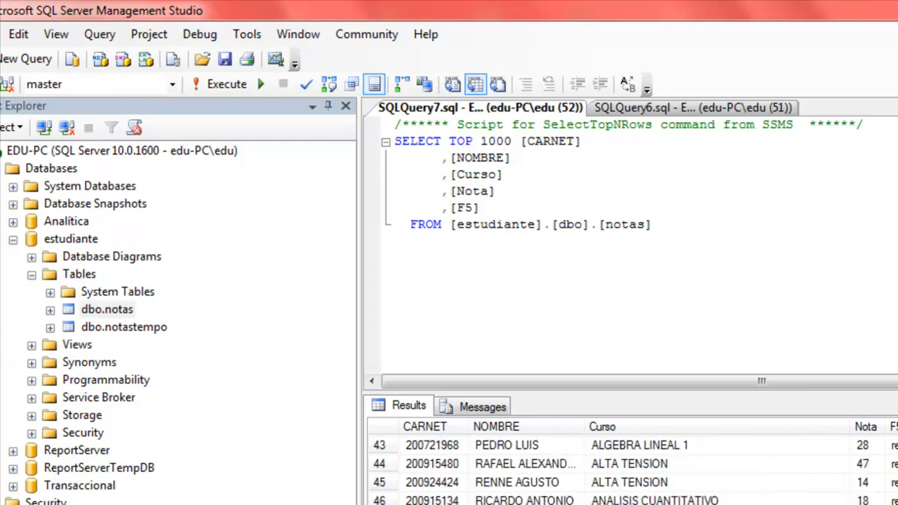
scroll(622, 470, "up", 20)
Step: Select the top 1000 rows of the dbo.notastempo table in the estudiante database
left_click(123, 328)
right_click(123, 329)
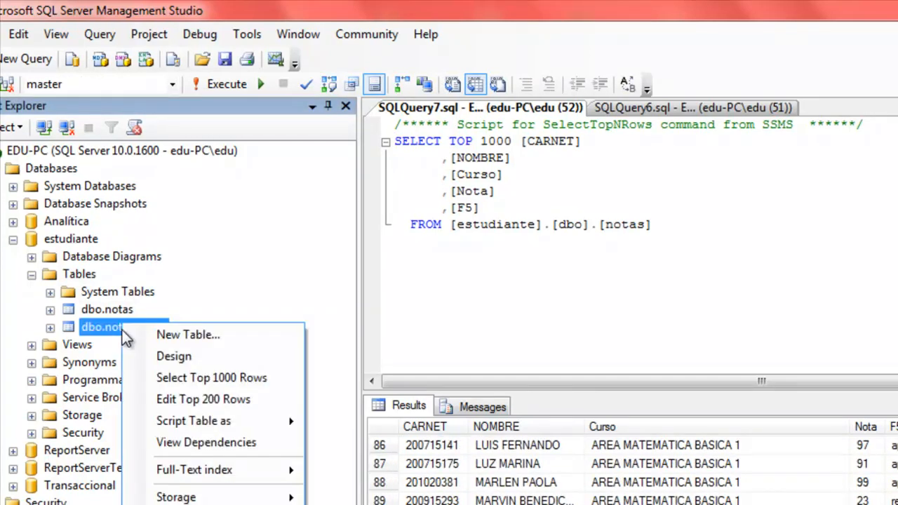
left_click(241, 379)
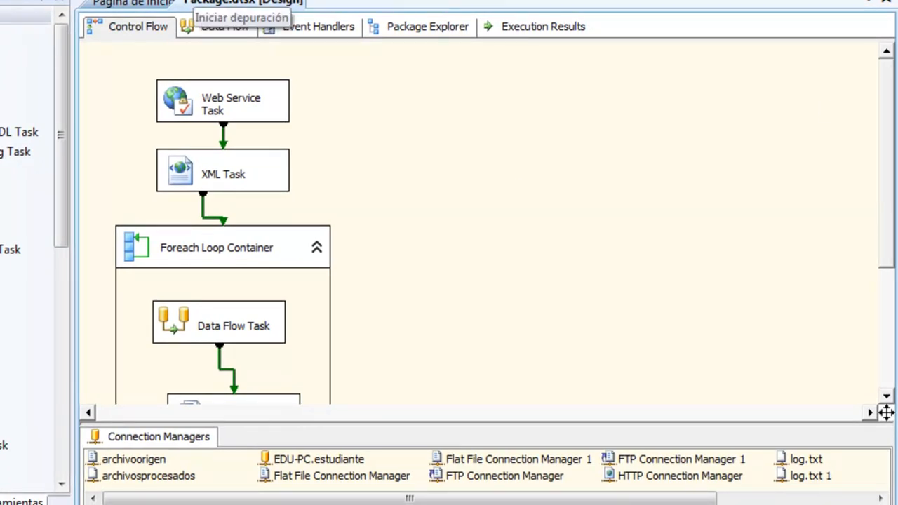
Step: Back in the SSIS project, run the package in debug mode and check the execution status of its tasks
key("F5")
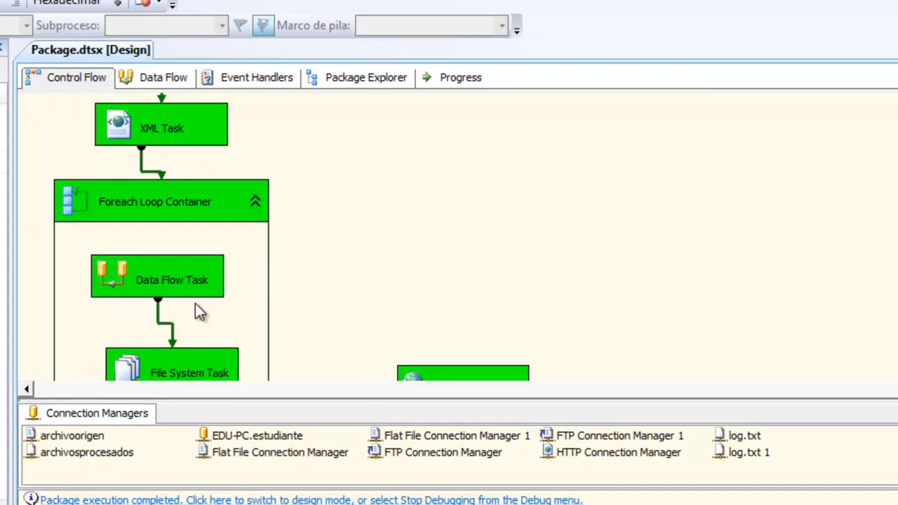
scroll(362, 229, "down", 3)
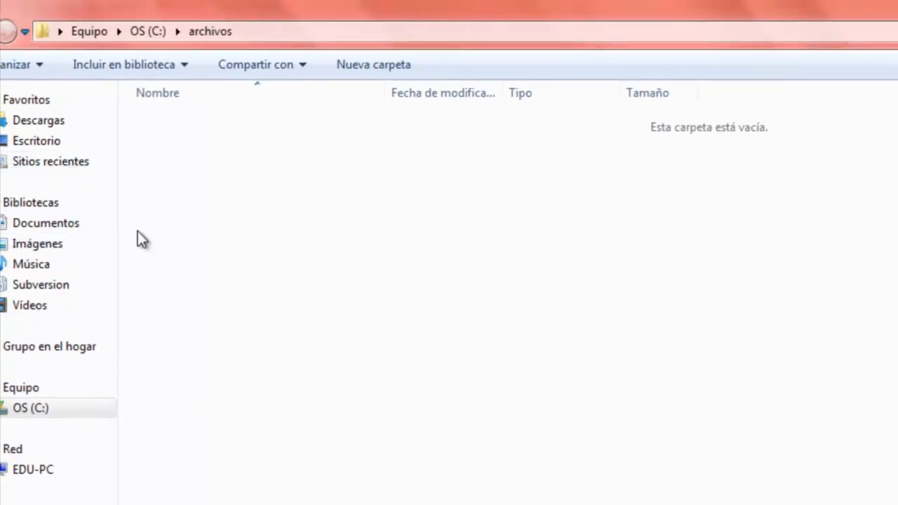
Step: In Windows Explorer, check the C:\archivos folder, then open the archivosprocesados folder on drive C: to inspect the processed files
left_click(262, 30)
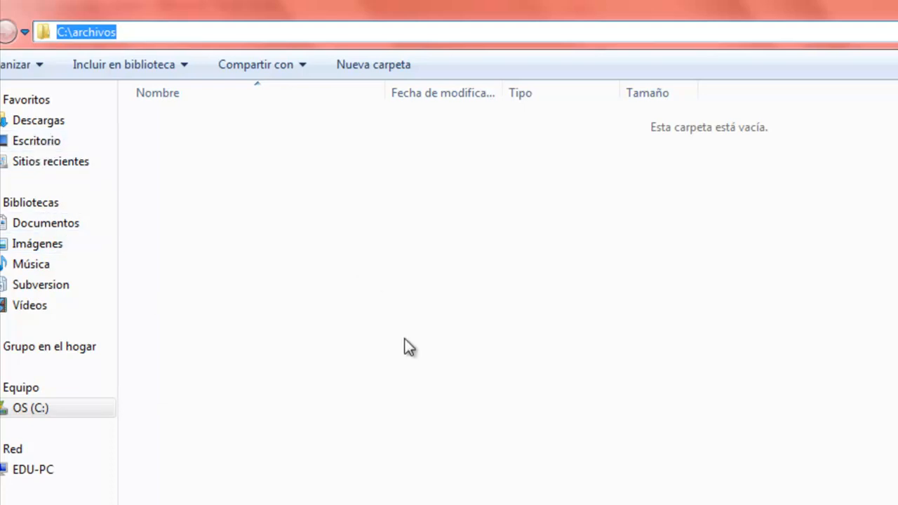
key("alt+Up")
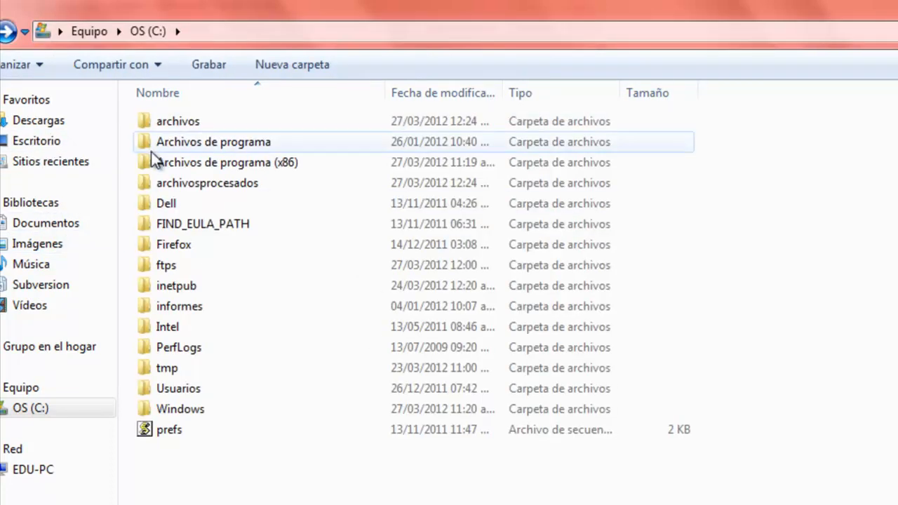
double_click(194, 182)
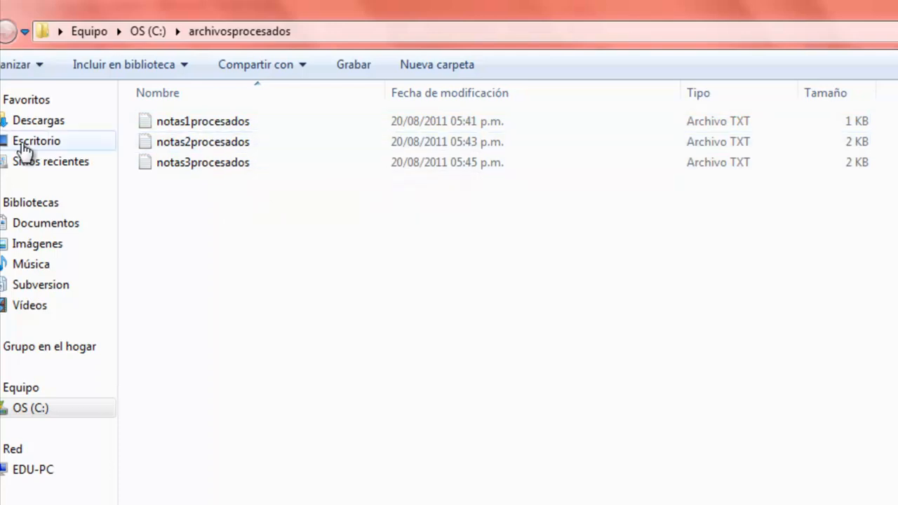
Step: Go to the ftps folder on drive C: and open its log.txt file in Notepad++
key("BackSpace")
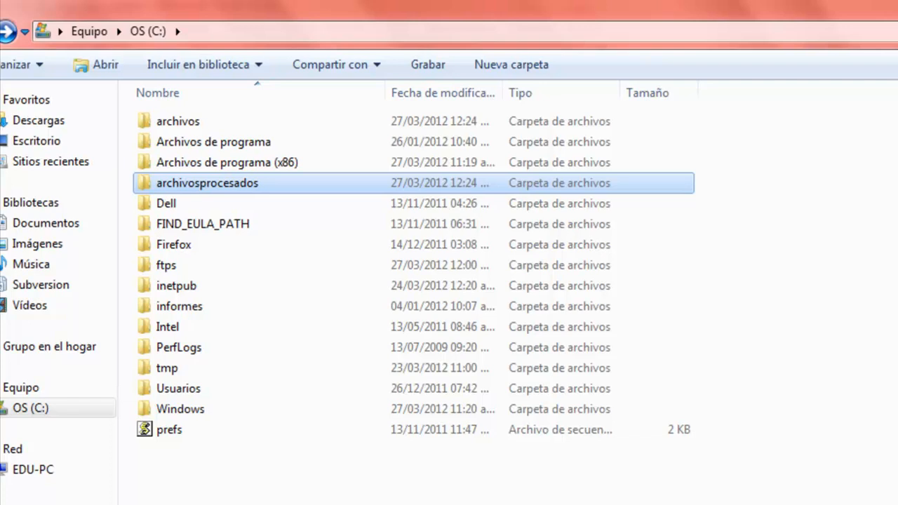
left_click(177, 270)
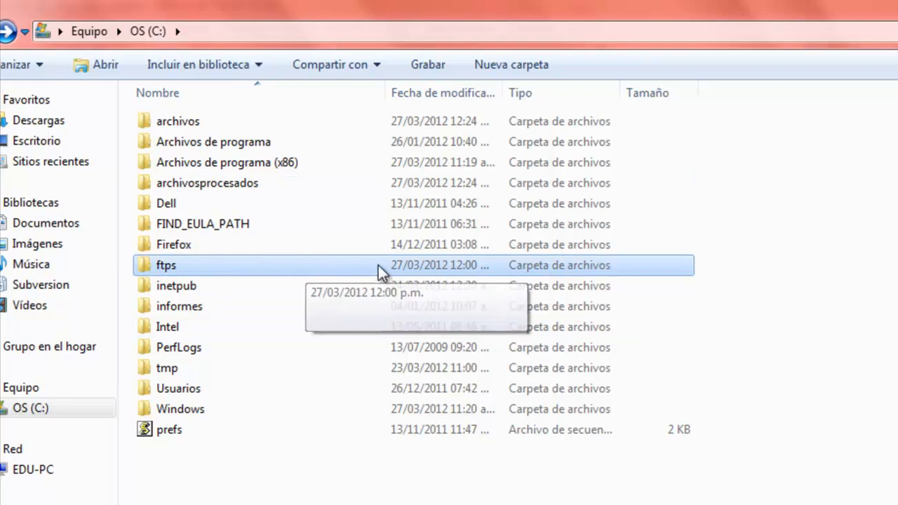
double_click(234, 267)
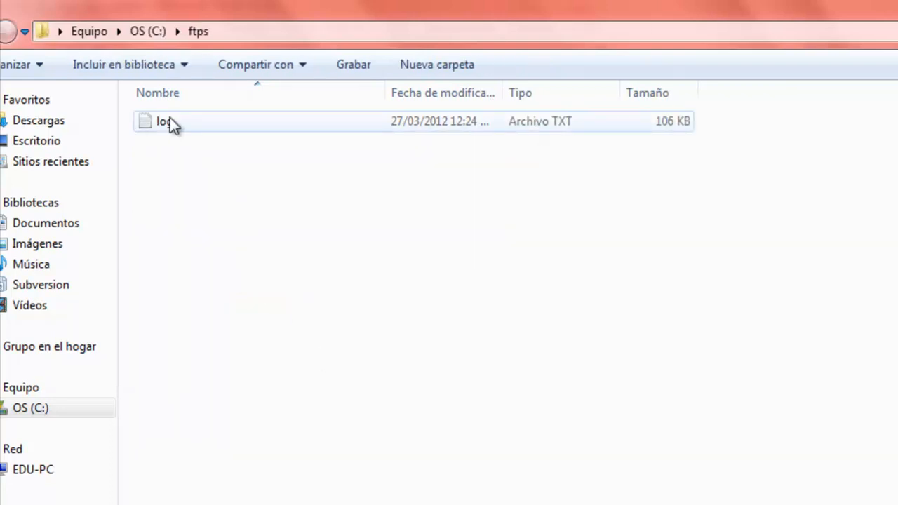
double_click(249, 128)
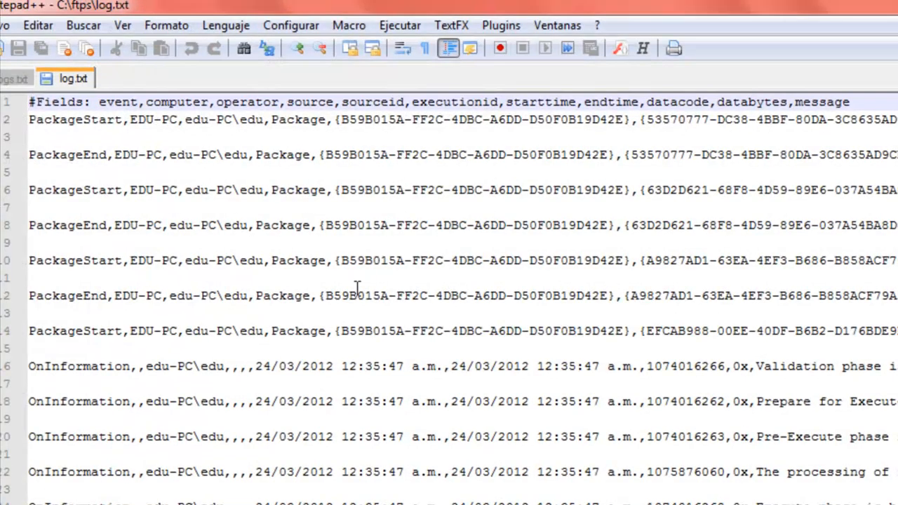
key("super+Down")
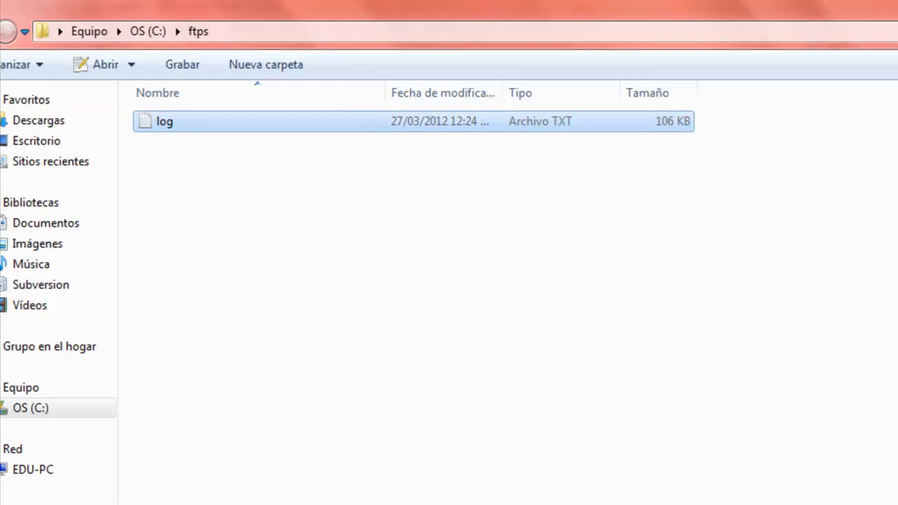
key("alt+Tab")
key("super+Down")
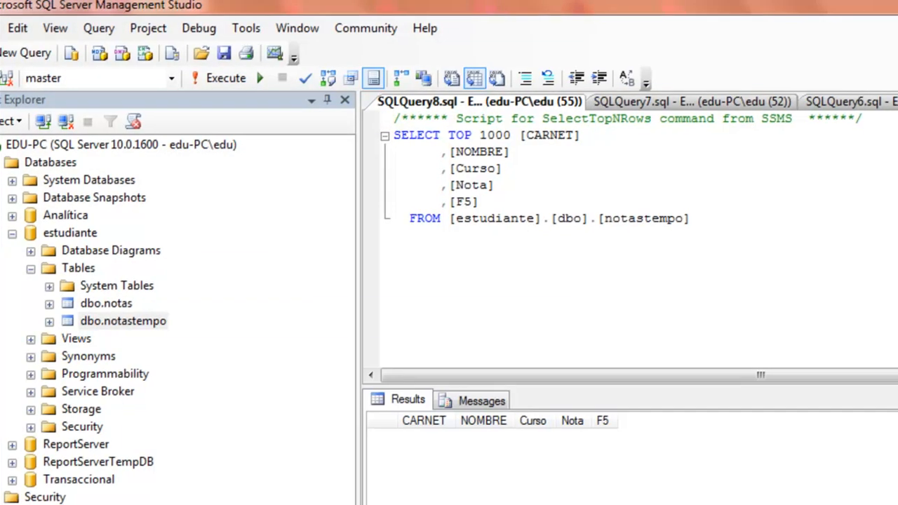
key("super+Down")
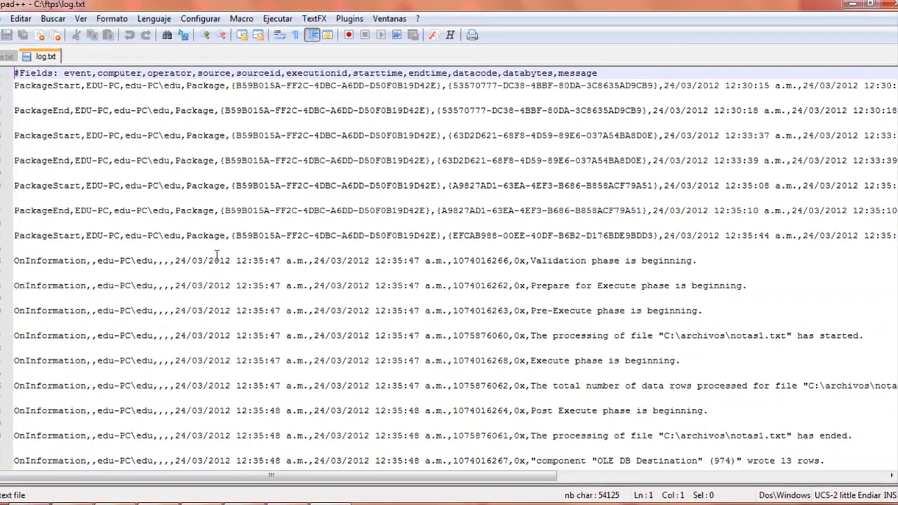
Step: Examine the log.txt entries for their timestamps, the processed files notas1.txt and notas2.txt, and the rows written
scroll(168, 185, "down", 3)
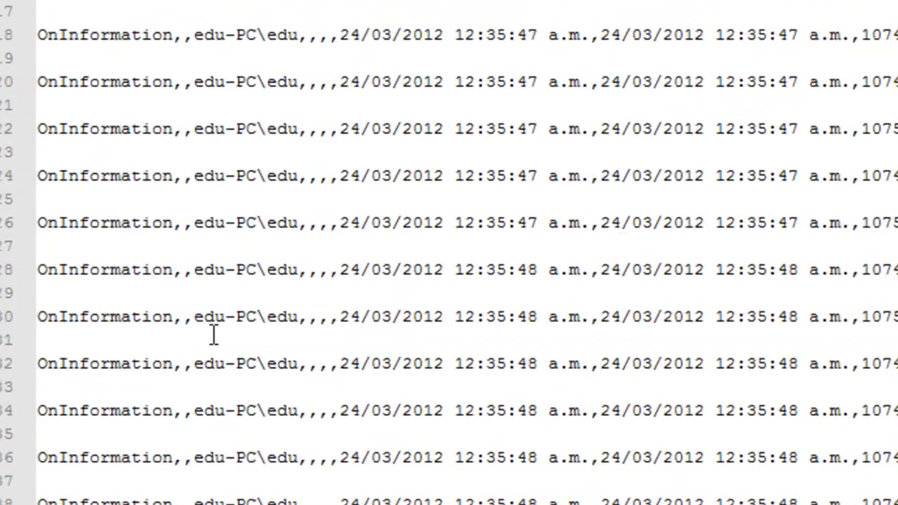
double_click(218, 318)
left_click(316, 319)
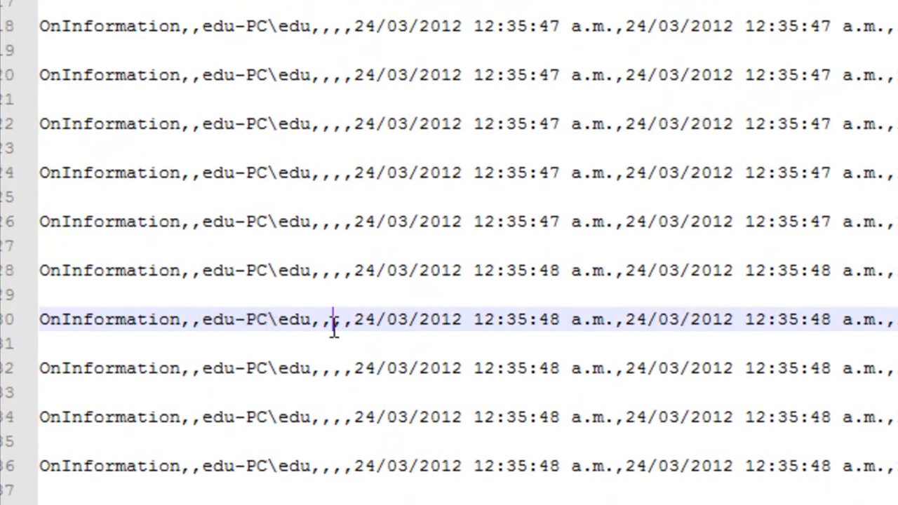
left_click_drag(355, 320, 560, 324)
left_click_drag(636, 321, 861, 321)
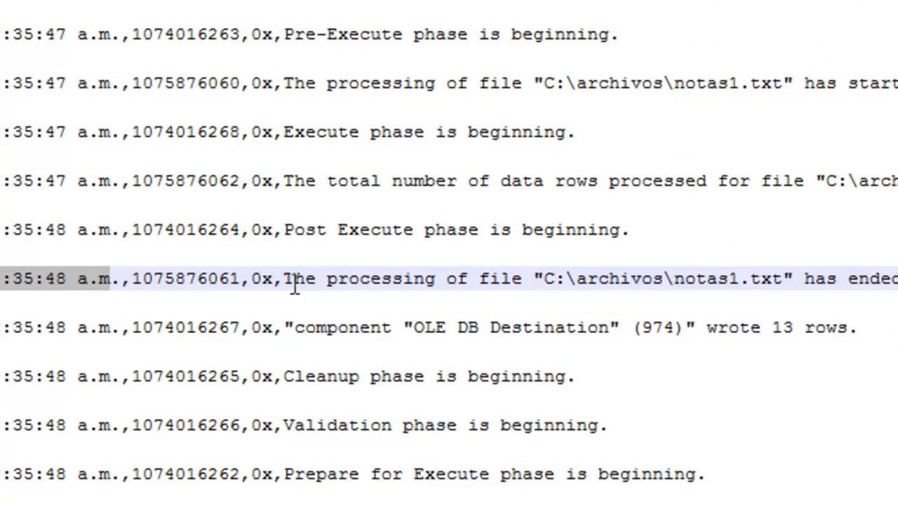
left_click_drag(292, 288, 436, 286)
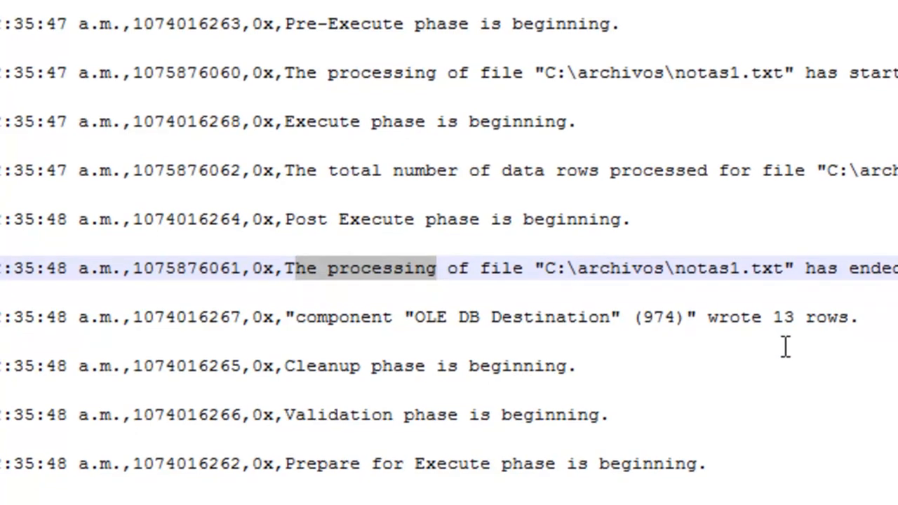
left_click_drag(796, 441, 548, 441)
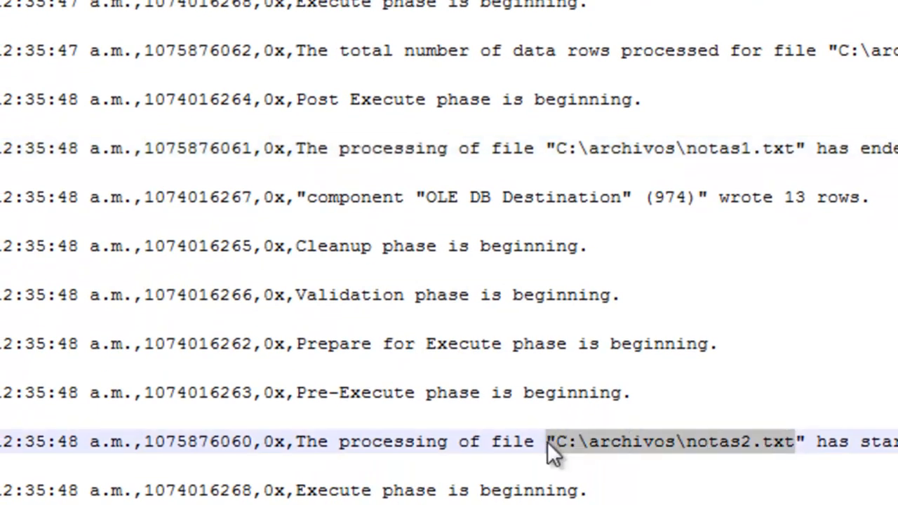
scroll(659, 257, "down", 3)
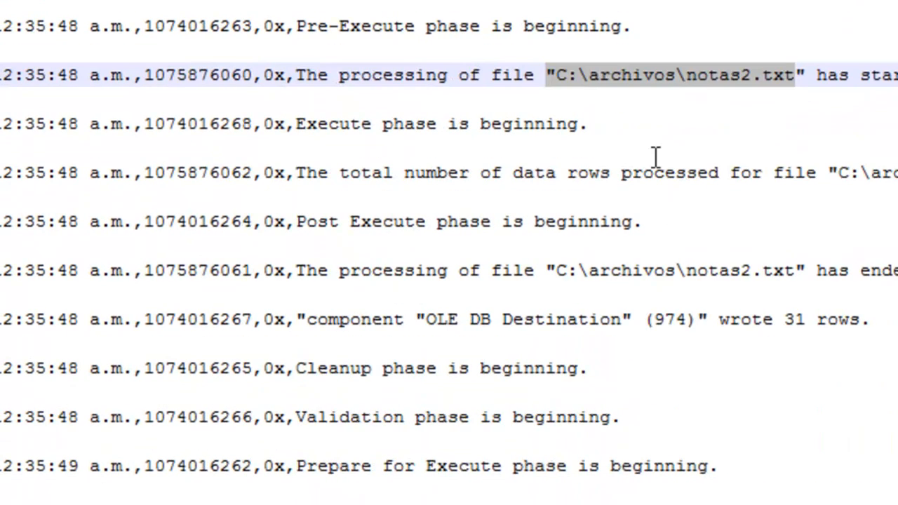
left_click_drag(775, 296, 849, 302)
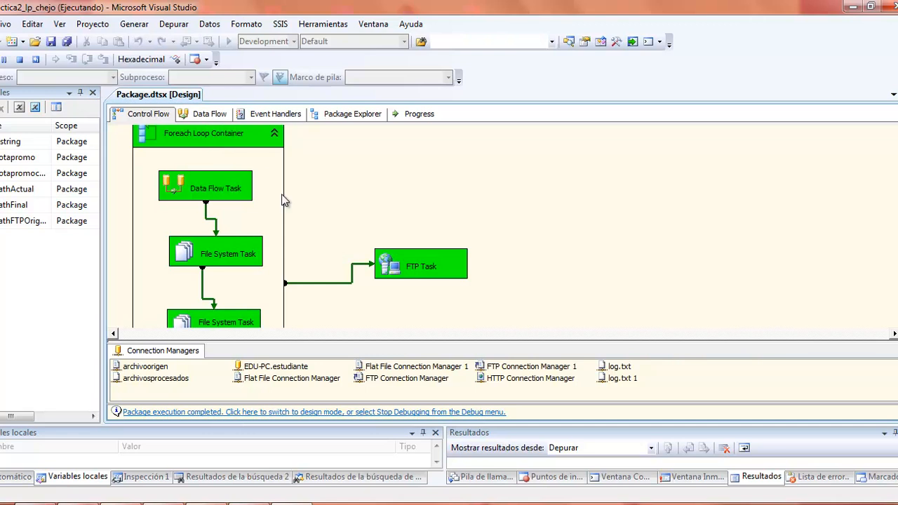
Step: Stop the package's debug run in Visual Studio and, in SQL Server Management Studio, select the top 1000 rows of dbo.notastempo
left_click(20, 61)
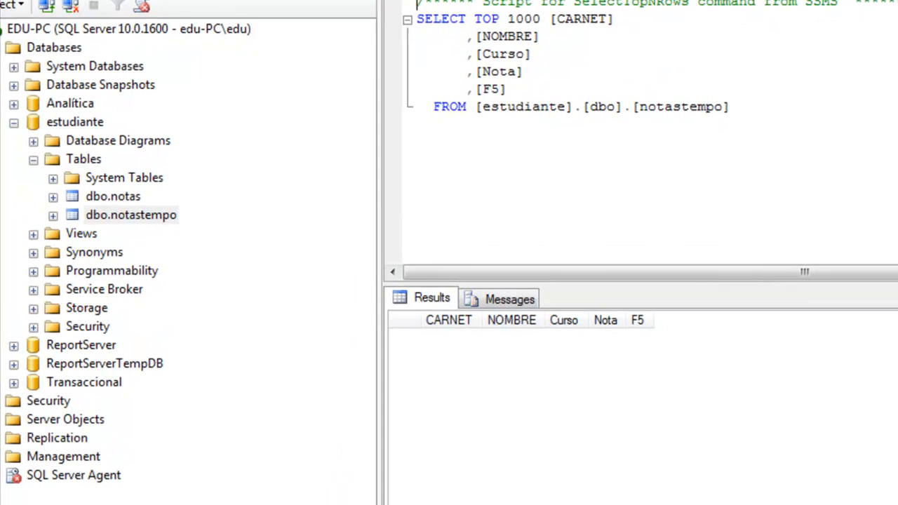
right_click(160, 220)
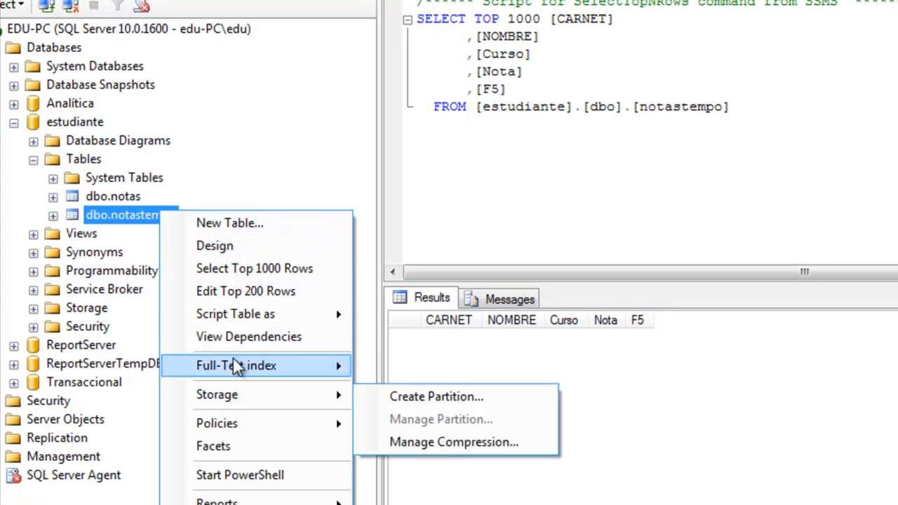
left_click(256, 270)
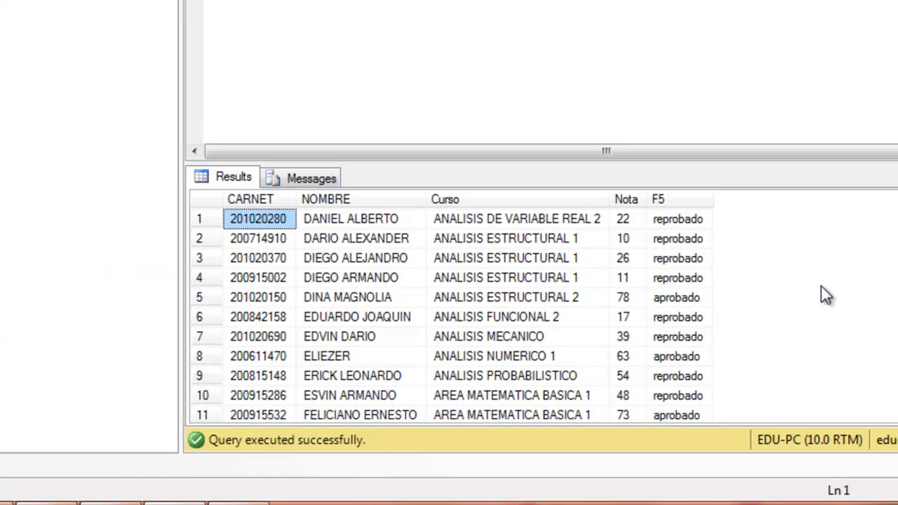
Step: Check the fields of the first result rows, comparing the Nota grades with the F5 pass or fail status
scroll(821, 287, "down", 1)
left_click(309, 218)
left_click(449, 219)
left_click(630, 221)
left_click(685, 223)
left_click(415, 222)
left_click(355, 240)
left_click(668, 247)
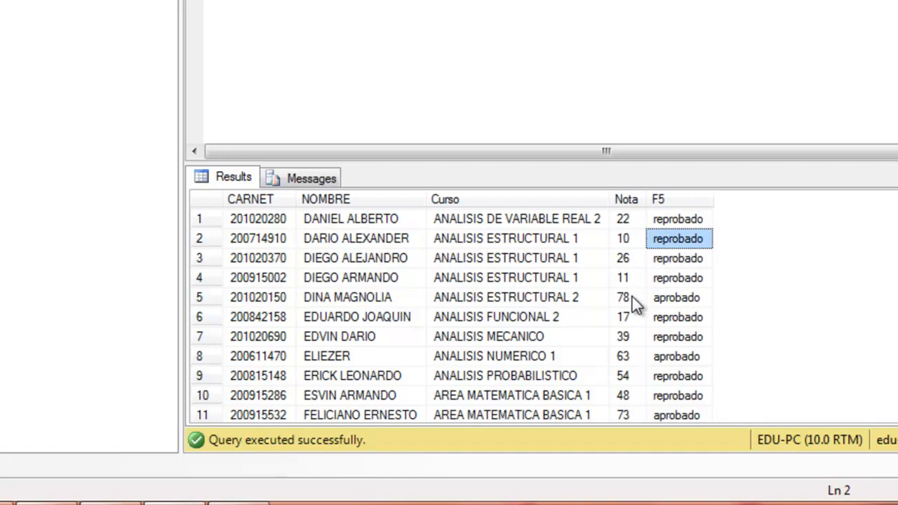
left_click(633, 297)
left_click(657, 300)
left_click(627, 300)
left_click(678, 301)
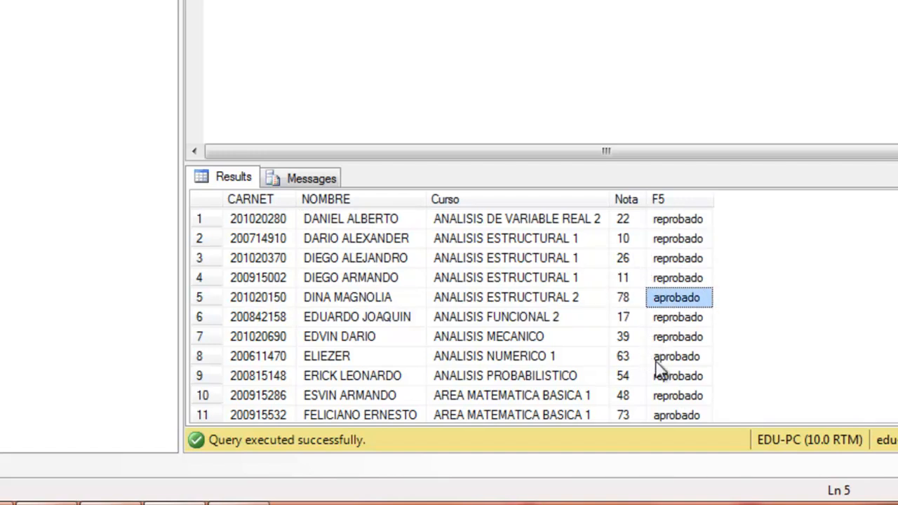
left_click(634, 358)
left_click(674, 358)
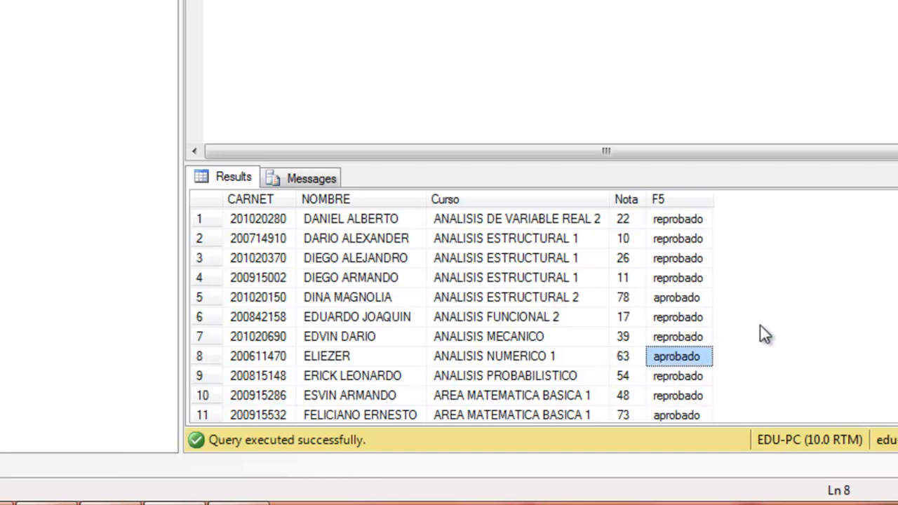
Step: Look through the rest of the dbo.notastempo results down to the last row, checking the F5 status, and return to the first rows
scroll(765, 334, "down", 1)
scroll(765, 334, "down", 2)
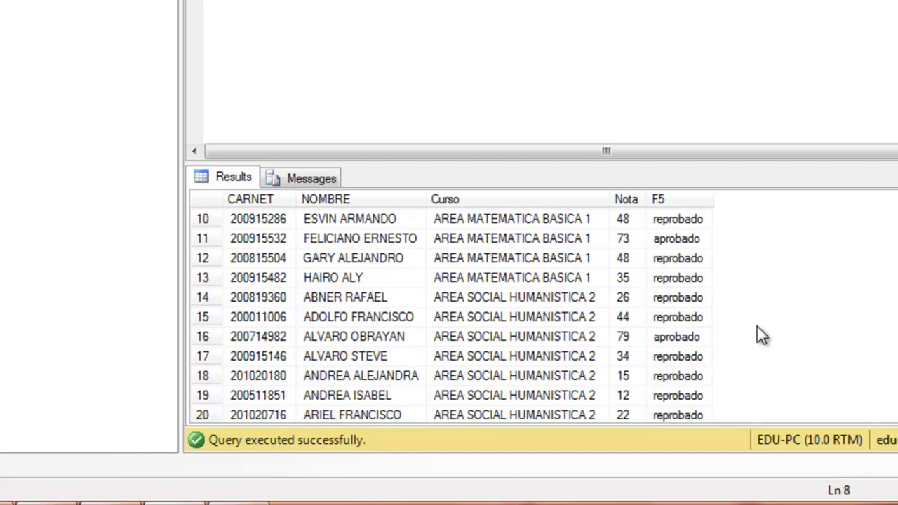
scroll(754, 329, "down", 1)
left_click(664, 281)
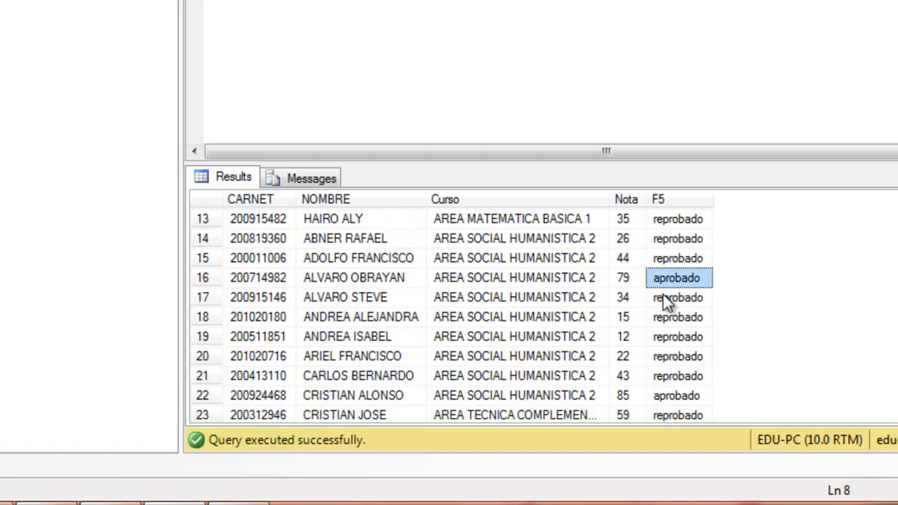
left_click(663, 331)
scroll(716, 335, "down", 2)
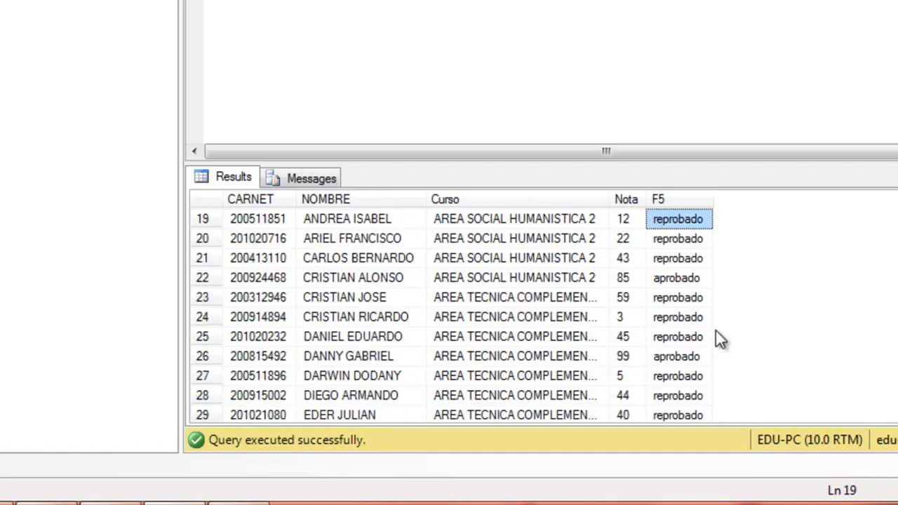
scroll(721, 340, "down", 2)
scroll(675, 341, "down", 2)
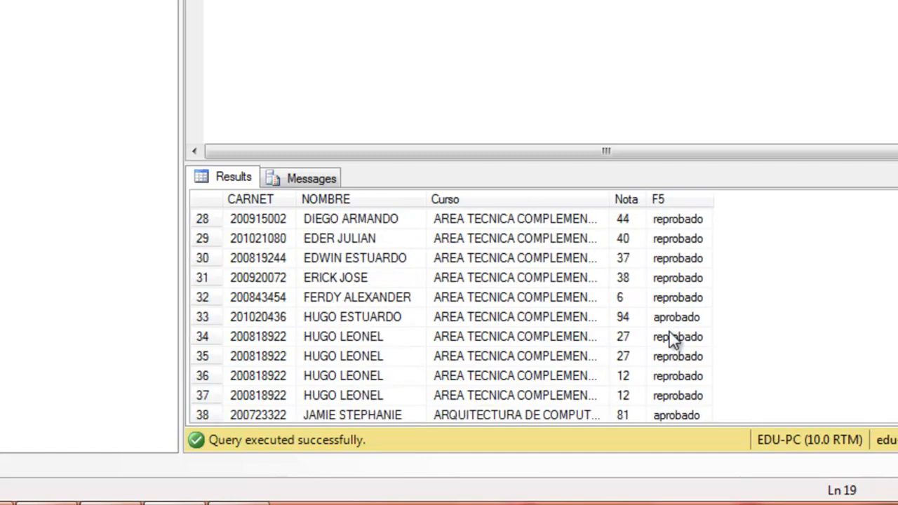
scroll(669, 339, "down", 3)
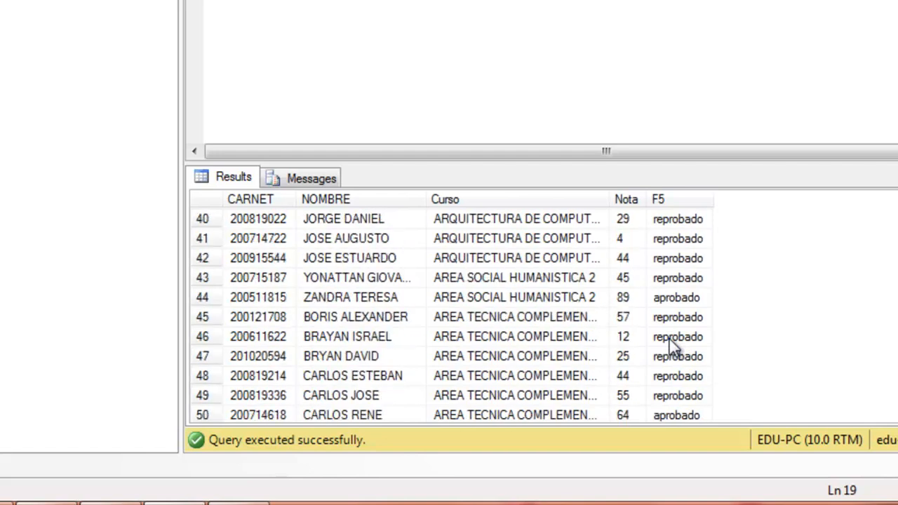
scroll(670, 339, "down", 2)
scroll(669, 339, "down", 4)
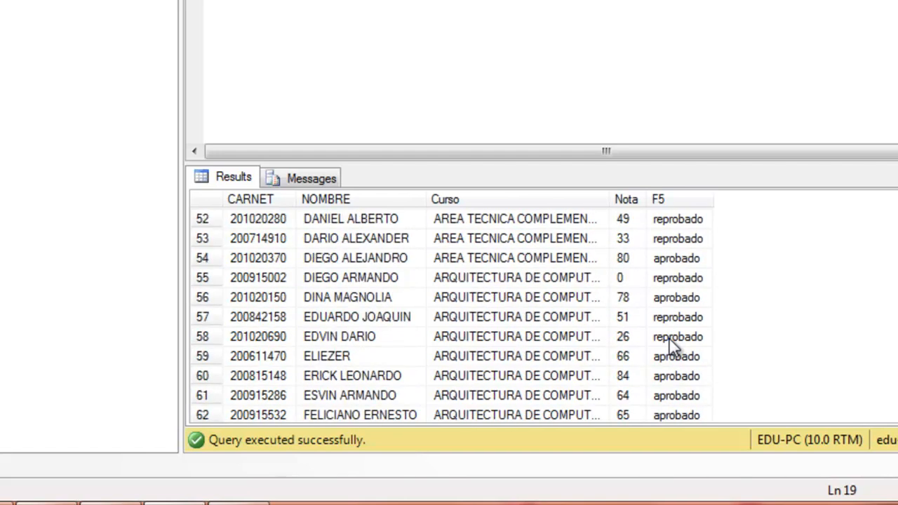
scroll(669, 339, "down", 1)
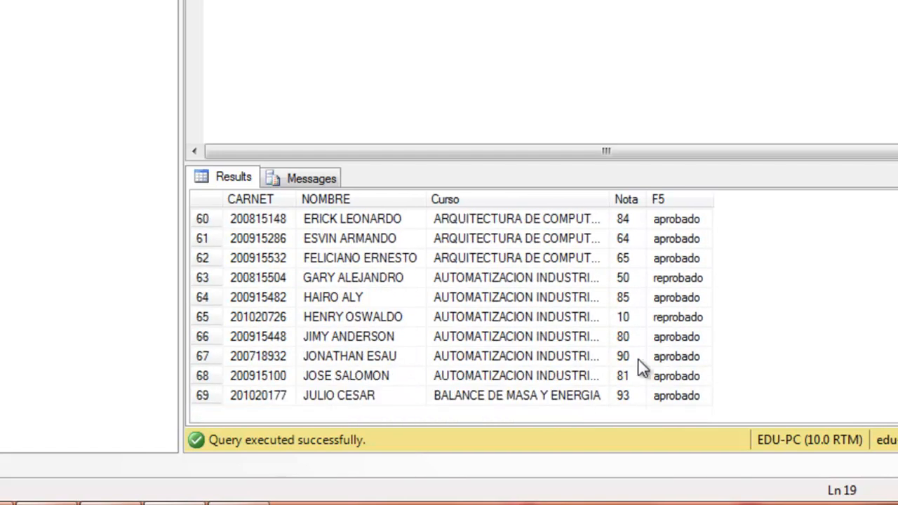
scroll(650, 277, "up", 17)
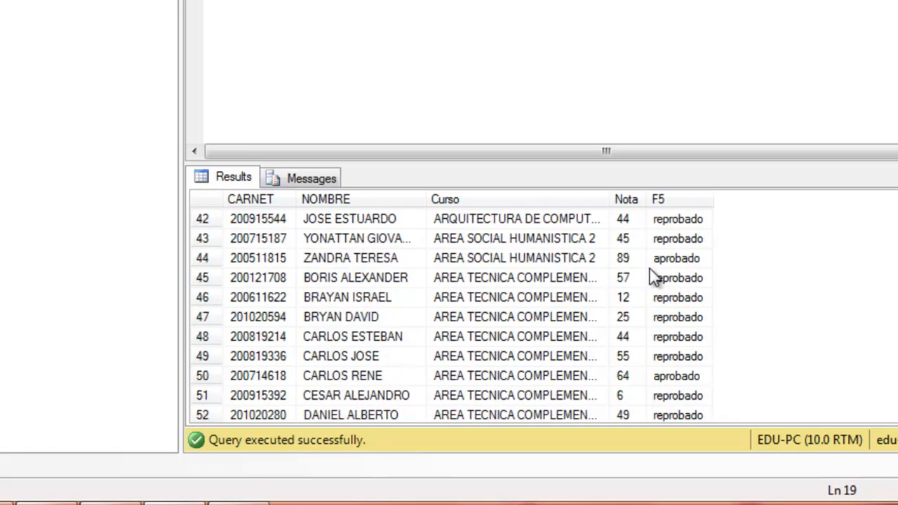
scroll(649, 277, "up", 3)
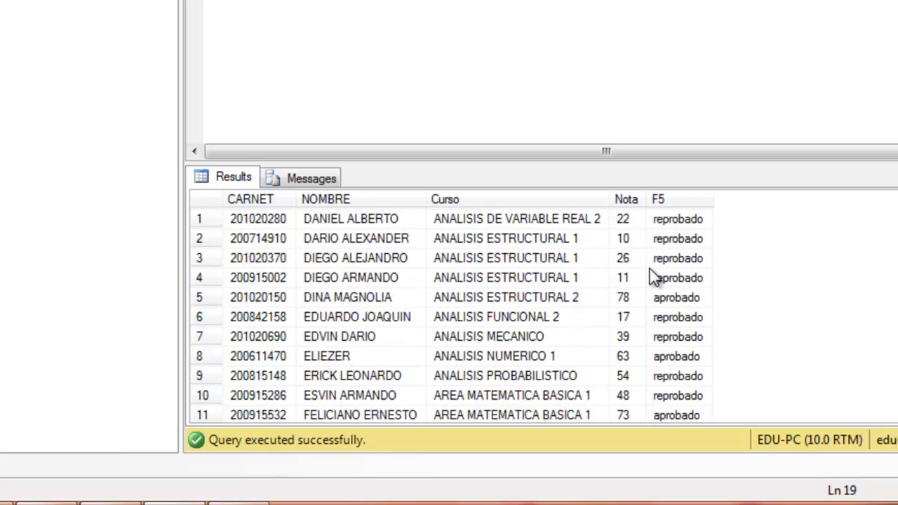
left_click(652, 278)
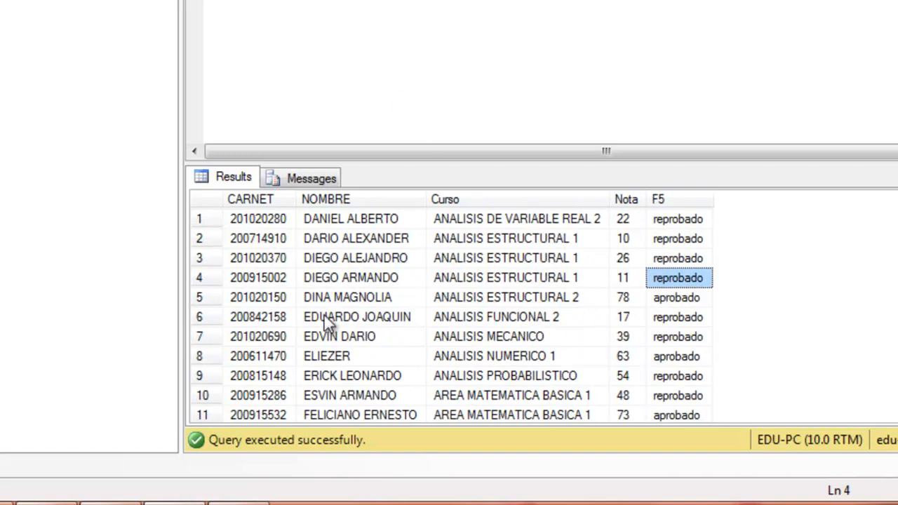
Step: Switch to Visual Studio to review the package's control flow, and return to the query results in SQL Server Management Studio
mouse_move(236, 502)
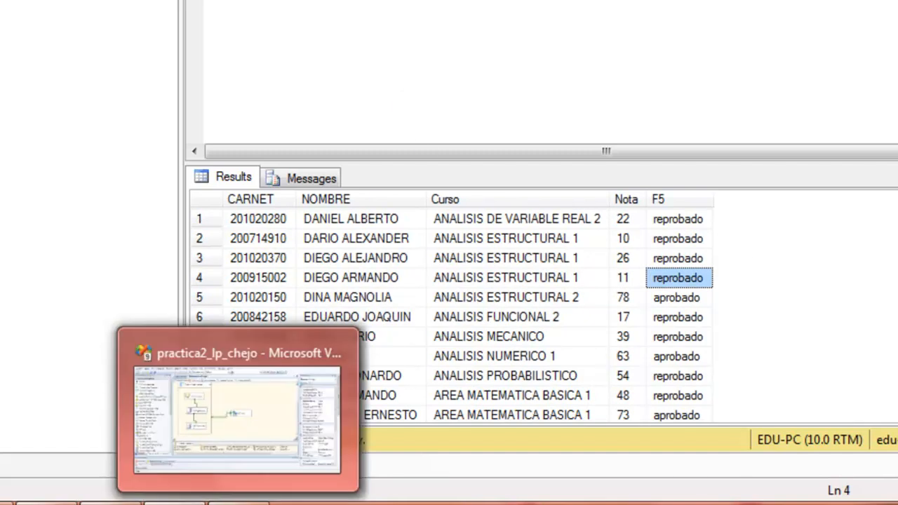
left_click(309, 379)
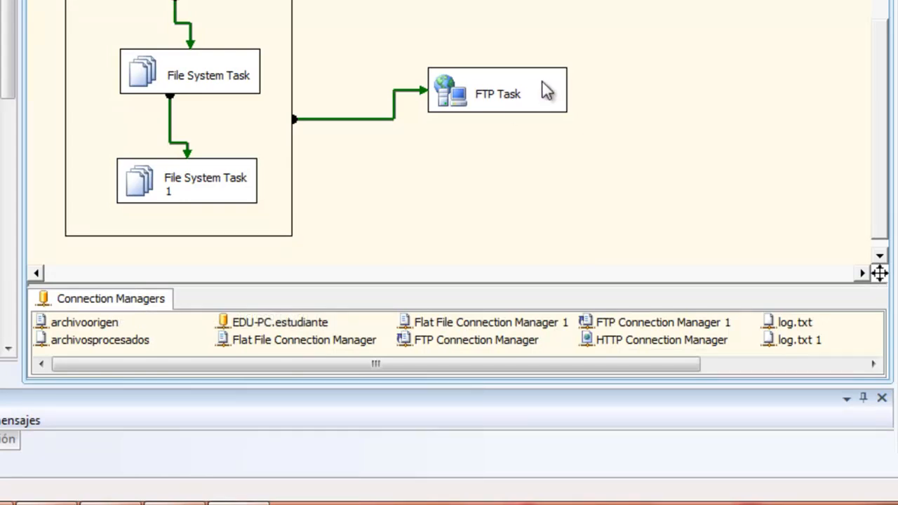
scroll(653, 97, "up", 3)
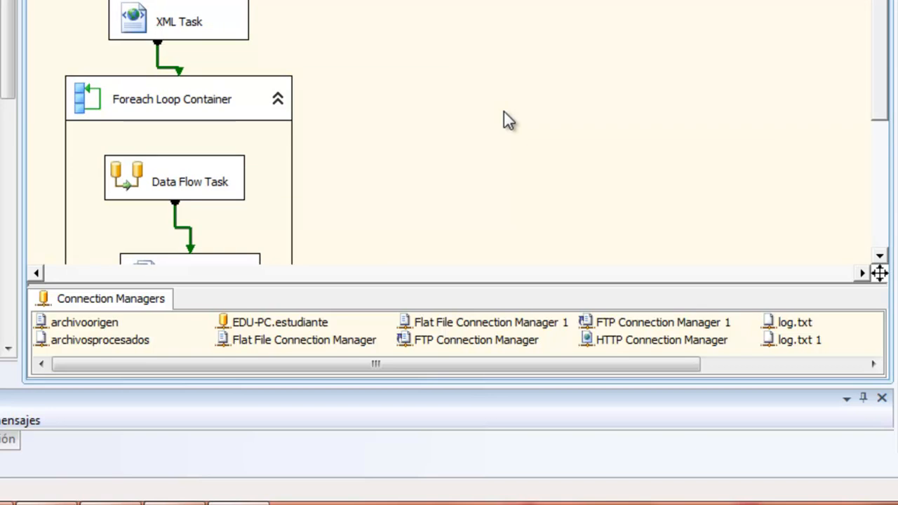
scroll(525, 79, "down", 3)
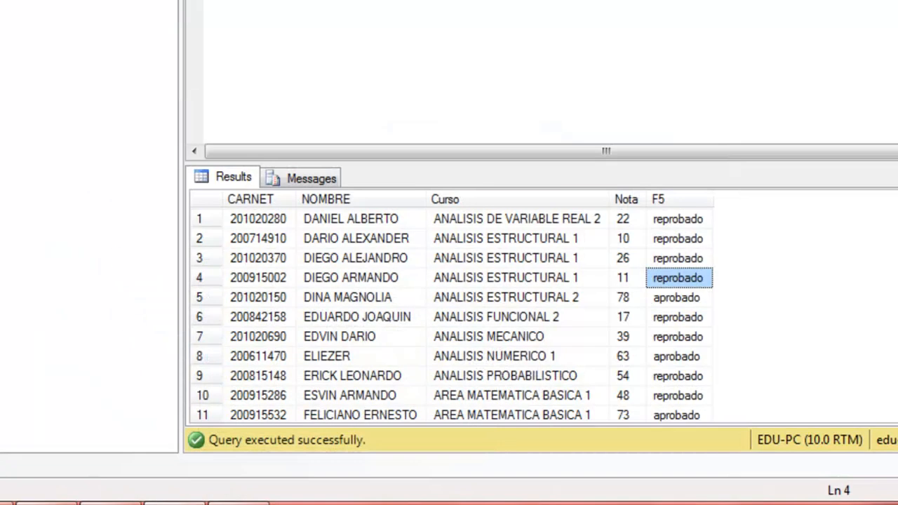
left_click(238, 101)
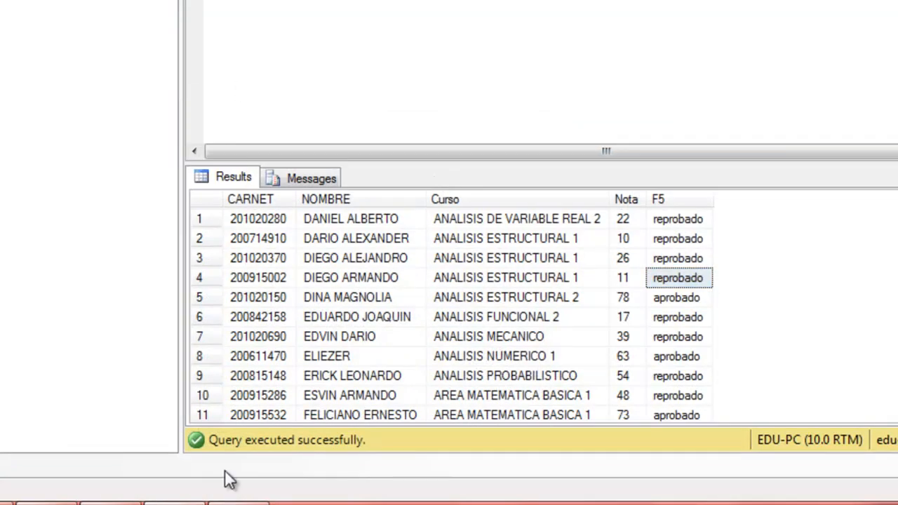